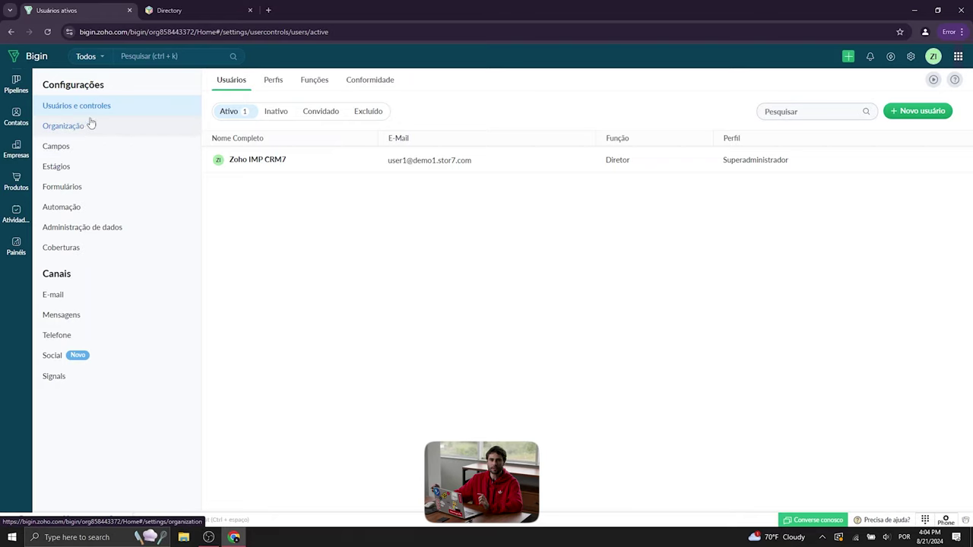
# Step: Review the module fields and the pipeline fields in the Campos settings, dismissing the personalization tip
pyautogui.click(74, 147)
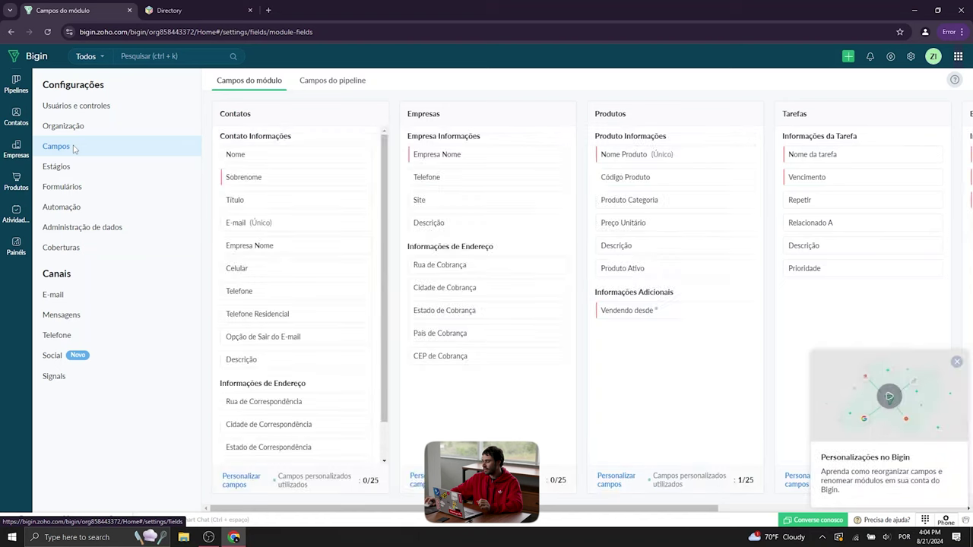
pyautogui.click(957, 362)
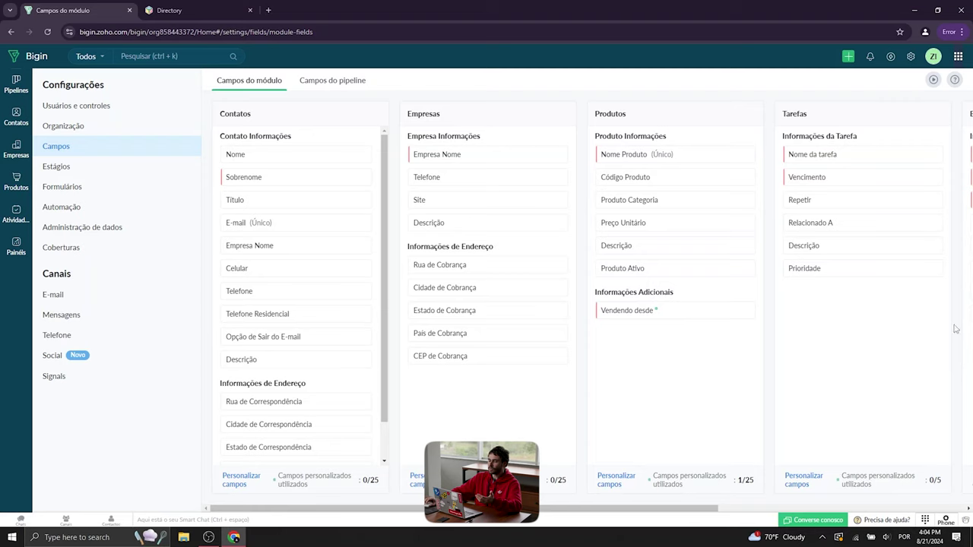
pyautogui.scroll(-2, 259, 128)
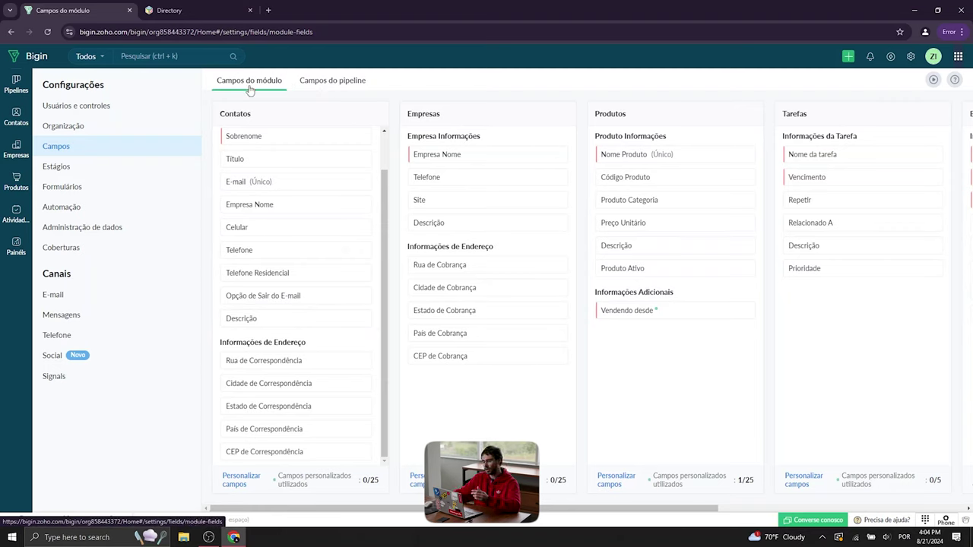
pyautogui.click(330, 86)
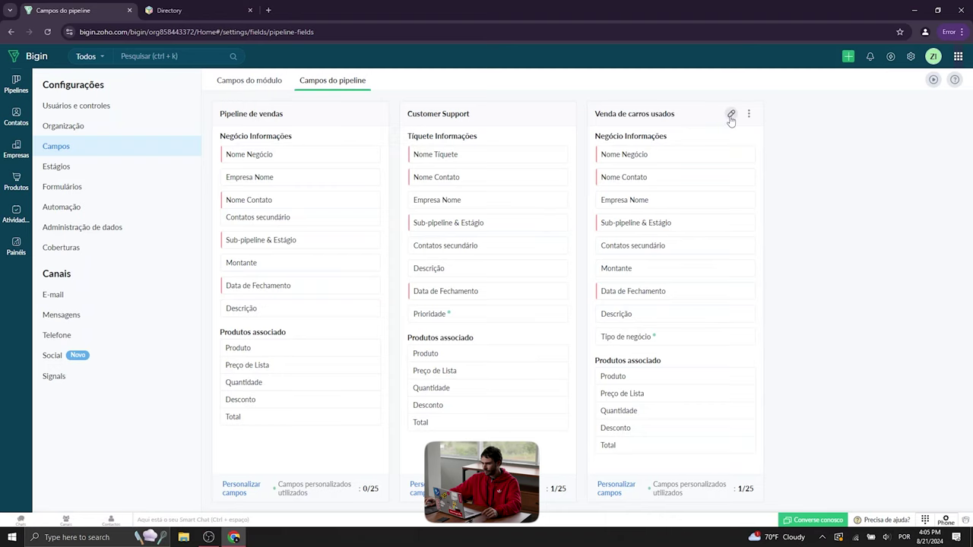
# Step: Examine the pipeline name and record naming options of the Venda de carros usados pipeline, leaving without saving
pyautogui.click(731, 115)
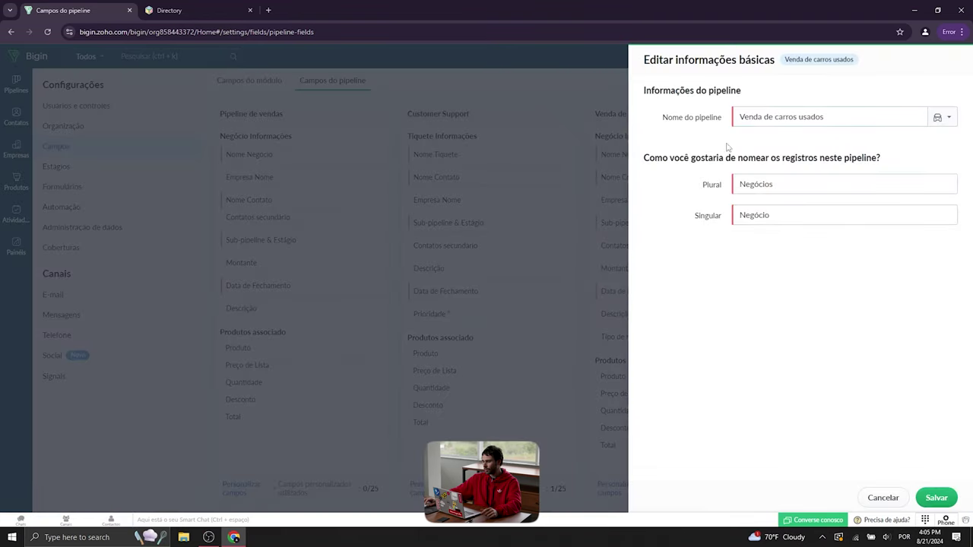
pyautogui.click(834, 118)
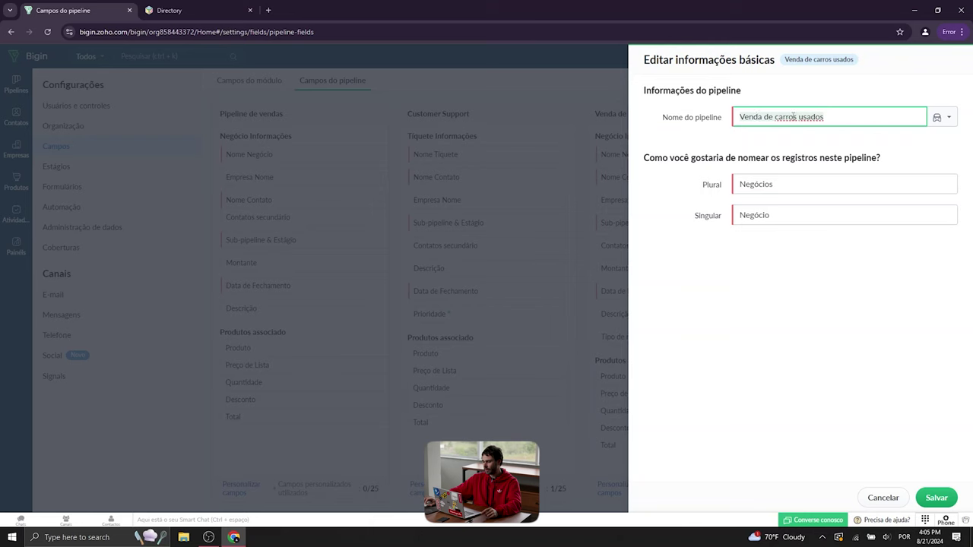
pyautogui.press('Tab')
pyautogui.press('Tab')
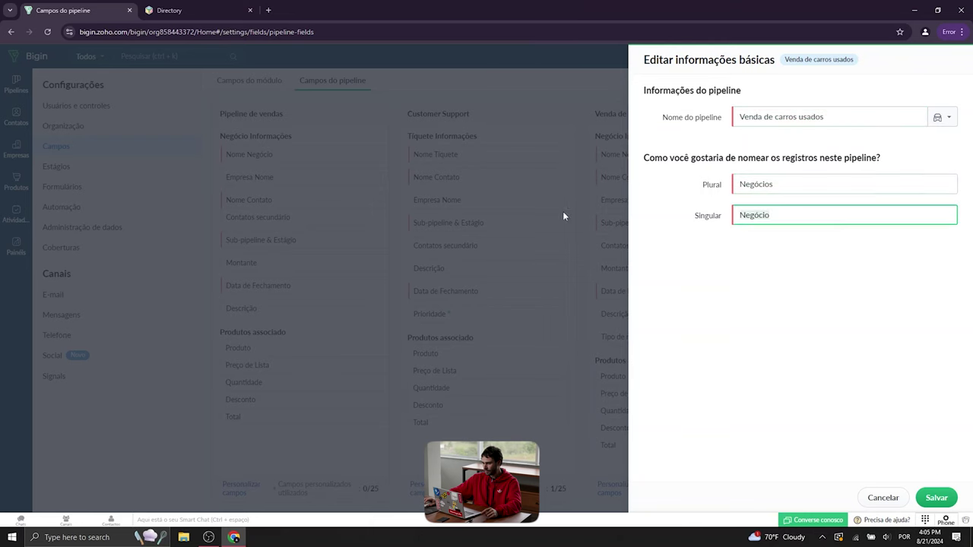
pyautogui.click(902, 501)
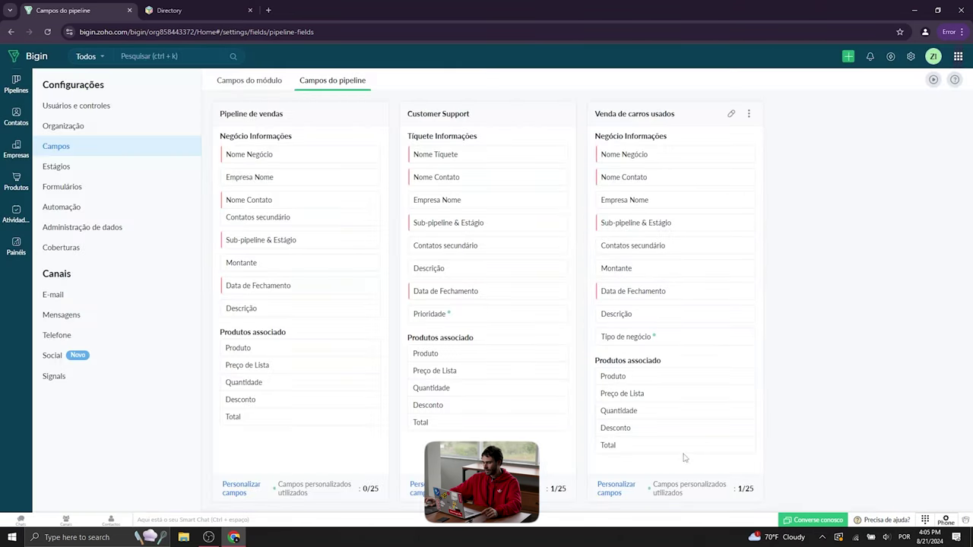
# Step: Add a required Texto custom field labelled "Placa do carro" to the Venda de carros usados pipeline and save the layout
pyautogui.click(617, 487)
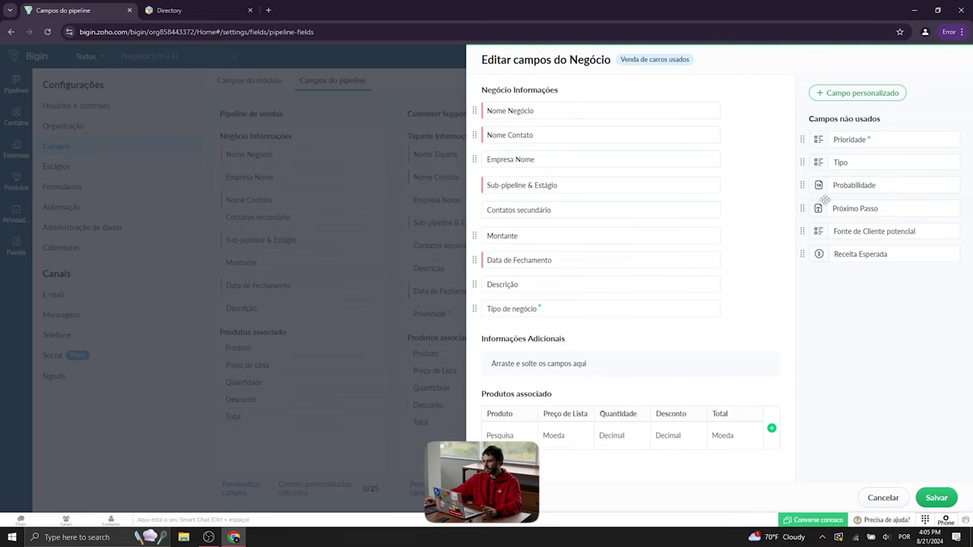
pyautogui.click(864, 97)
pyautogui.write('Placa do carro')
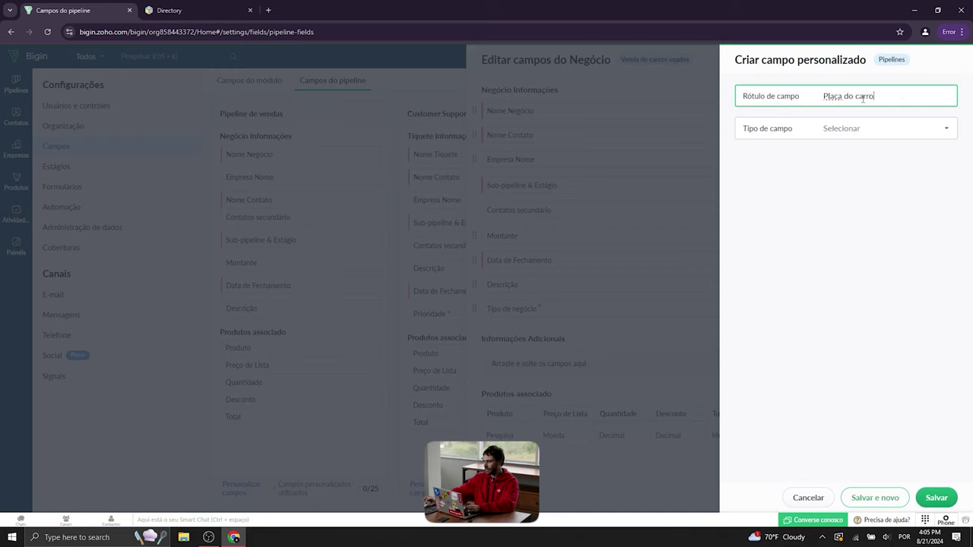
pyautogui.click(867, 129)
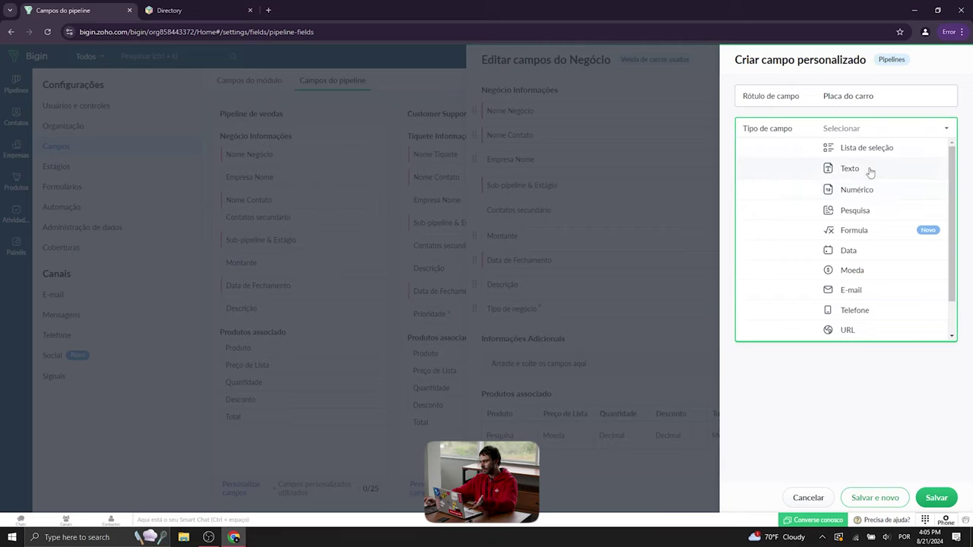
pyautogui.click(866, 169)
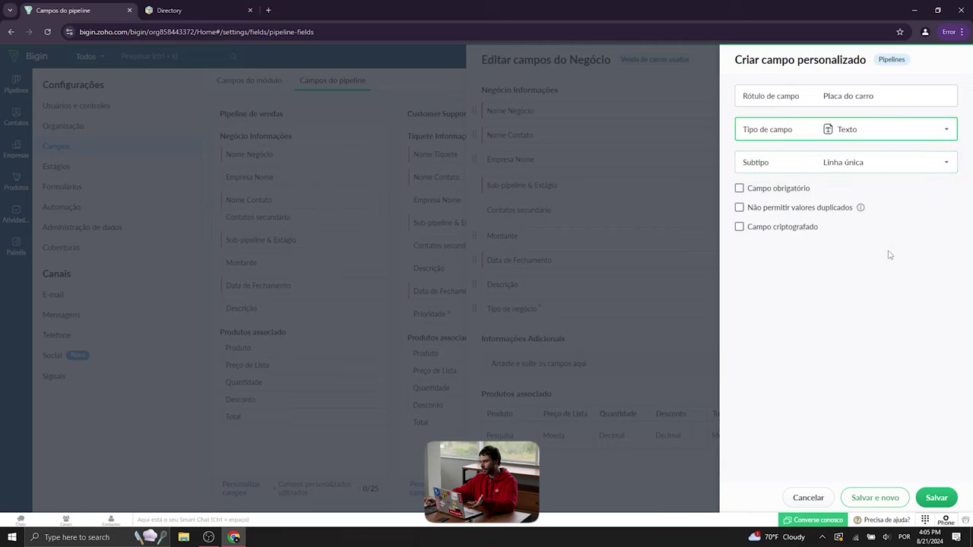
pyautogui.click(800, 192)
pyautogui.click(933, 494)
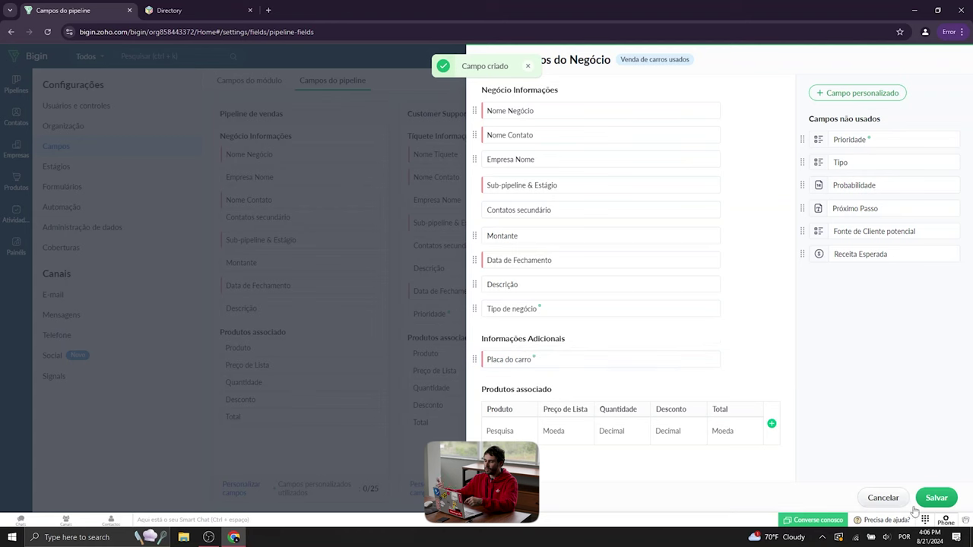
pyautogui.click(937, 497)
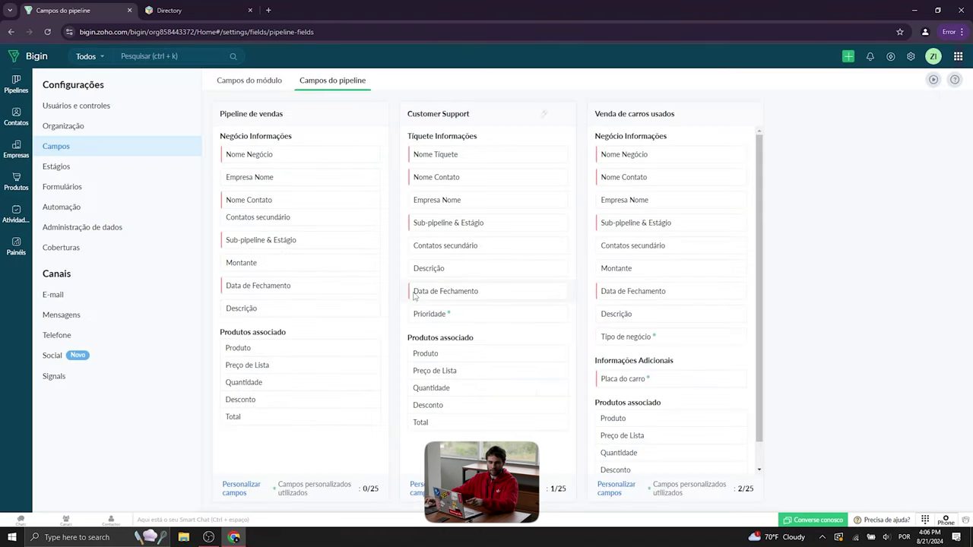
# Step: Try the Placa do carro field with a sample plate number in a new deal form and discard the form
pyautogui.click(16, 84)
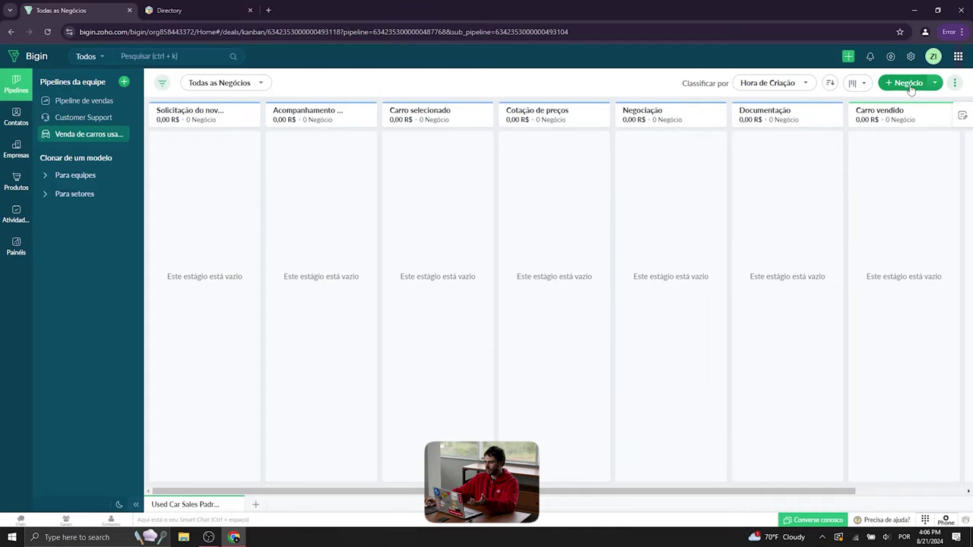
pyautogui.click(766, 474)
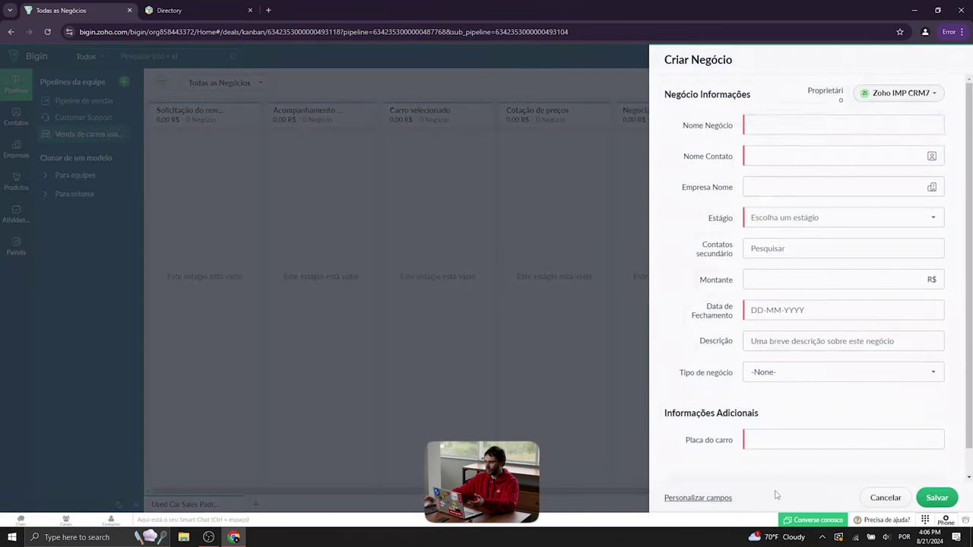
pyautogui.scroll(-1, 798, 342)
pyautogui.click(798, 415)
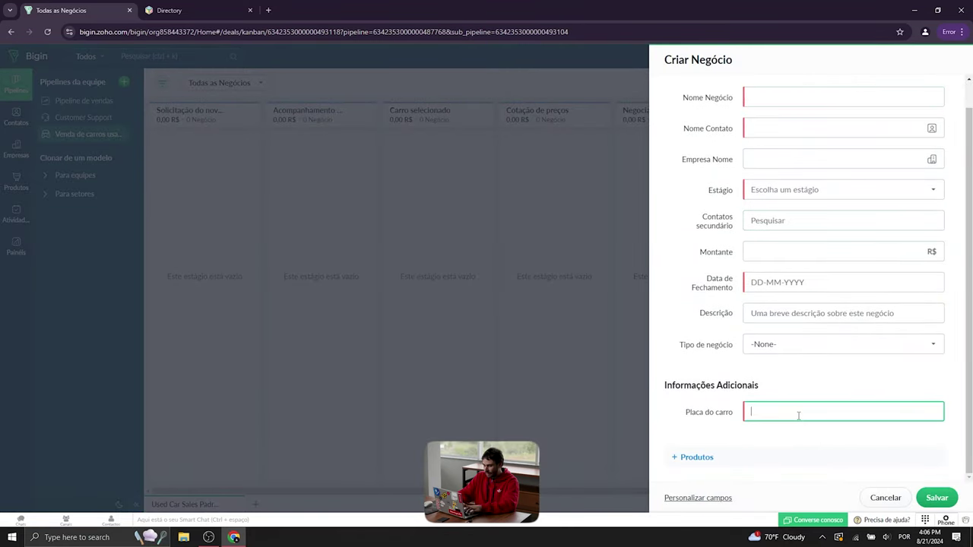
pyautogui.write('XCD48w7894q')
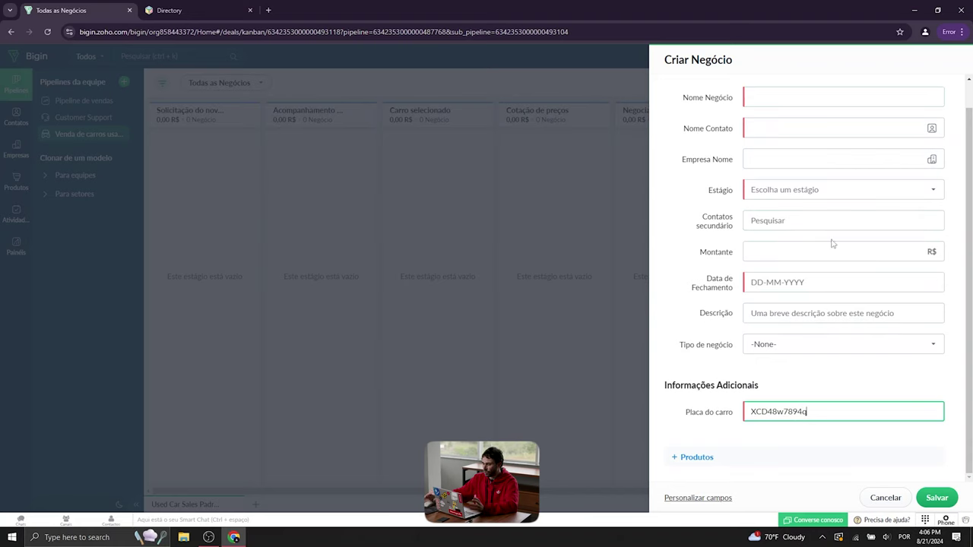
pyautogui.click(885, 498)
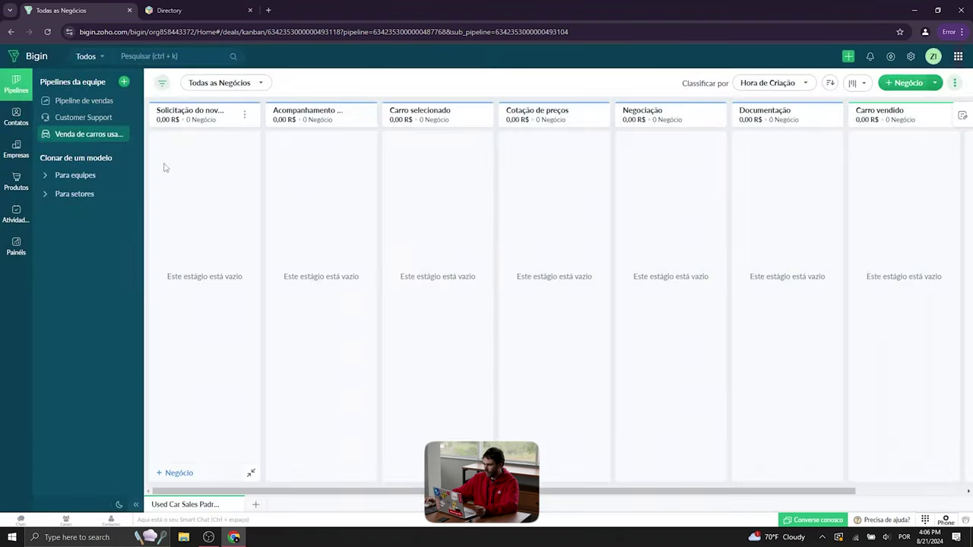
# Step: Add a required Texto custom field labelled "CNPJ" to the Empresas module, disallowing duplicate values, and save it
pyautogui.click(911, 56)
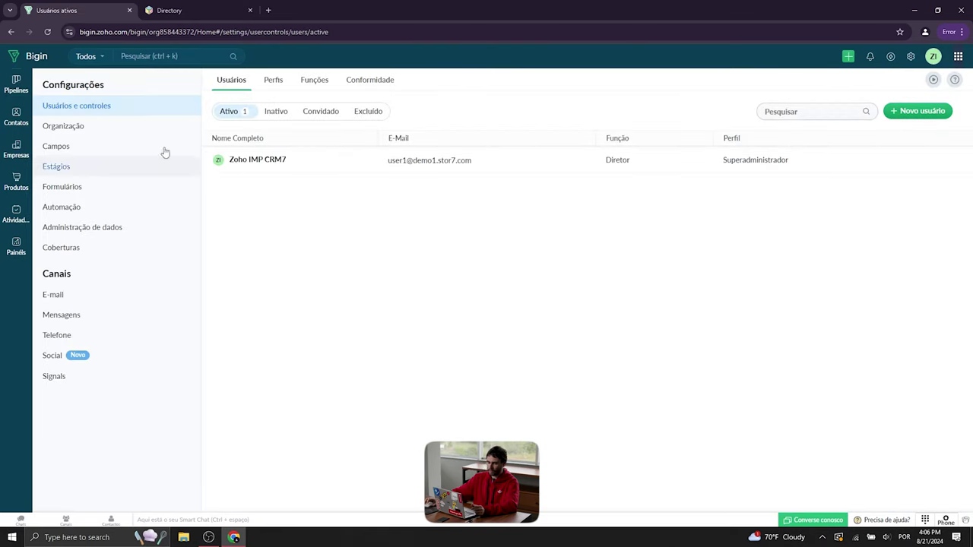
pyautogui.click(98, 148)
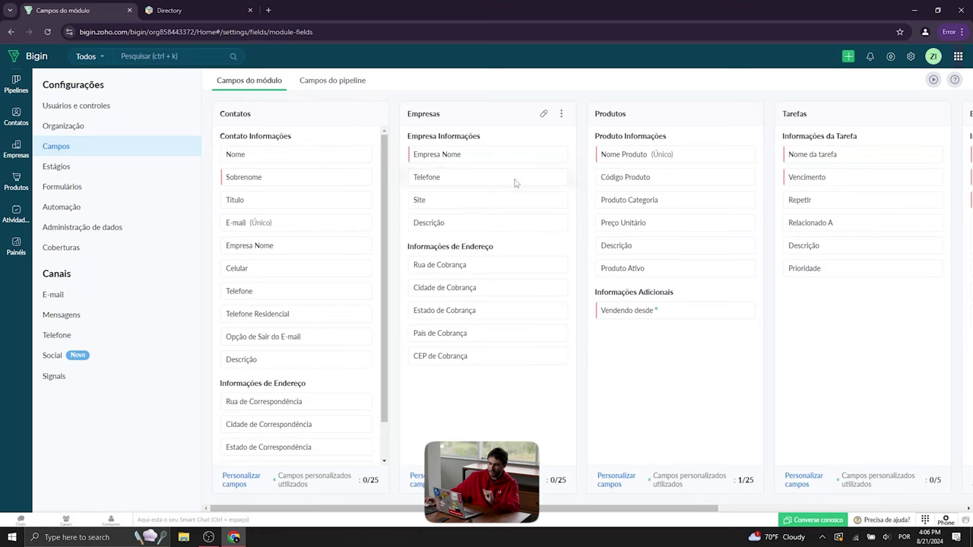
pyautogui.click(544, 114)
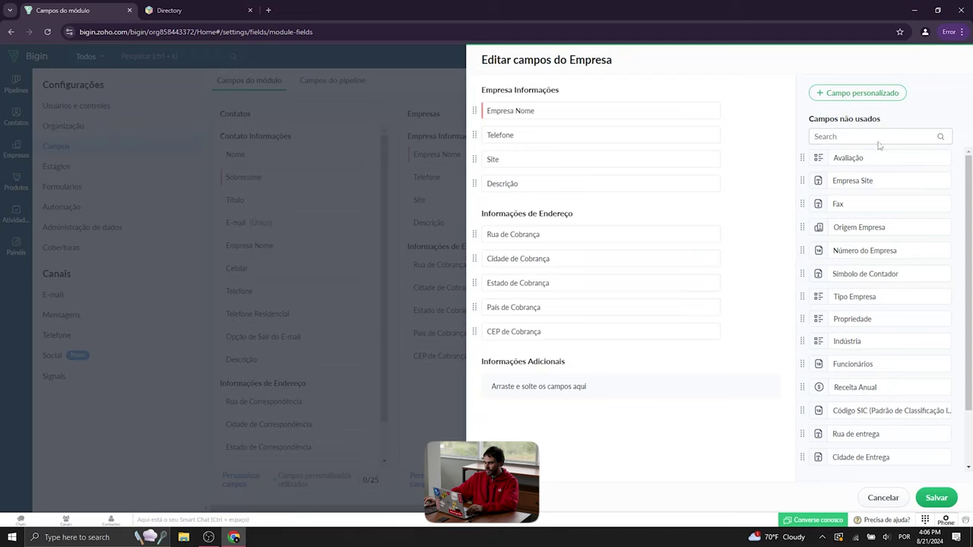
pyautogui.click(880, 94)
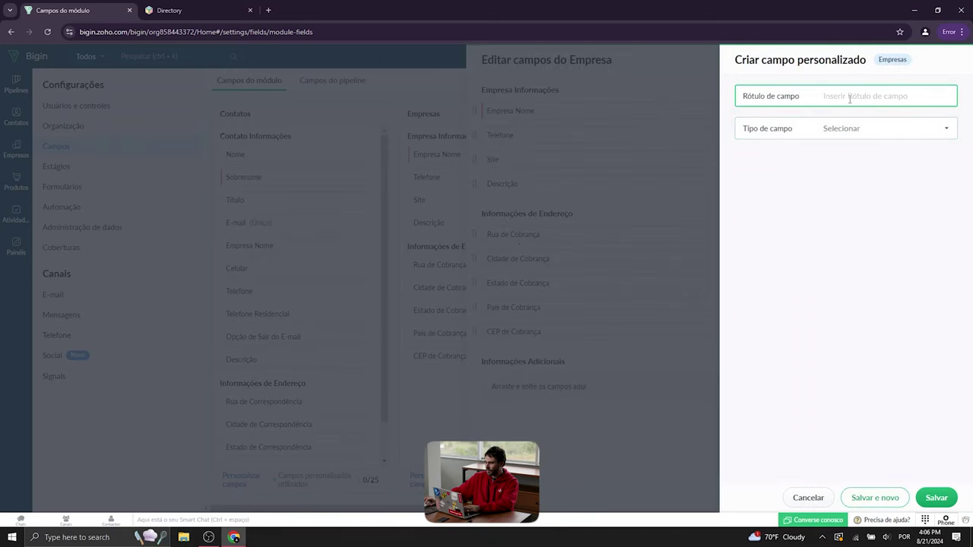
pyautogui.write('CNPJ')
pyautogui.click(846, 130)
pyautogui.click(870, 176)
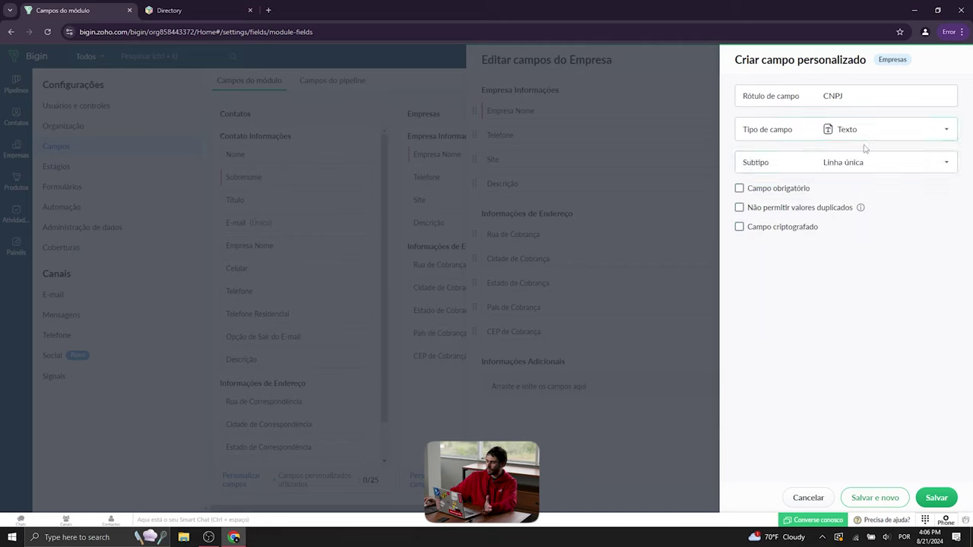
pyautogui.click(775, 193)
pyautogui.click(785, 213)
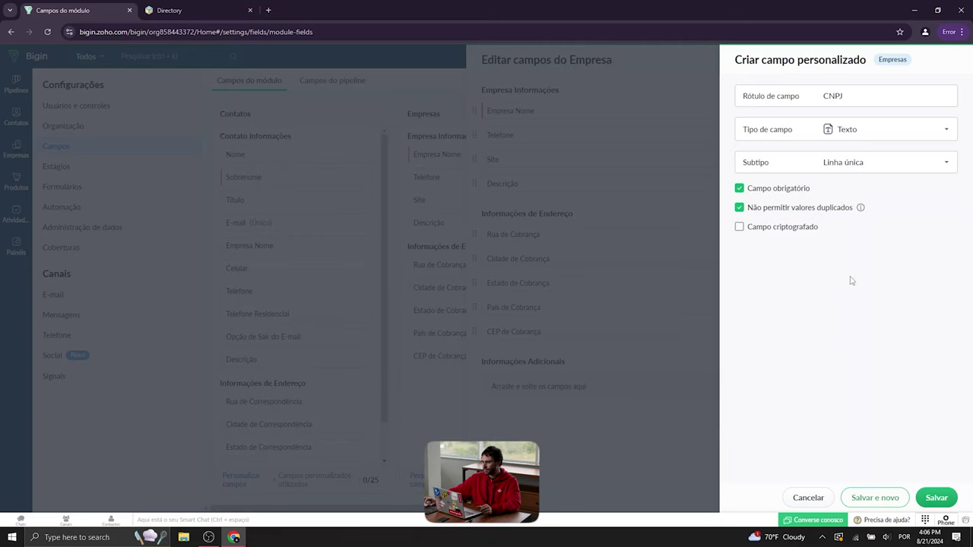
pyautogui.click(938, 494)
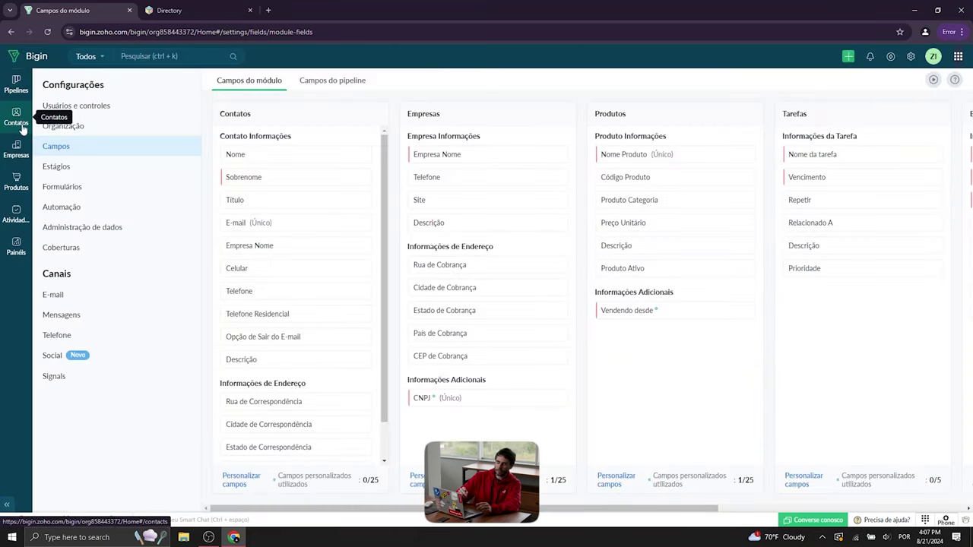
# Step: Try the CNPJ field with a sample company registration number in a new company form and discard the form
pyautogui.click(17, 149)
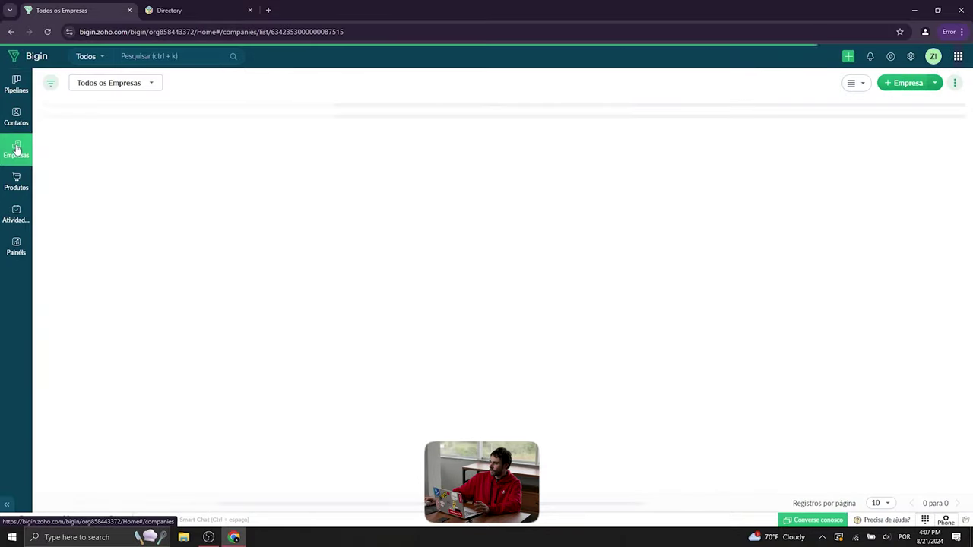
pyautogui.click(906, 85)
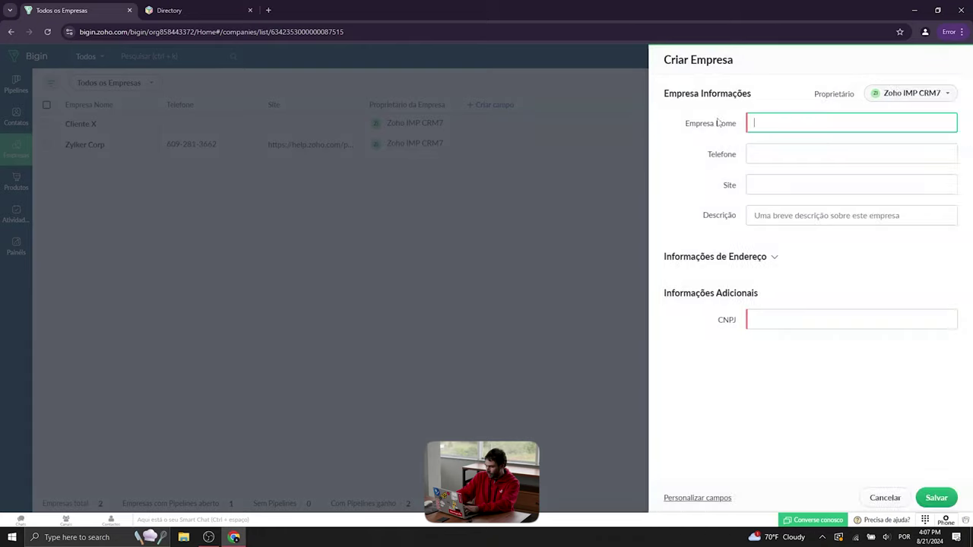
pyautogui.click(814, 325)
pyautogui.write('4384728716764')
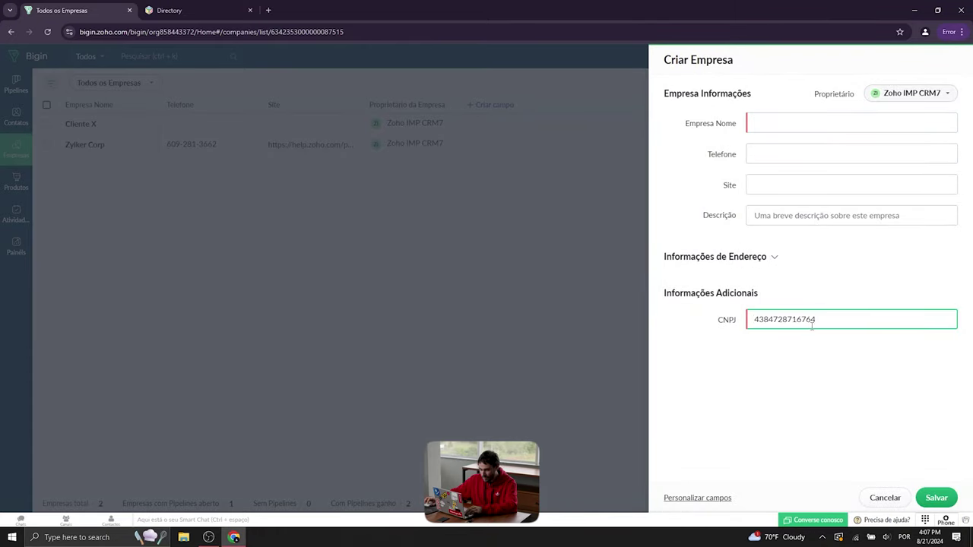
pyautogui.click(882, 497)
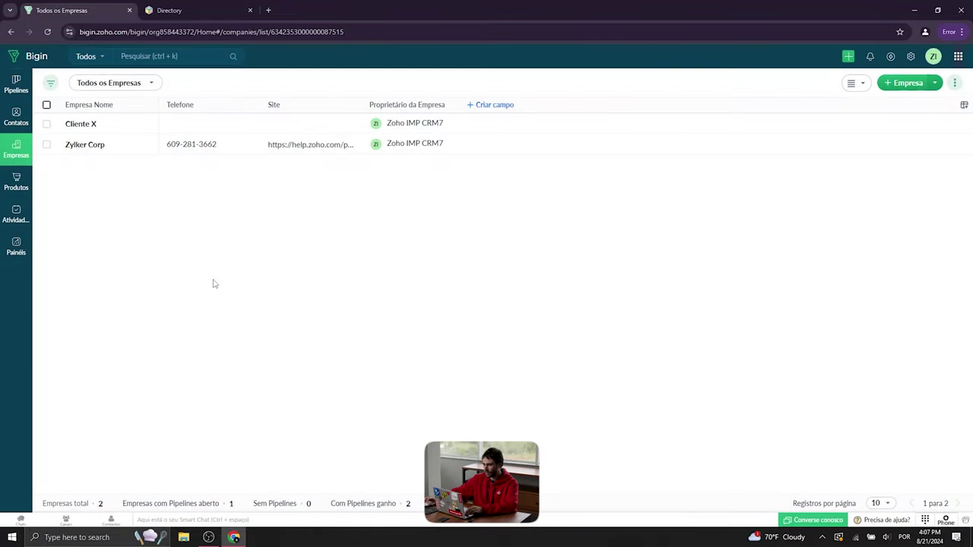
# Step: Rename the Qualification stage of Pipeline de vendas to "Qualificação", applying the new name in other pipelines too
pyautogui.click(911, 56)
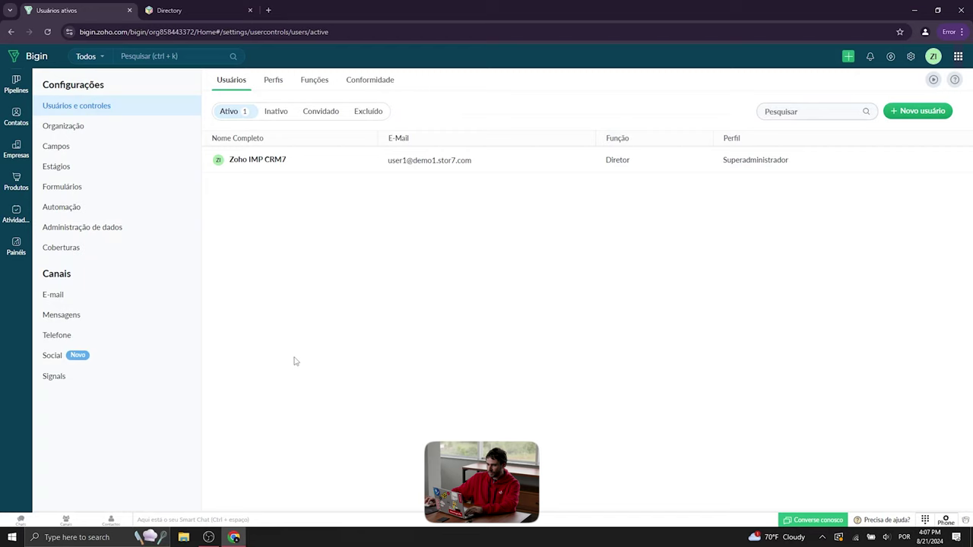
pyautogui.click(119, 149)
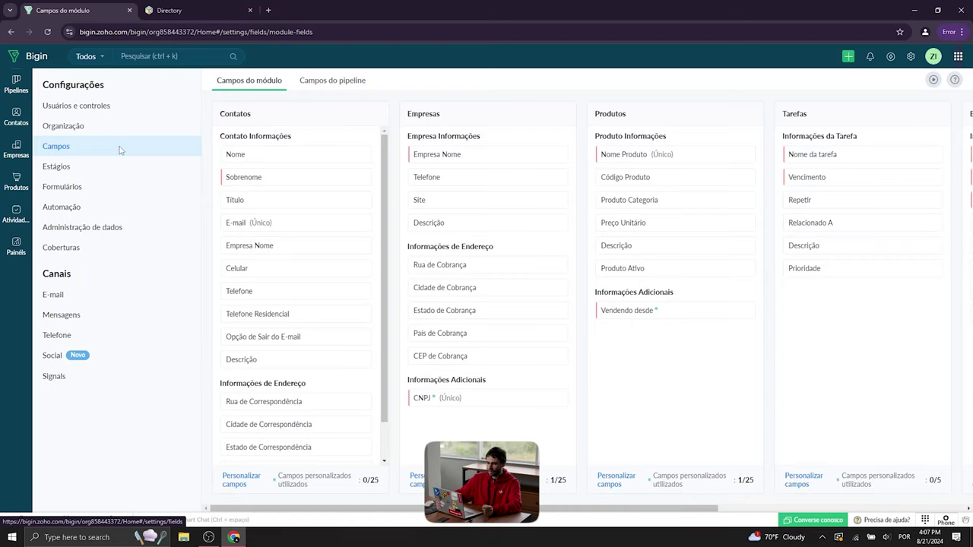
pyautogui.click(119, 170)
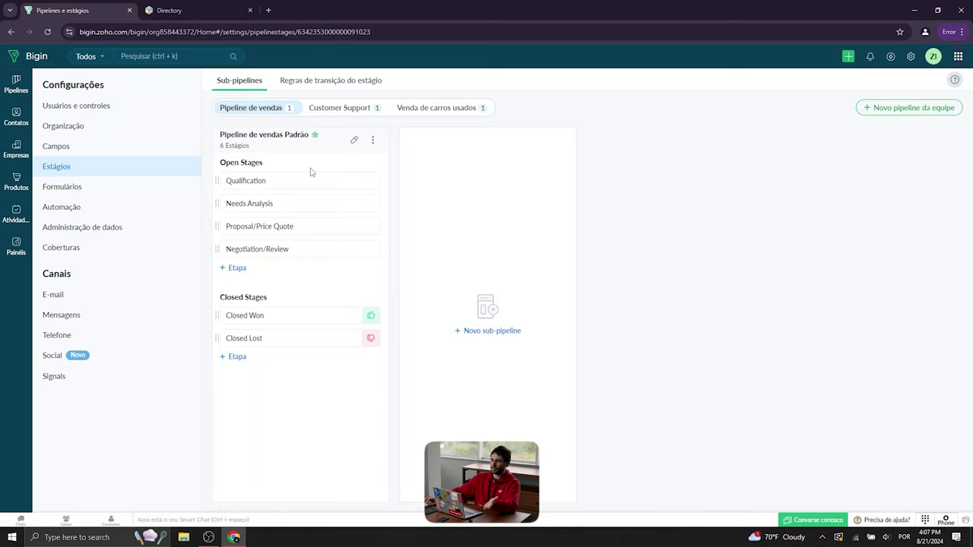
pyautogui.click(357, 184)
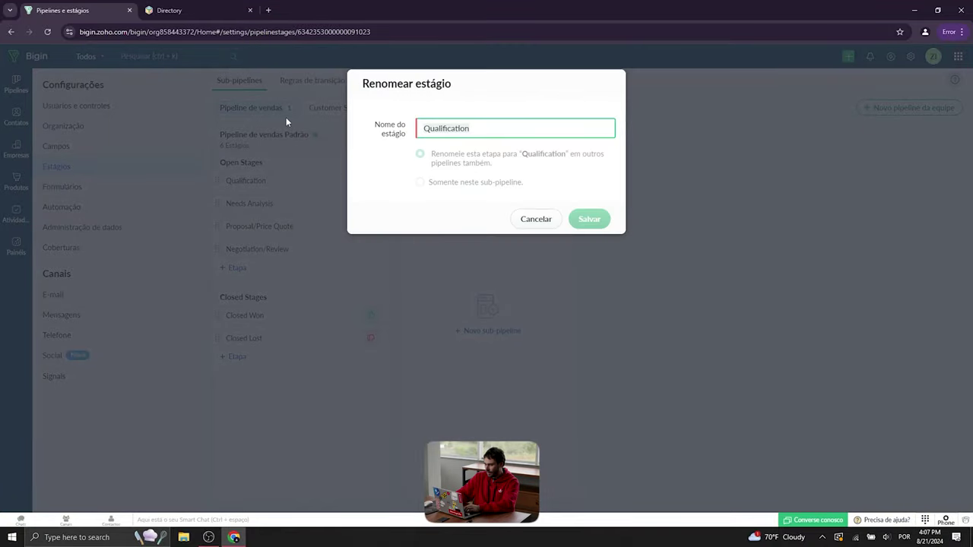
pyautogui.write('Qui')
pyautogui.press('BackSpace')
pyautogui.write('alificação')
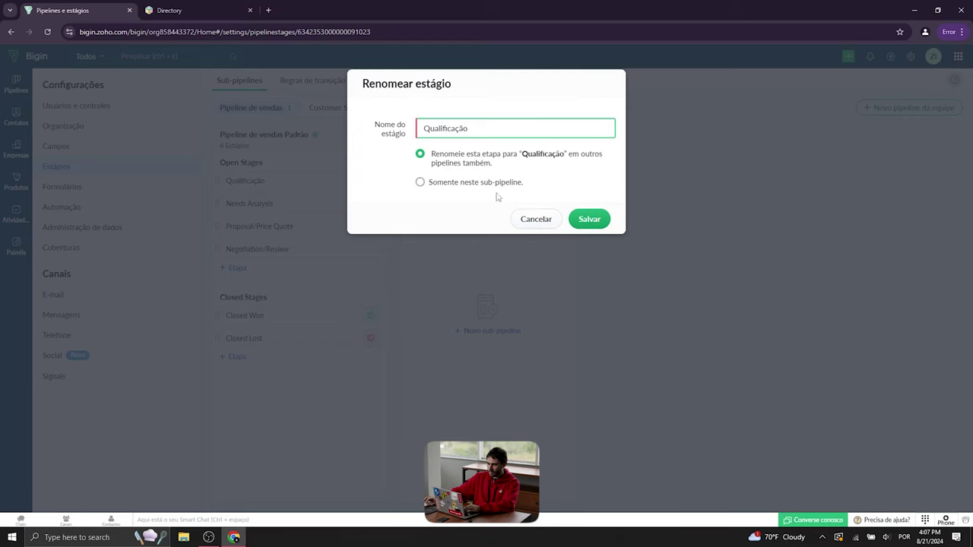
pyautogui.click(600, 230)
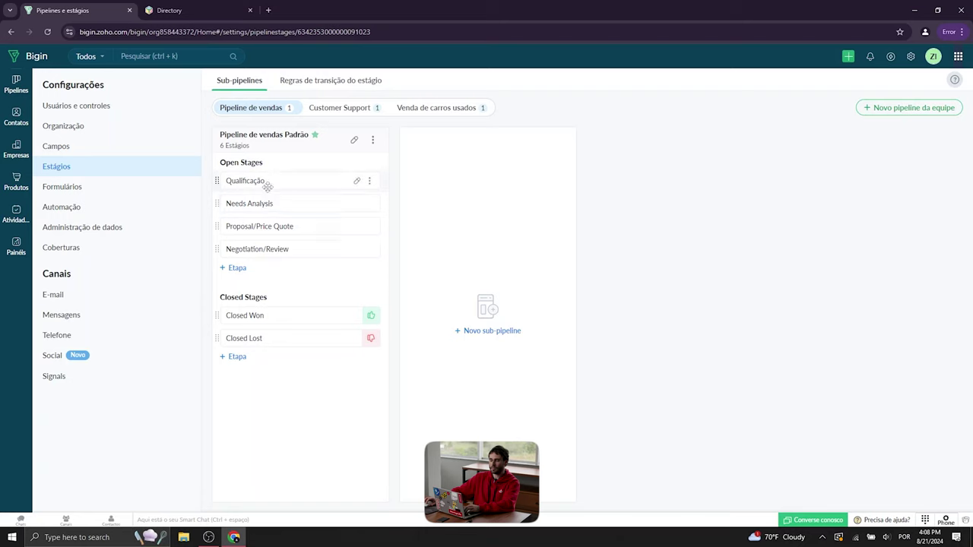
# Step: Check the renamed stage on the Pipeline de vendas board and review the stage settings of Customer Support and Venda de carros usados
pyautogui.click(16, 82)
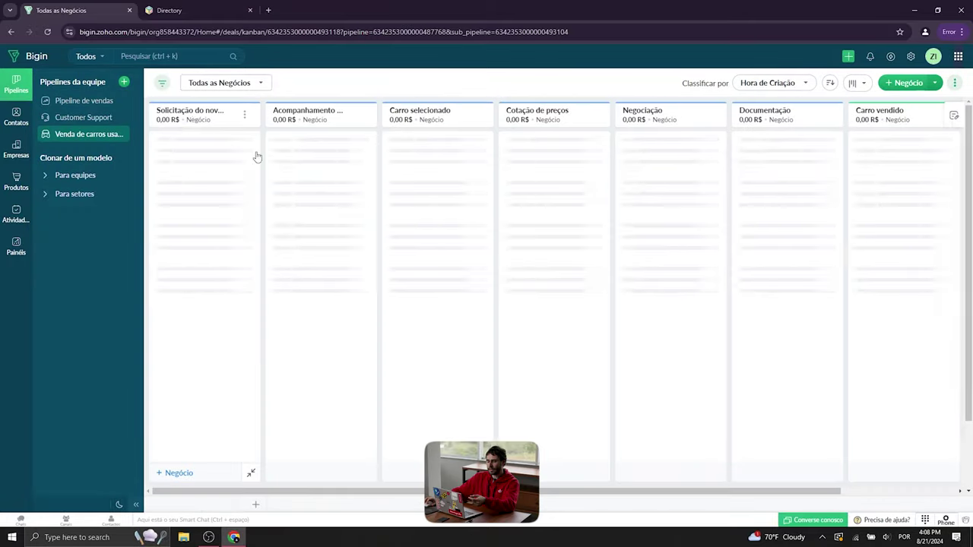
pyautogui.click(77, 102)
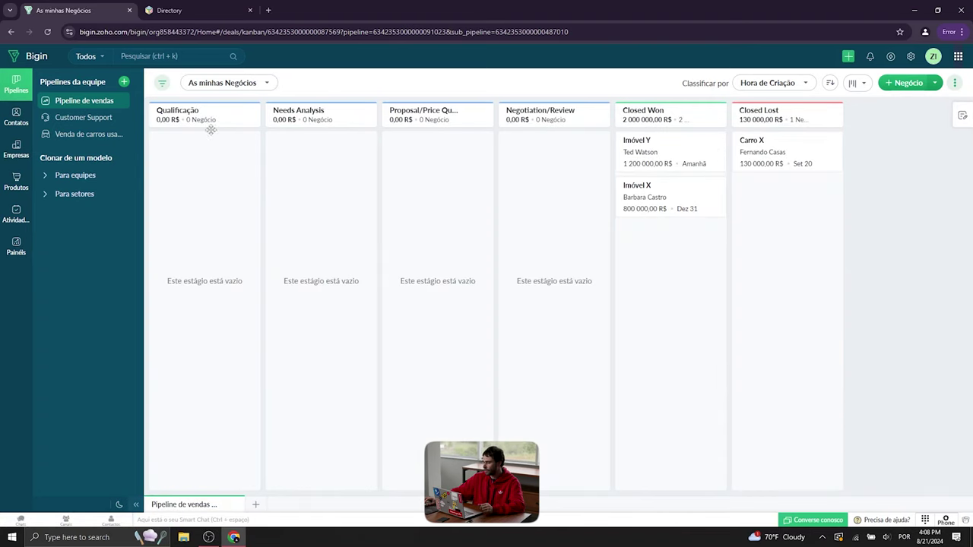
pyautogui.click(910, 56)
pyautogui.click(60, 166)
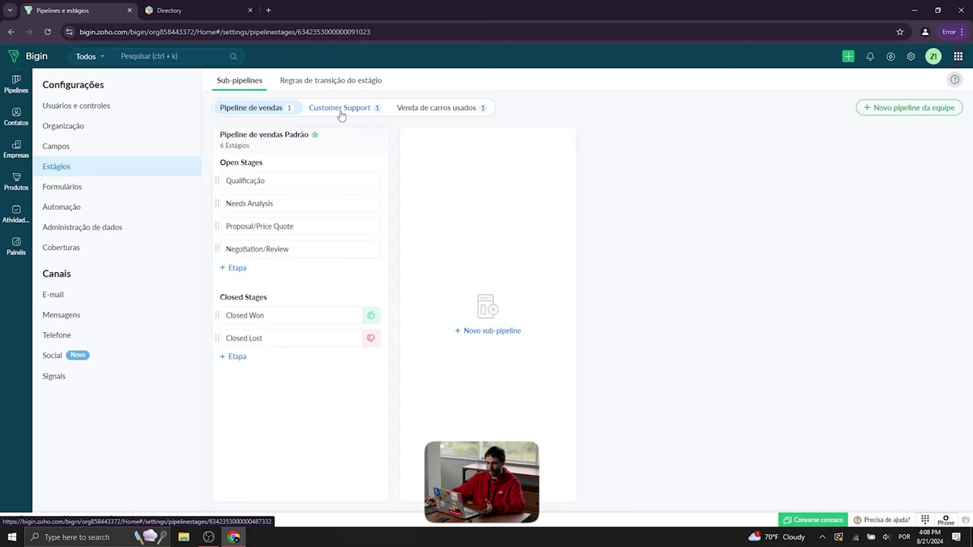
pyautogui.click(340, 110)
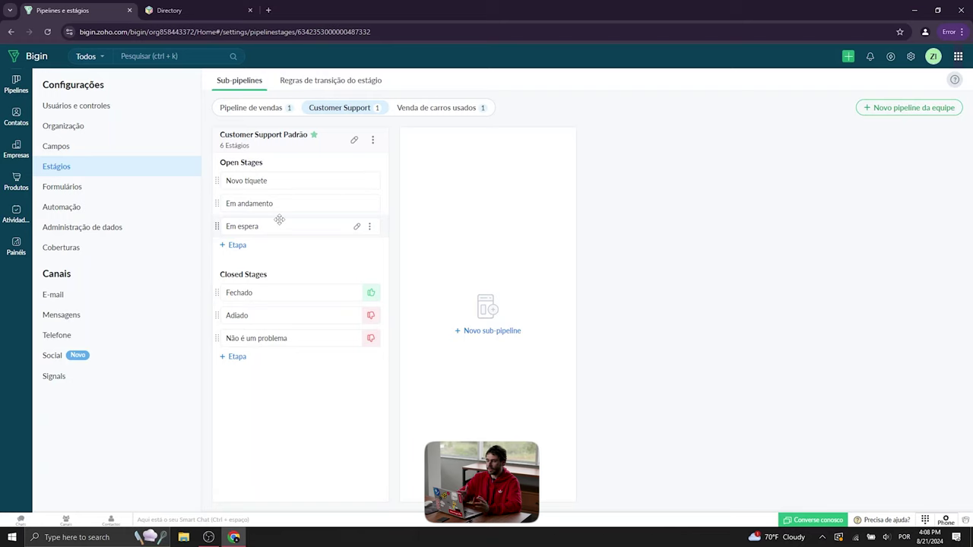
pyautogui.click(444, 109)
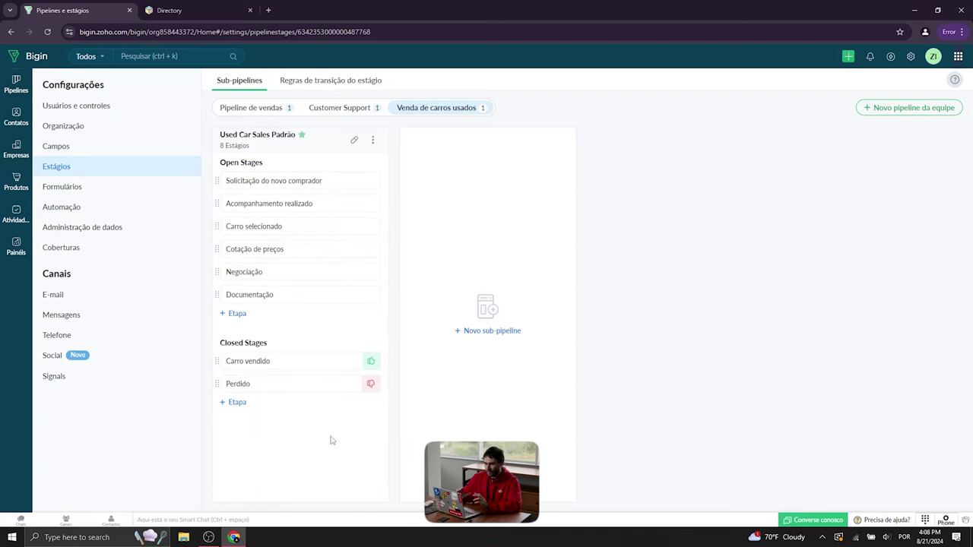
# Step: Create a new Fluxo form for the Customer Support pipeline
pyautogui.click(83, 187)
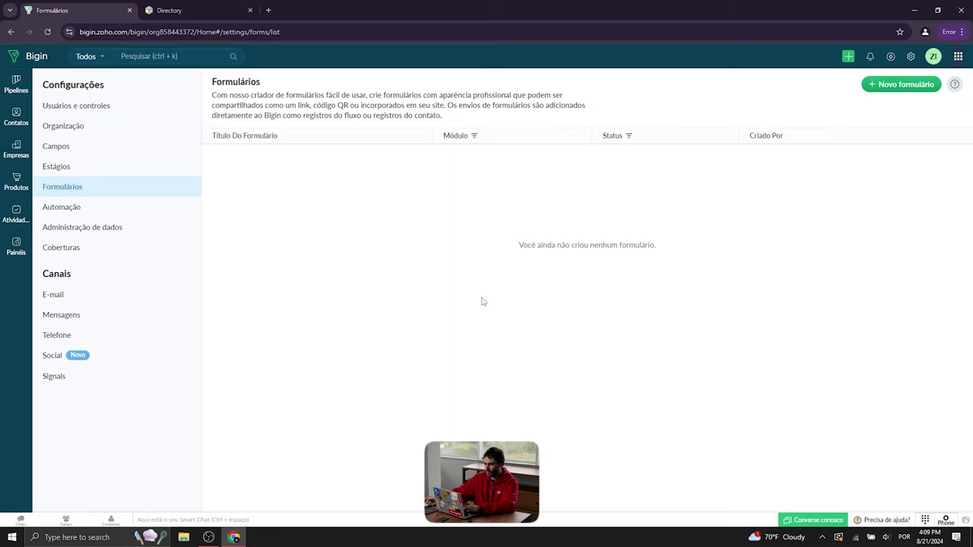
pyautogui.click(897, 84)
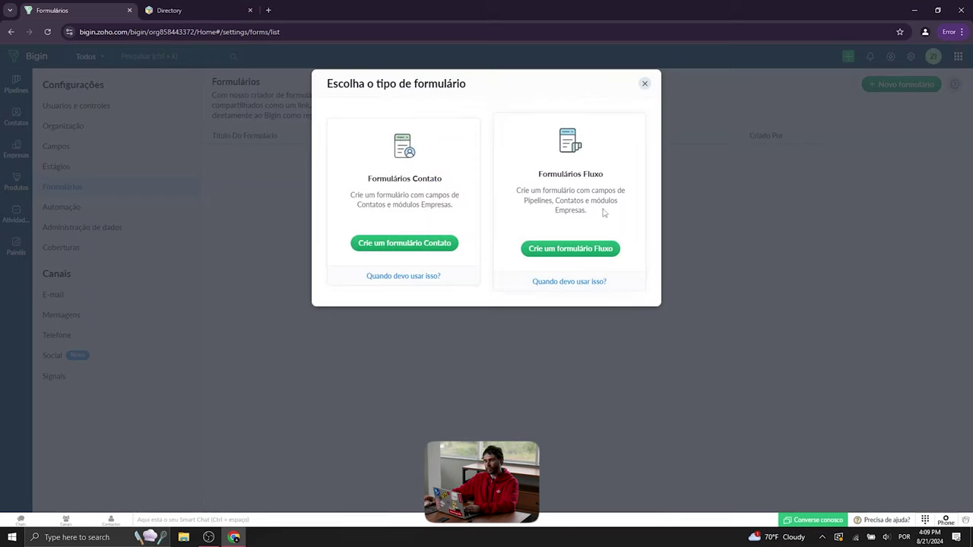
pyautogui.moveTo(521, 180); pyautogui.dragTo(605, 220)
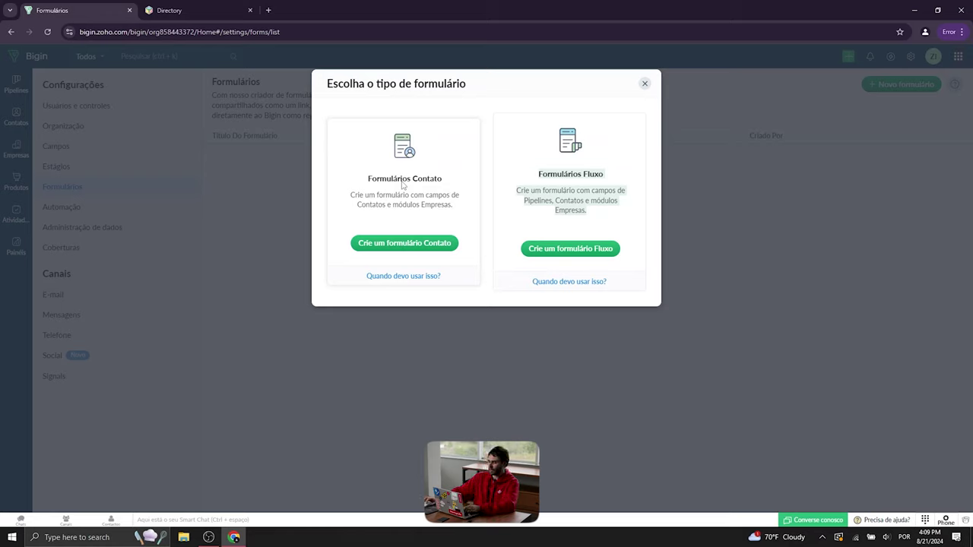
pyautogui.click(593, 233)
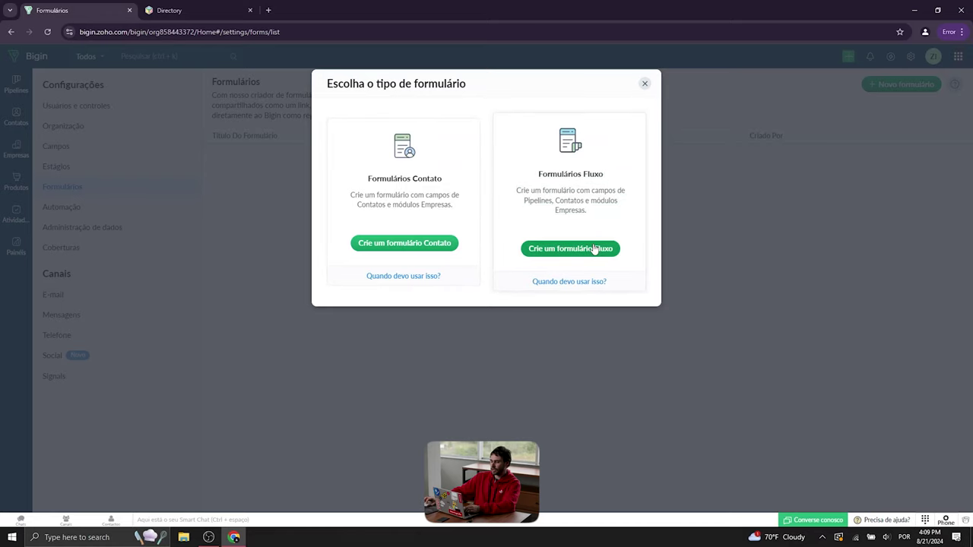
pyautogui.click(594, 249)
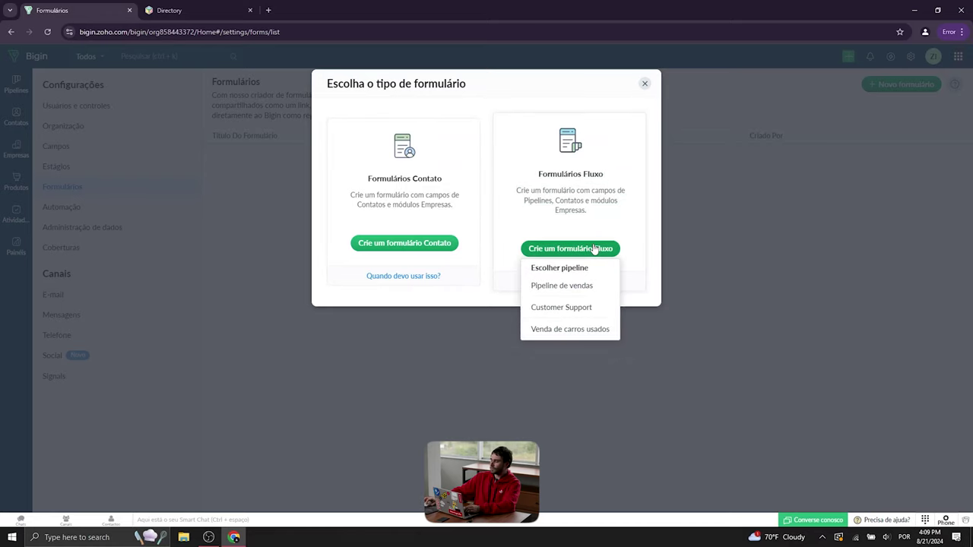
pyautogui.click(569, 309)
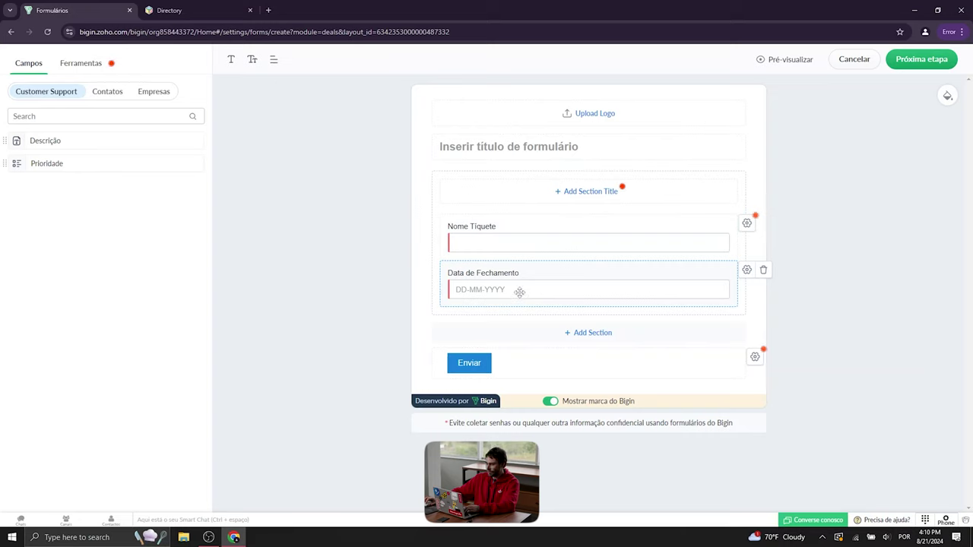
# Step: Add a section titled "Informações" to the form and place the Prioridade field in it
pyautogui.click(565, 334)
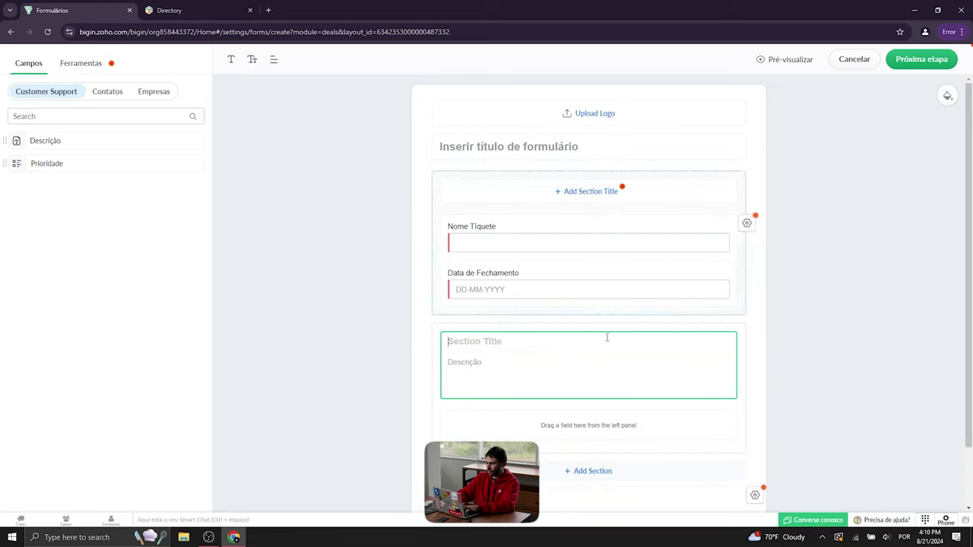
pyautogui.write('Informações')
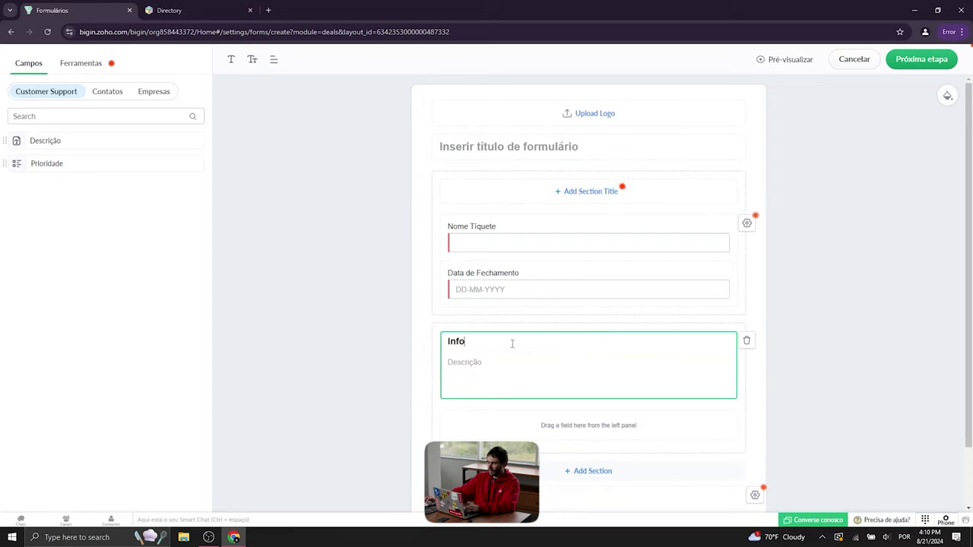
pyautogui.click(536, 414)
pyautogui.moveTo(39, 161); pyautogui.dragTo(609, 393)
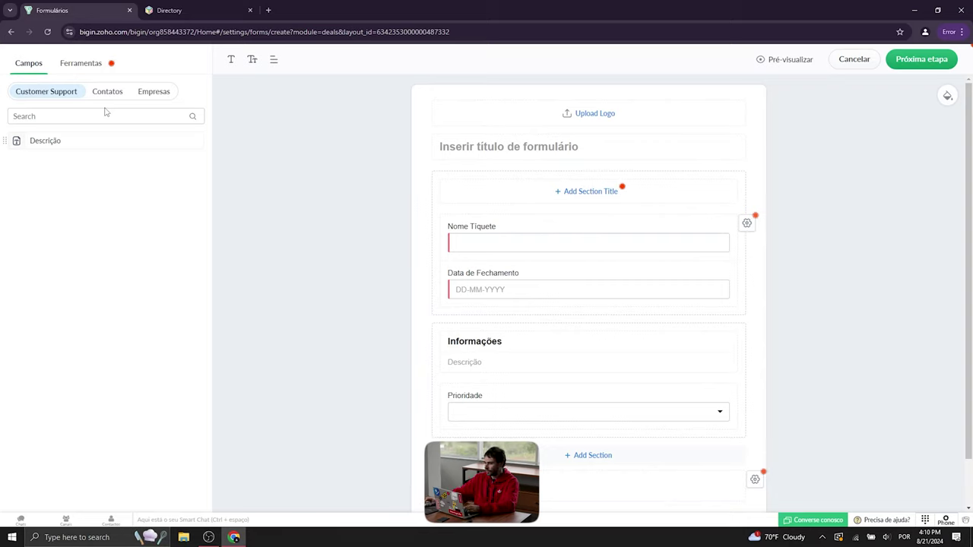
# Step: Title the form "Criação de Ticket para Suporte"
pyautogui.click(904, 67)
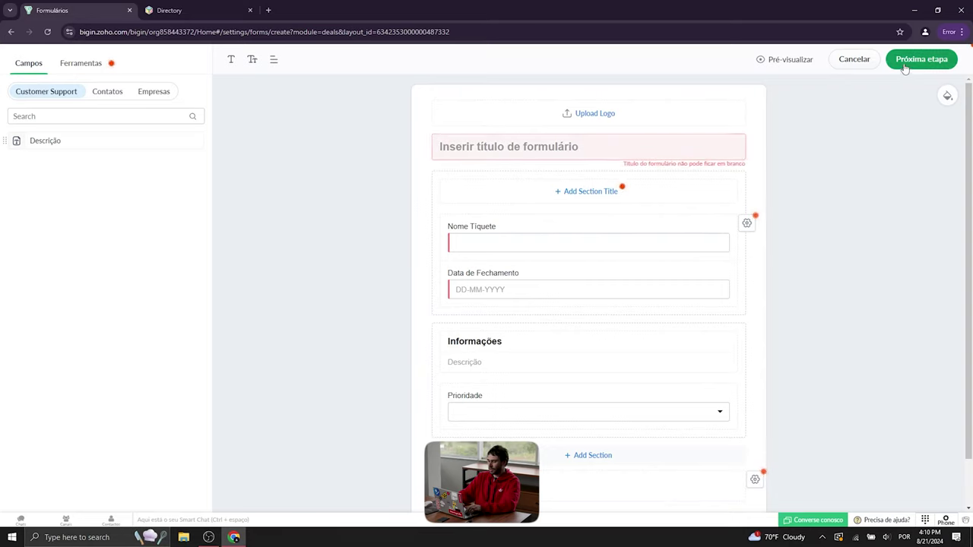
pyautogui.click(600, 145)
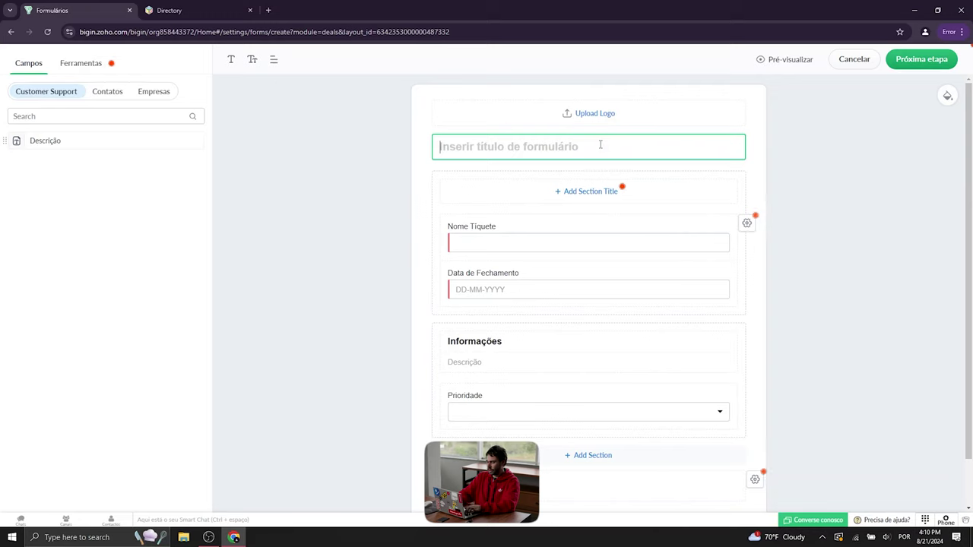
pyautogui.write('Supo')
pyautogui.press('BackSpace')
pyautogui.press('BackSpace')
pyautogui.press('BackSpace')
pyautogui.press('BackSpace')
pyautogui.write('C')
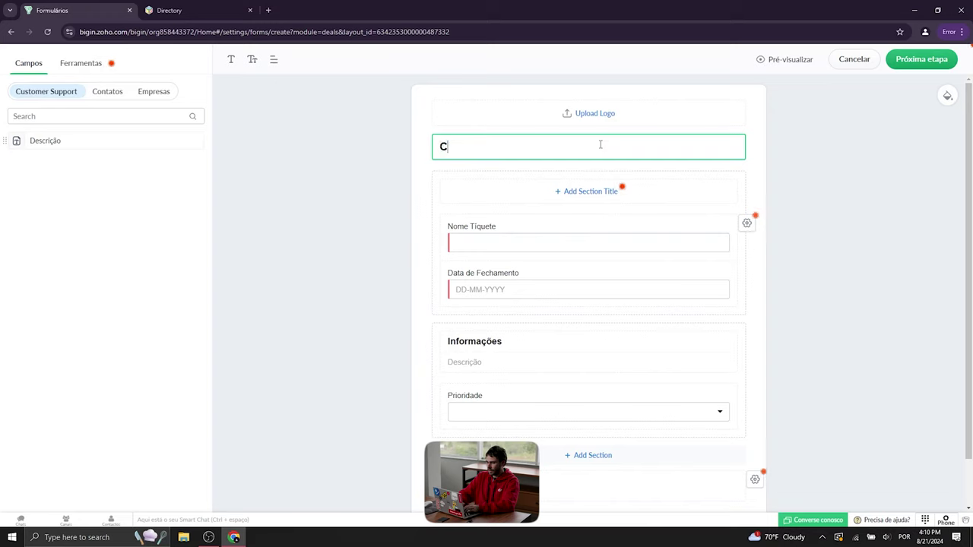
pyautogui.write('riação de Ticket para SU')
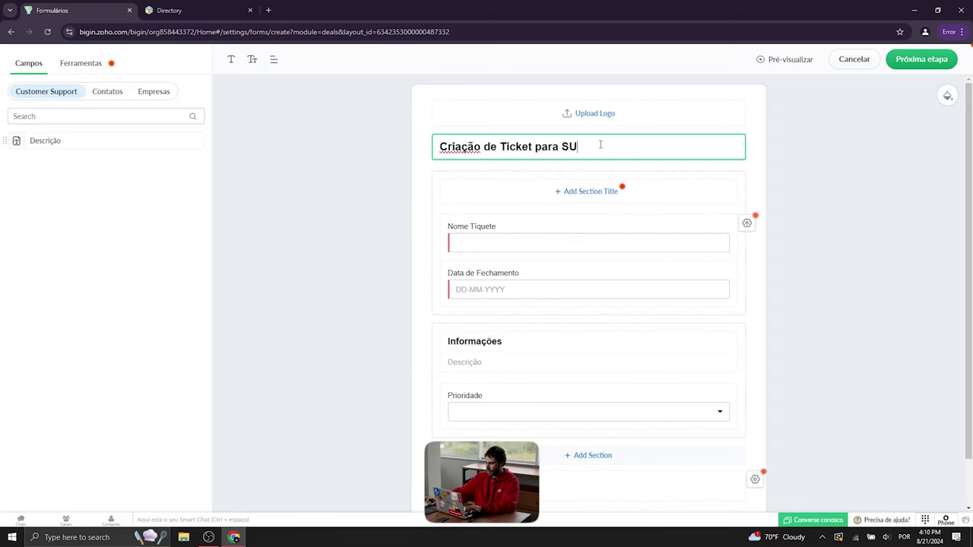
pyautogui.press('BackSpace')
pyautogui.write('uporte')
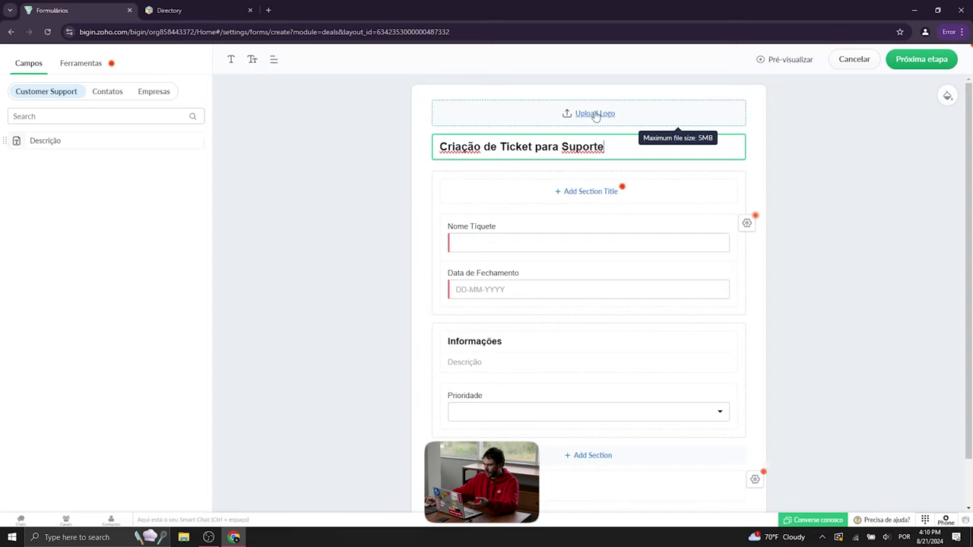
pyautogui.scroll(-1, 601, 125)
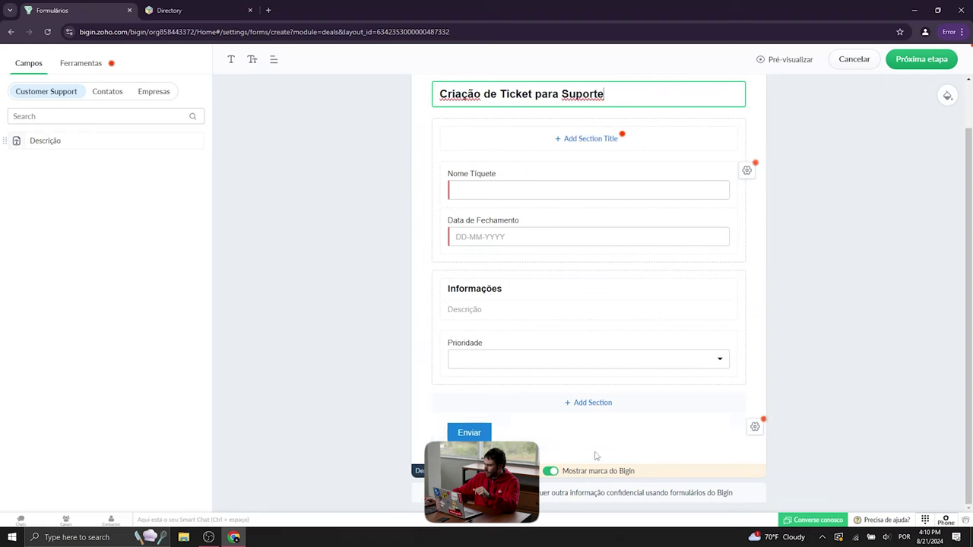
pyautogui.scroll(1, 599, 418)
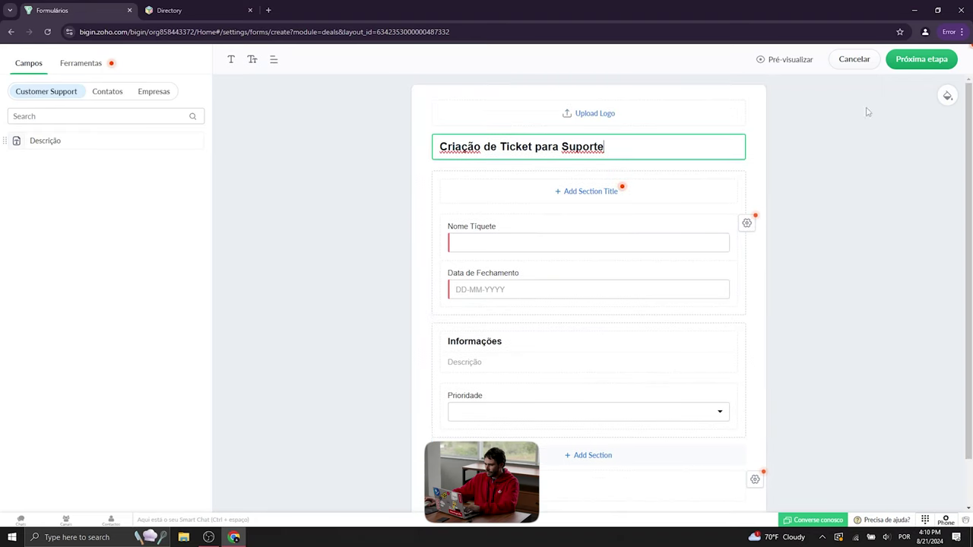
# Step: Proceed to the form's submission rules and set the ending of the form link to "suporte"
pyautogui.click(900, 65)
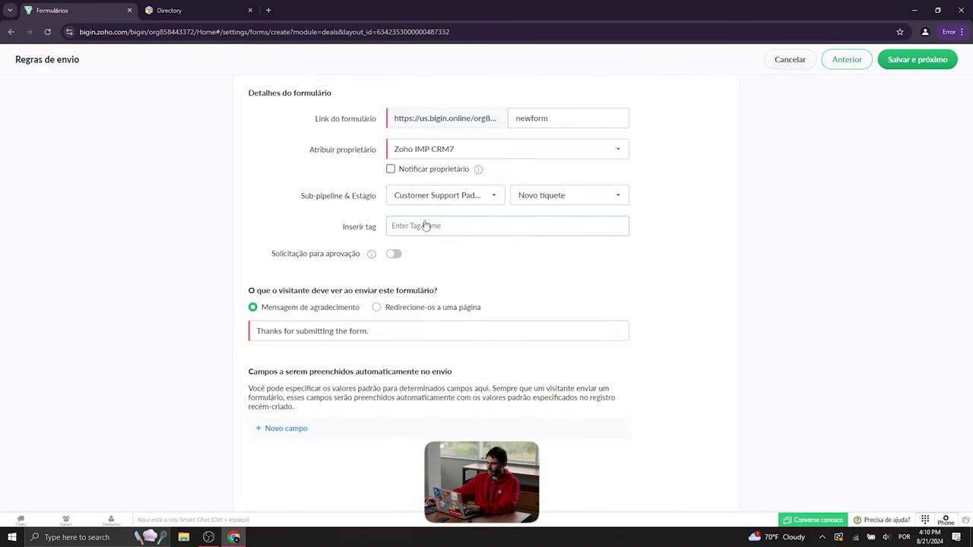
pyautogui.click(568, 119)
pyautogui.click(456, 124)
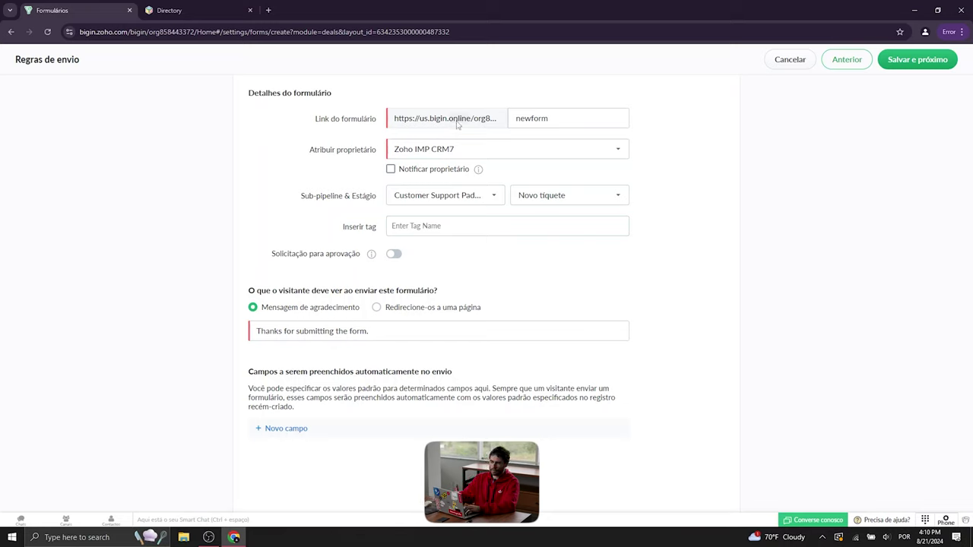
pyautogui.click(570, 120)
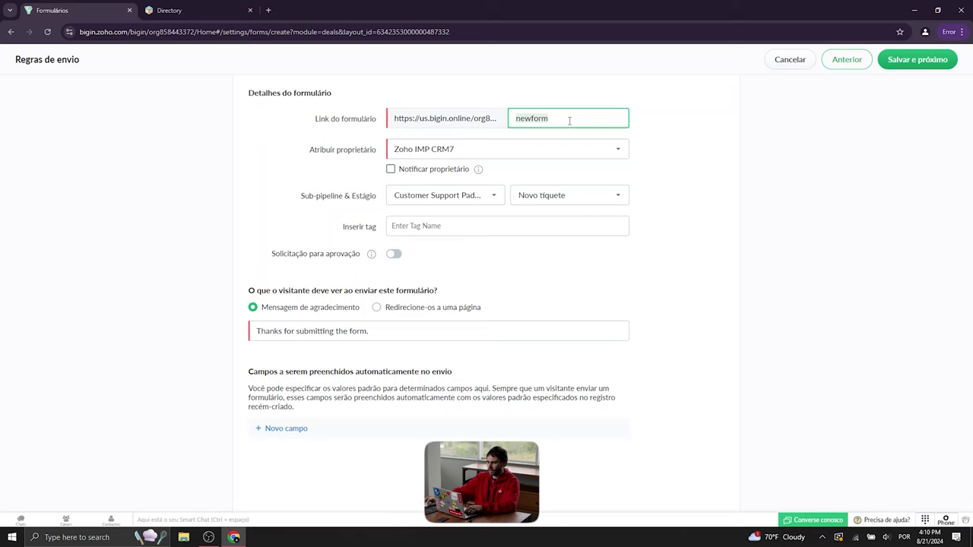
pyautogui.click(570, 120)
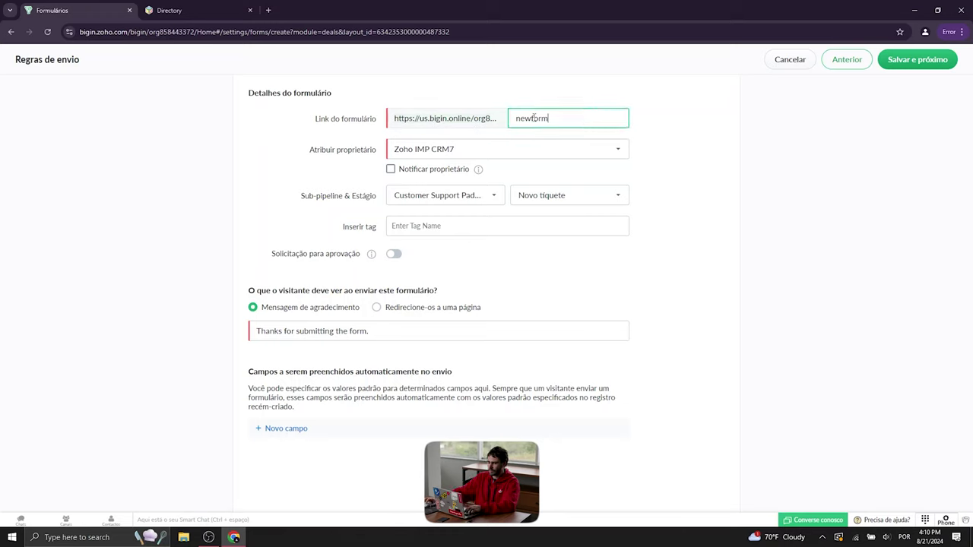
pyautogui.hotkey('ctrl', 'a')
pyautogui.write('suporte')
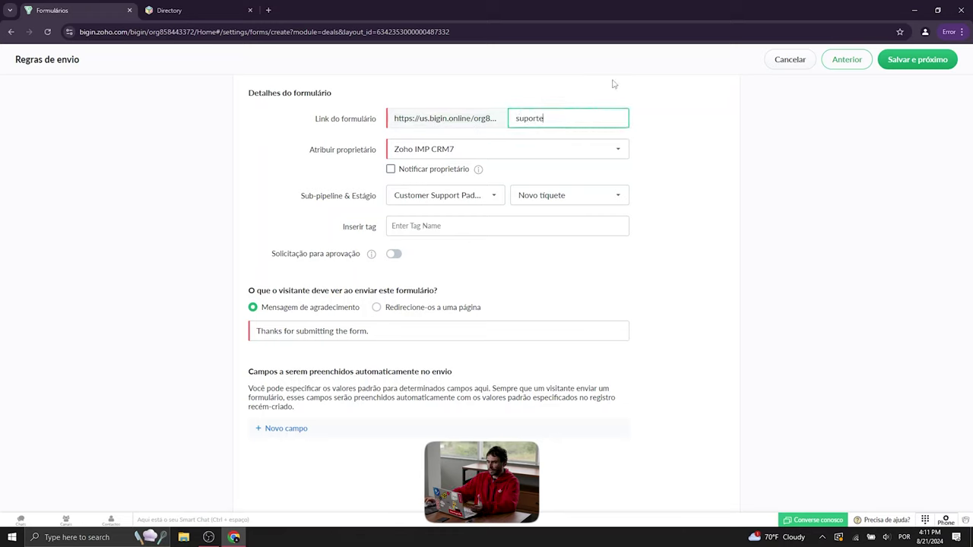
# Step: Assign Zoho IMP CRM7 as the owner of the form's submissions
pyautogui.click(451, 152)
pyautogui.click(450, 152)
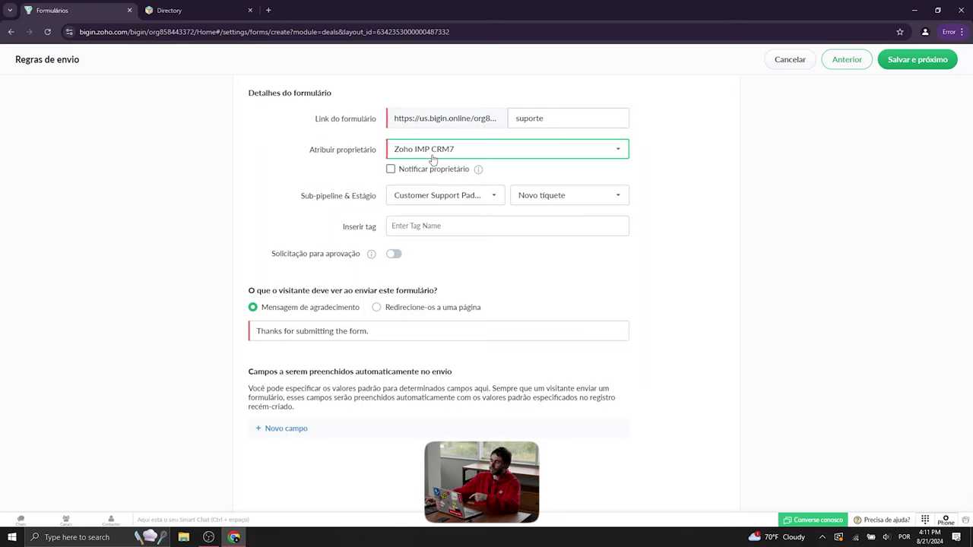
pyautogui.click(434, 152)
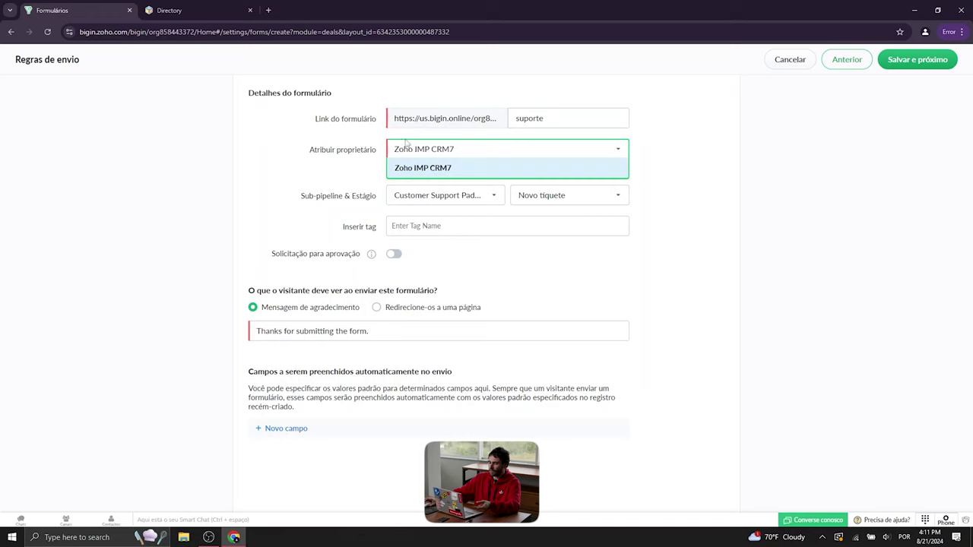
pyautogui.click(419, 169)
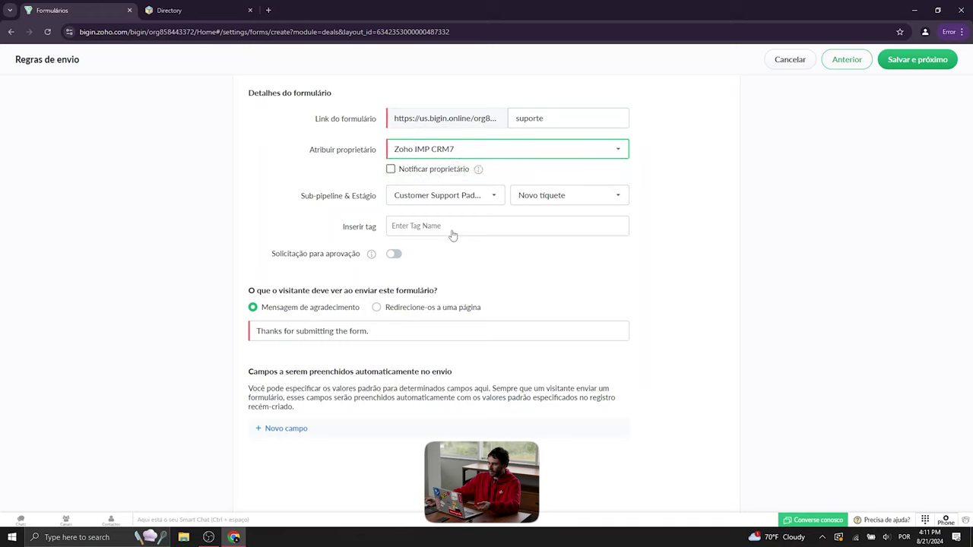
# Step: Set the form's thank-you message to "Obrigado pelo envio!" and save the submission rules
pyautogui.click(313, 331)
pyautogui.hotkey('ctrl', 'a')
pyautogui.write('Obrigado pe')
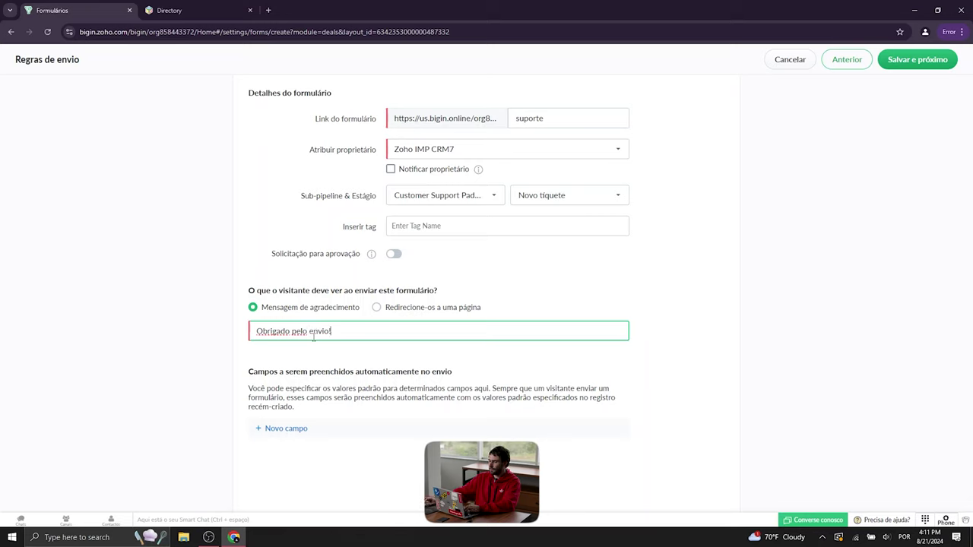
pyautogui.click(630, 286)
pyautogui.click(919, 59)
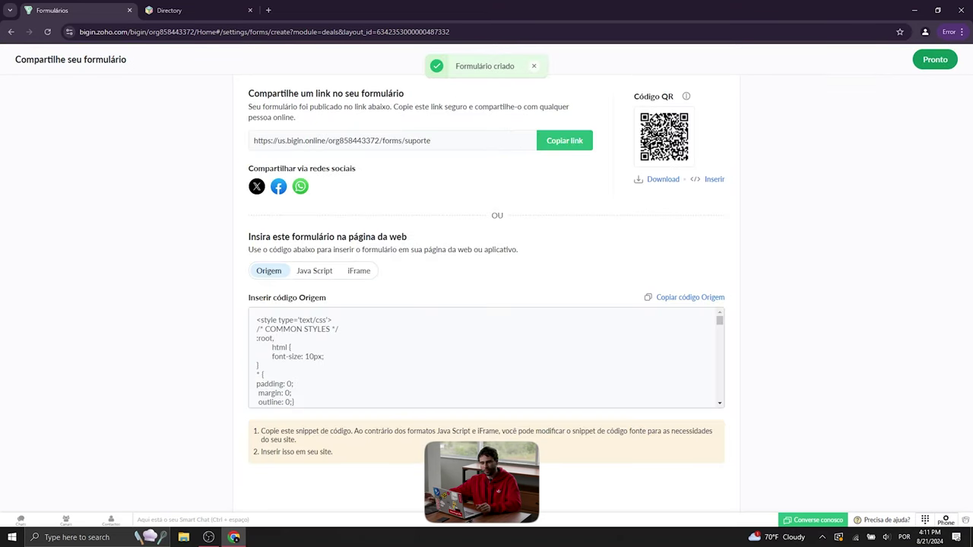
# Step: Examine the form's sharing link and its source and JavaScript embed codes
pyautogui.click(572, 141)
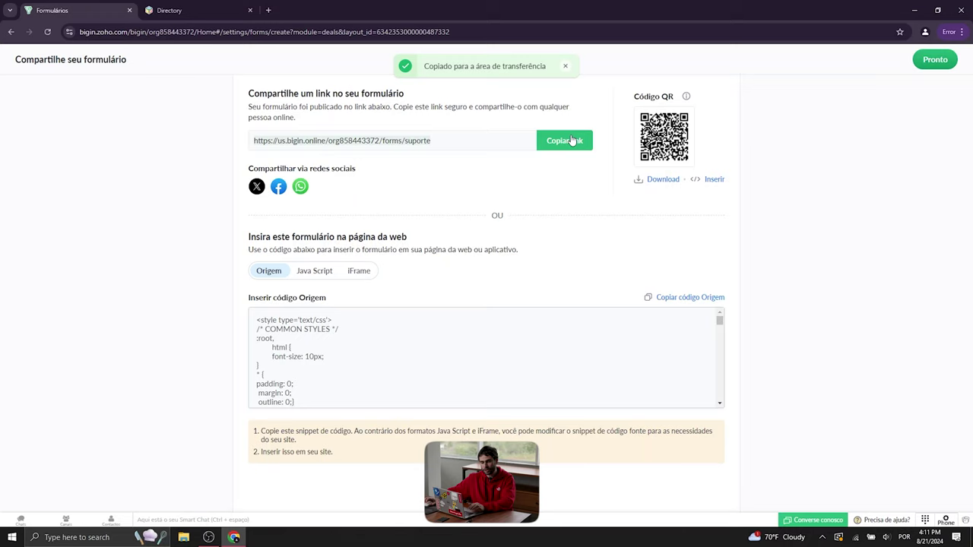
pyautogui.click(387, 350)
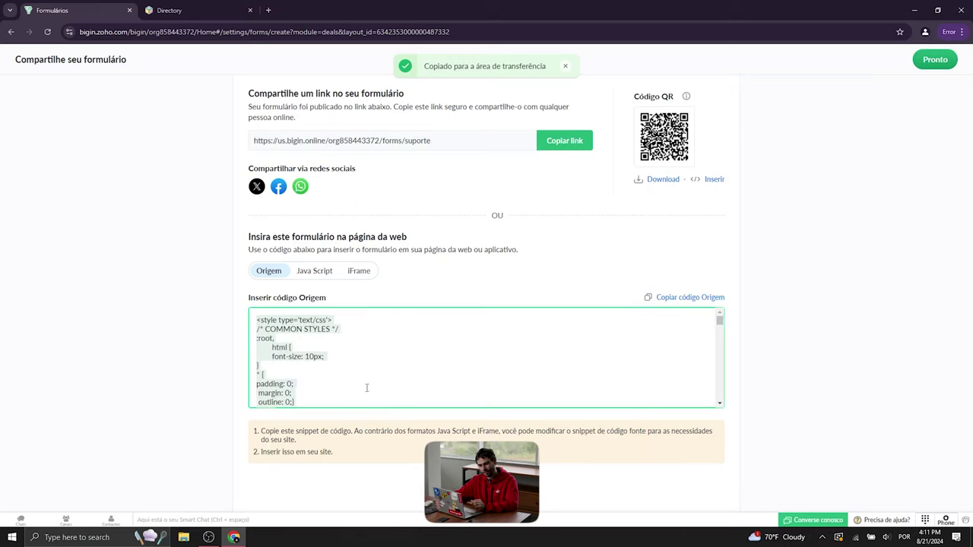
pyautogui.scroll(-5, 366, 388)
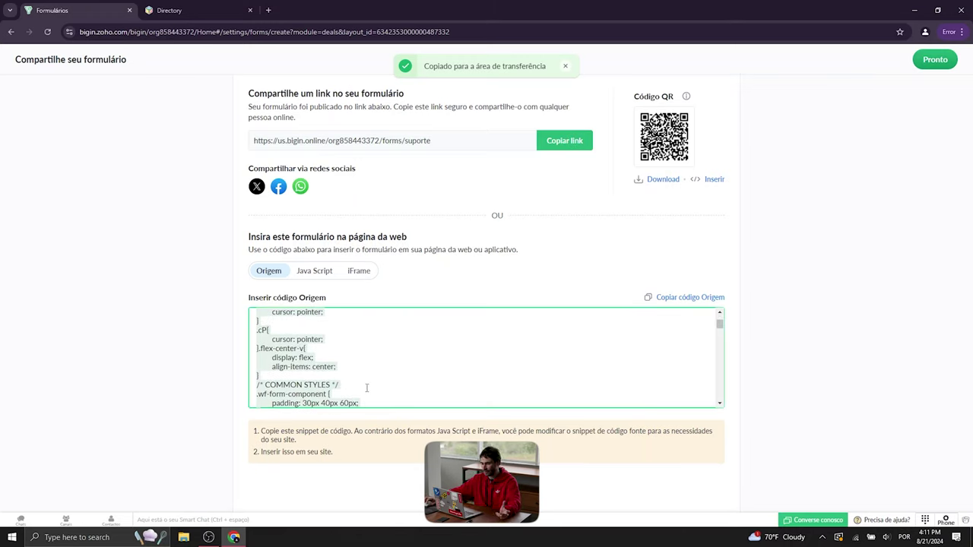
pyautogui.click(434, 293)
pyautogui.scroll(5, 362, 360)
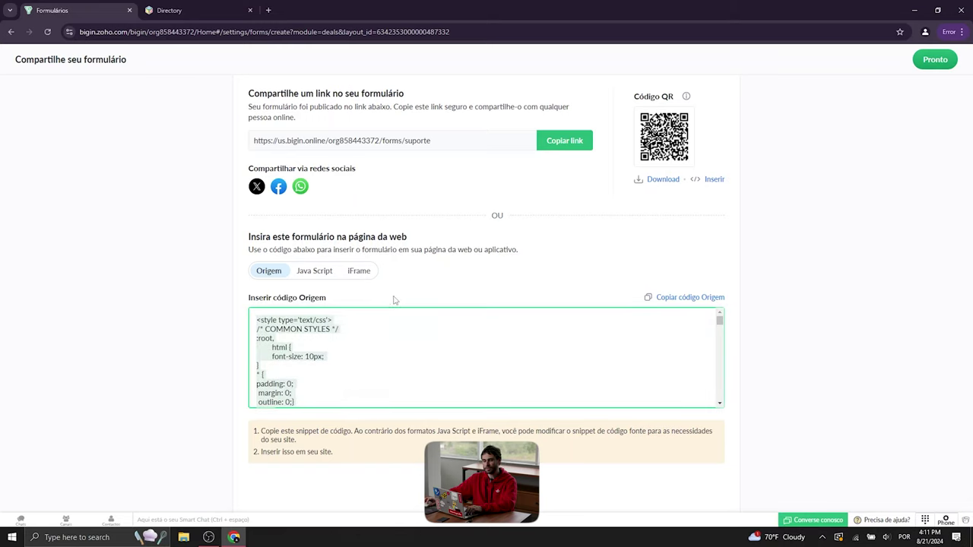
pyautogui.click(309, 275)
pyautogui.click(325, 319)
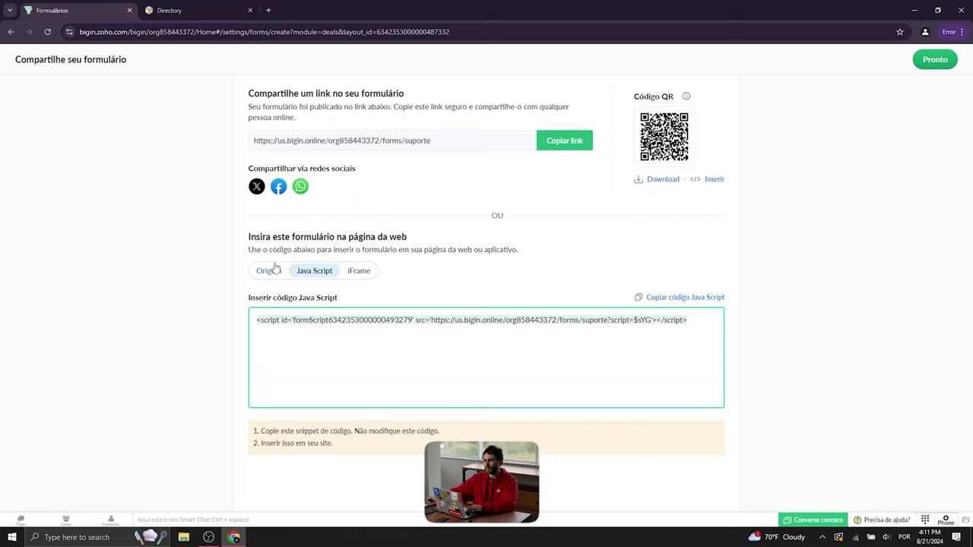
pyautogui.click(269, 271)
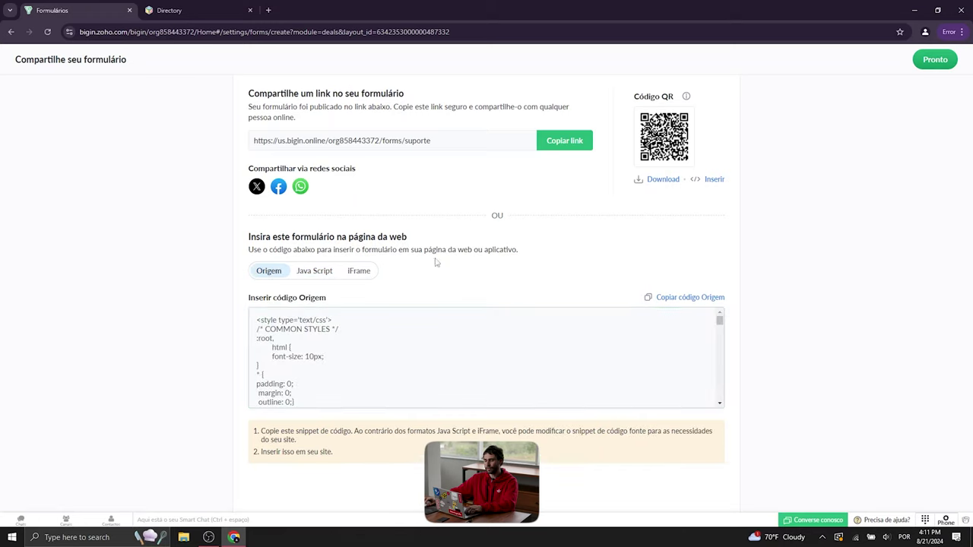
# Step: Copy the published form's link and open it in a new browser tab
pyautogui.click(567, 148)
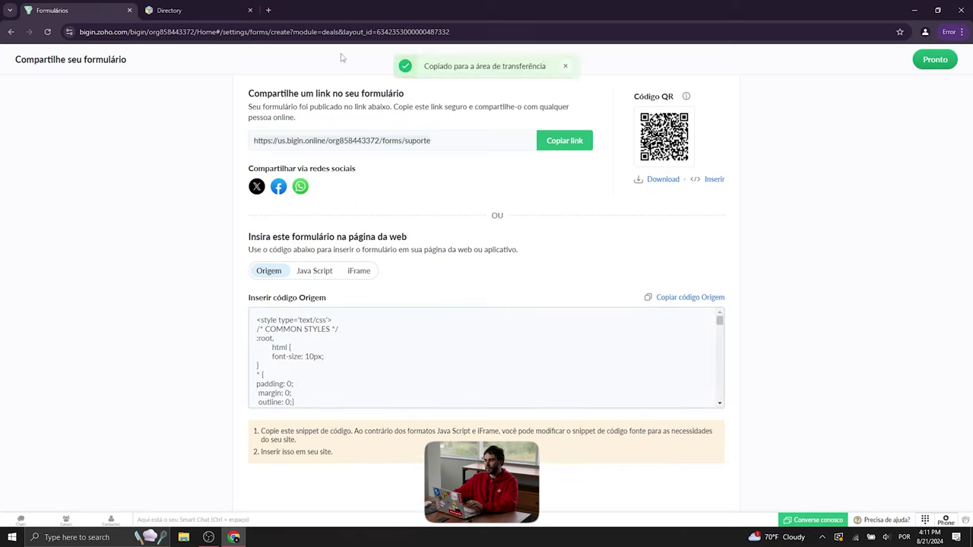
pyautogui.click(270, 9)
pyautogui.write('https://us.bigin.online/org858443372/forms/suporte')
pyautogui.press('Return')
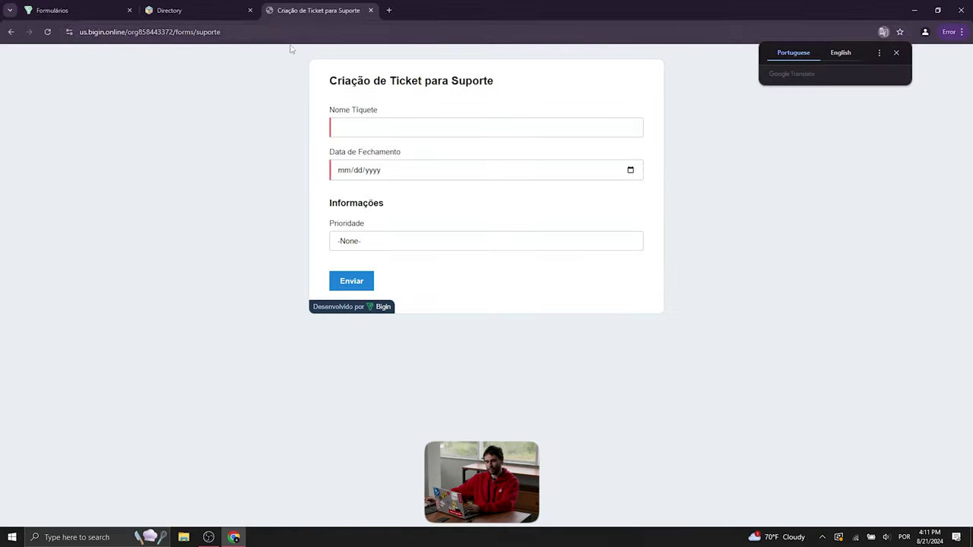
# Step: Enter "Meu carro não ta ligando!" as the ticket name in the published form
pyautogui.click(392, 129)
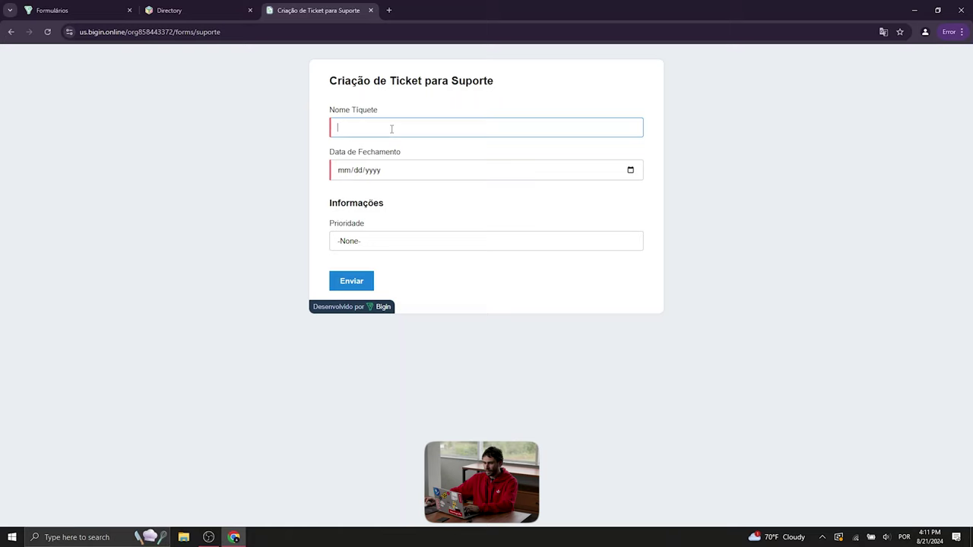
pyautogui.click(413, 176)
pyautogui.click(395, 122)
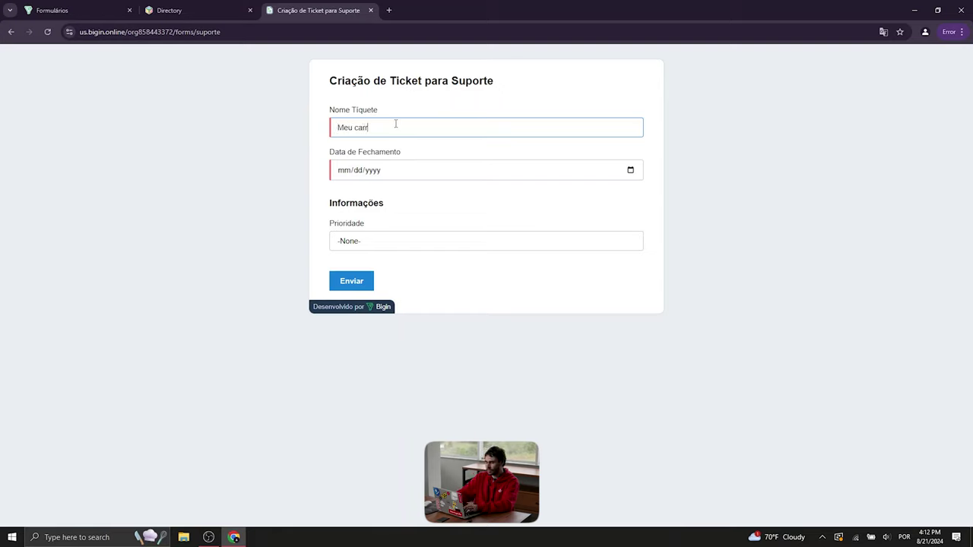
pyautogui.write('ligand')
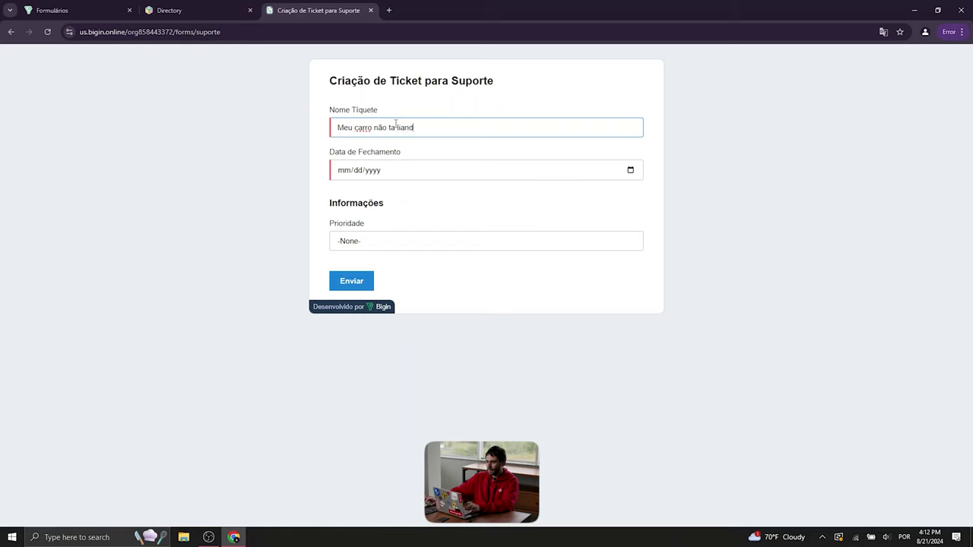
pyautogui.write('o!')
pyautogui.press('Tab')
# Step: Set the closing date to 08/21/2024 and the priority to Alto, and submit the ticket form
pyautogui.click(380, 173)
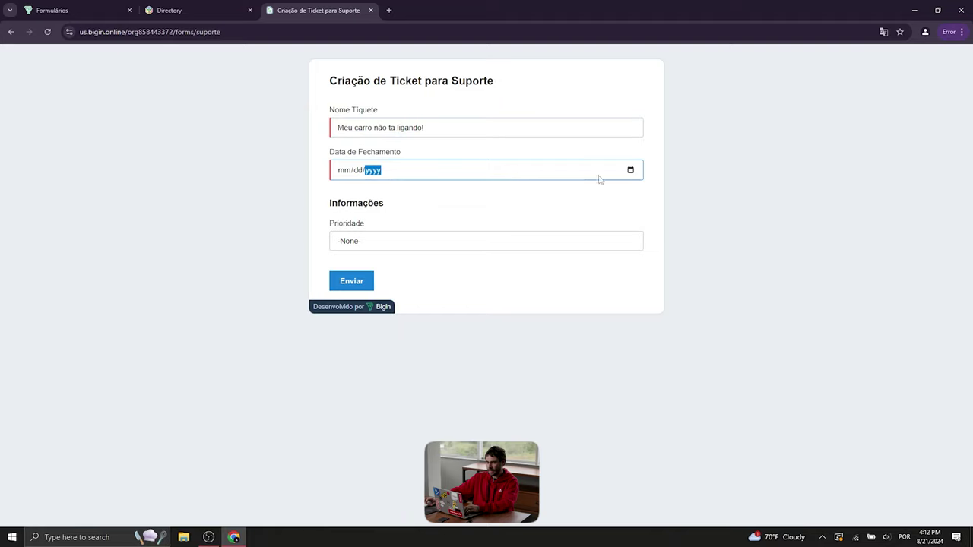
pyautogui.click(632, 172)
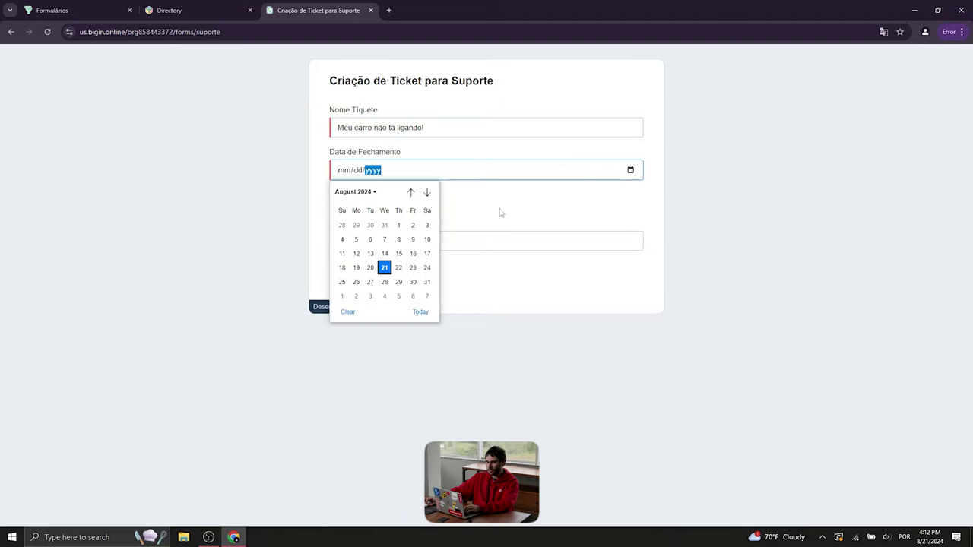
pyautogui.click(384, 267)
pyautogui.click(390, 241)
pyautogui.click(383, 266)
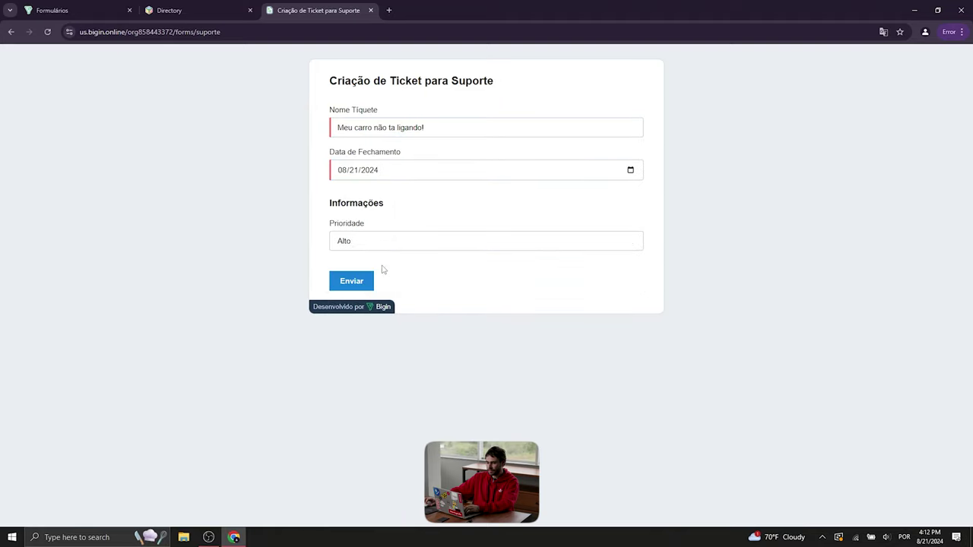
pyautogui.click(349, 283)
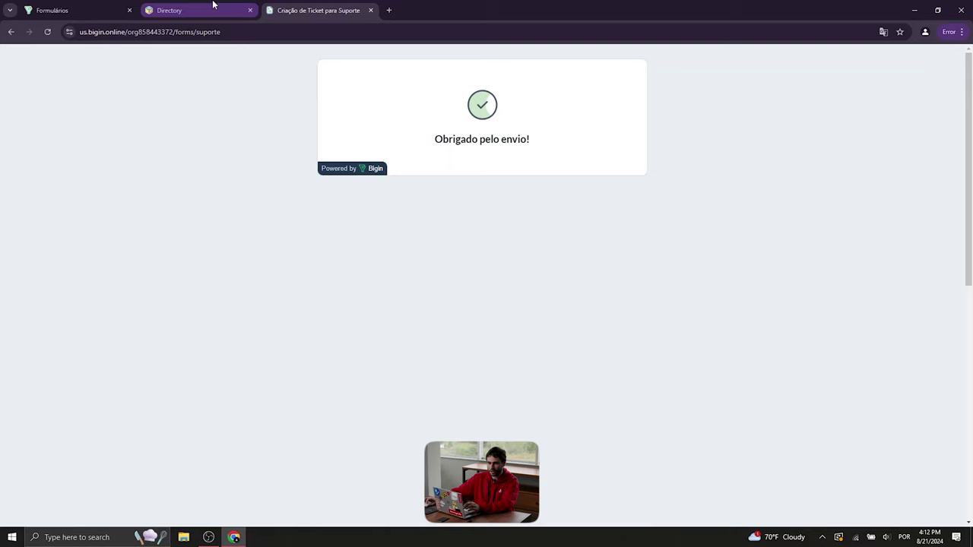
pyautogui.click(69, 10)
pyautogui.click(198, 10)
pyautogui.click(337, 6)
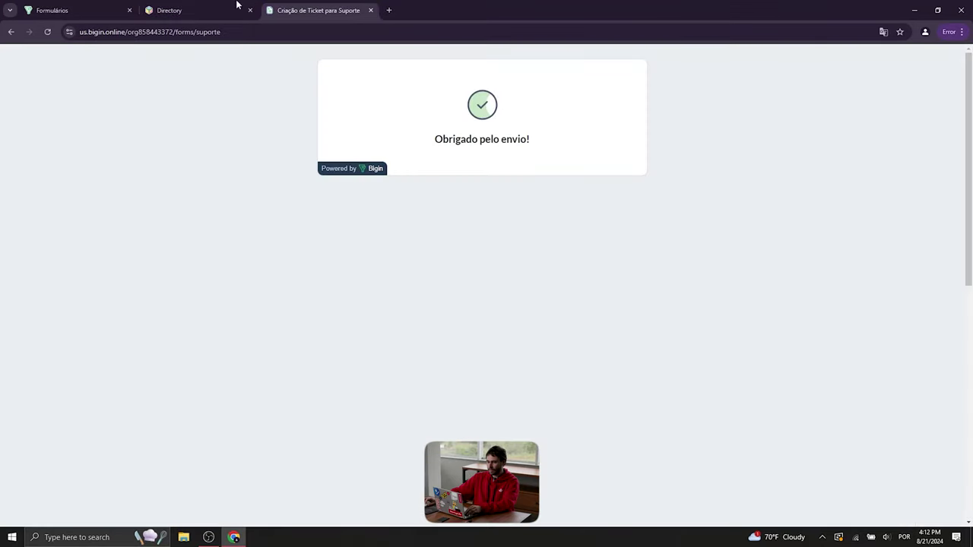
pyautogui.click(237, 6)
pyautogui.click(312, 7)
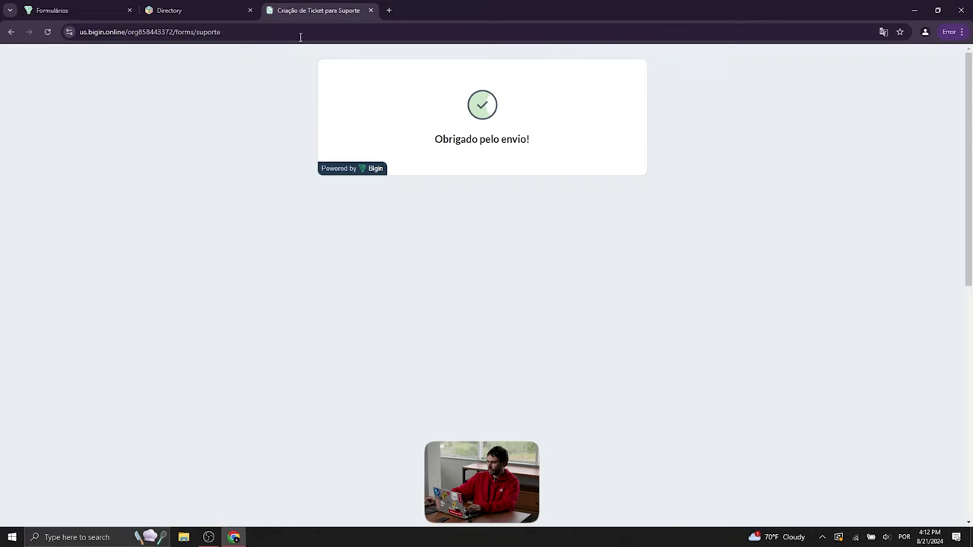
pyautogui.click(299, 33)
# Step: Finish the form's sharing page in Bigin and open the "Meu carro não ta ligando!" ticket from the Customer Support pipeline
pyautogui.click(75, 9)
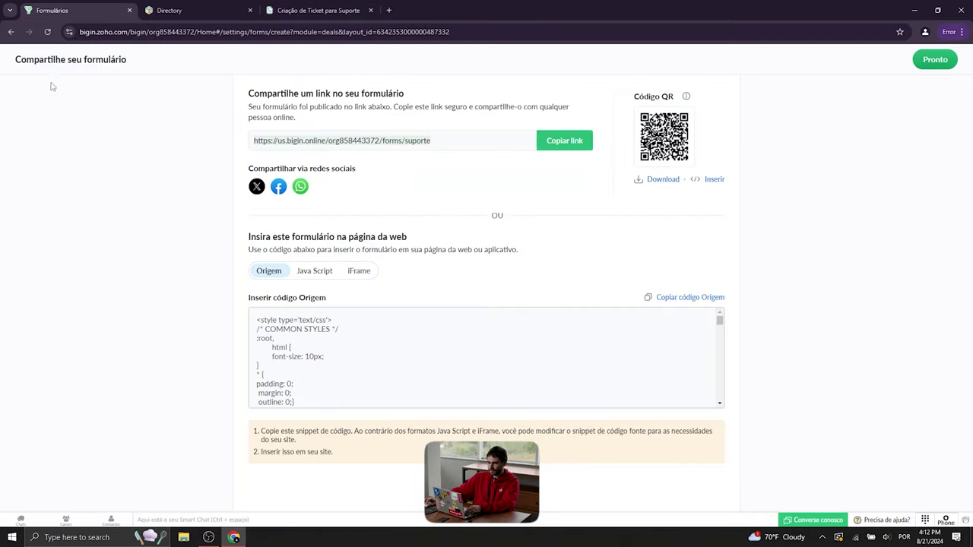
pyautogui.click(933, 59)
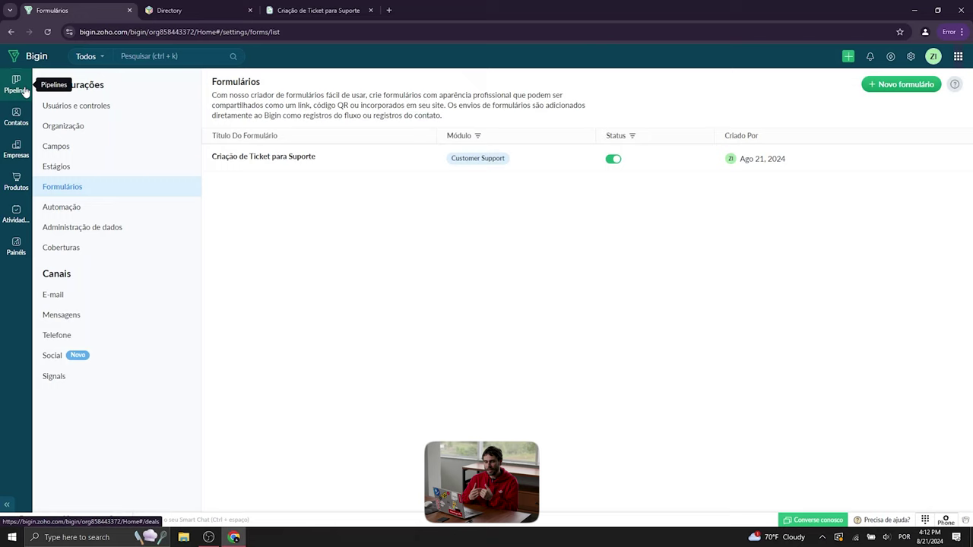
pyautogui.click(23, 91)
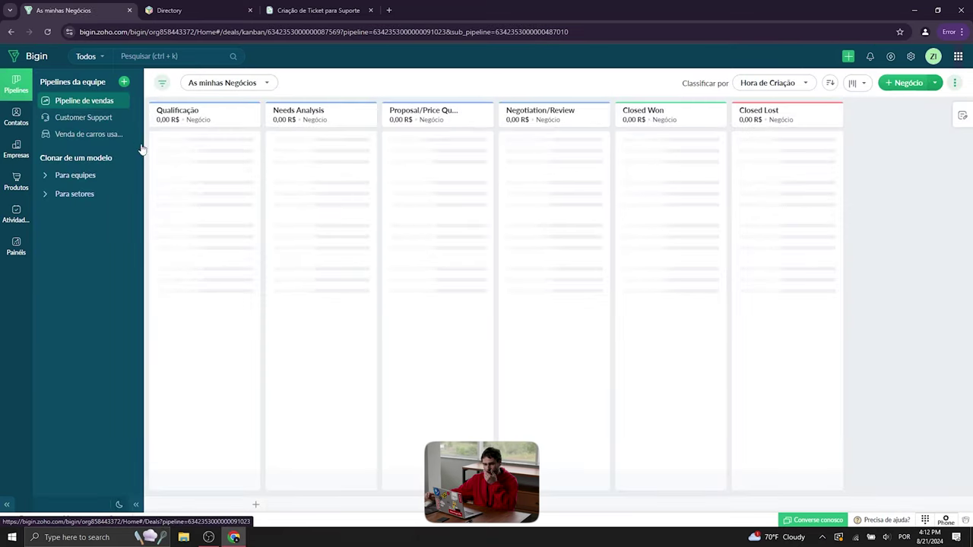
pyautogui.click(88, 119)
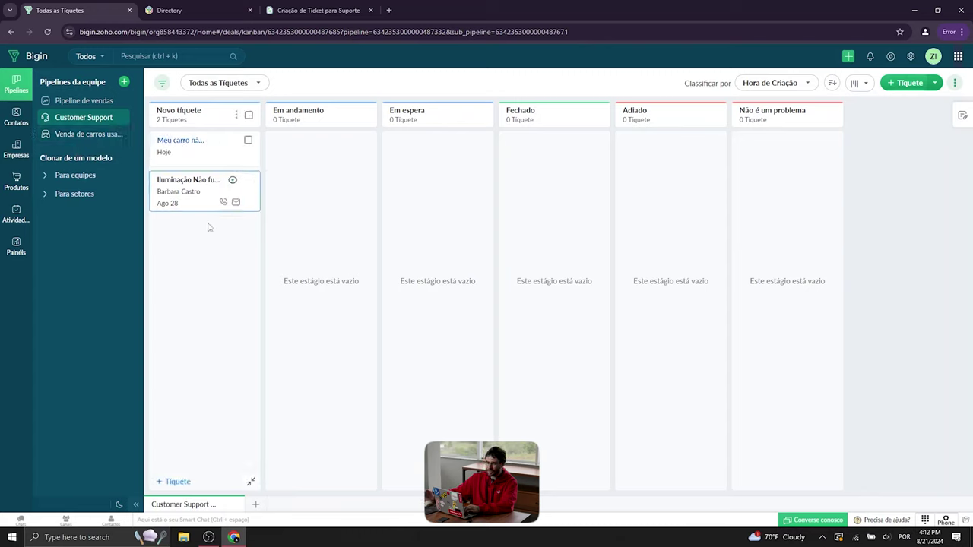
pyautogui.click(195, 143)
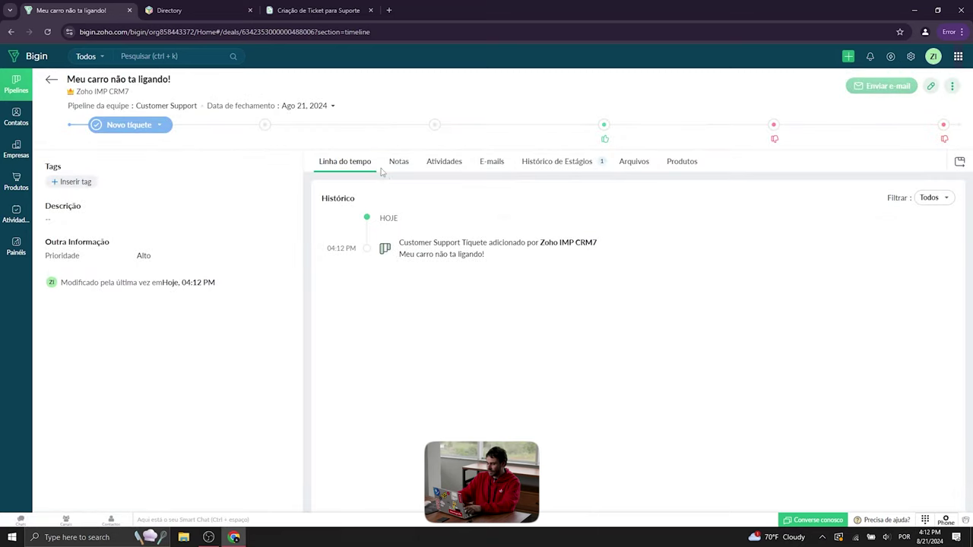
# Step: Add the note "Preciso verrificar isso amanha!" to the ticket
pyautogui.click(396, 162)
pyautogui.click(405, 225)
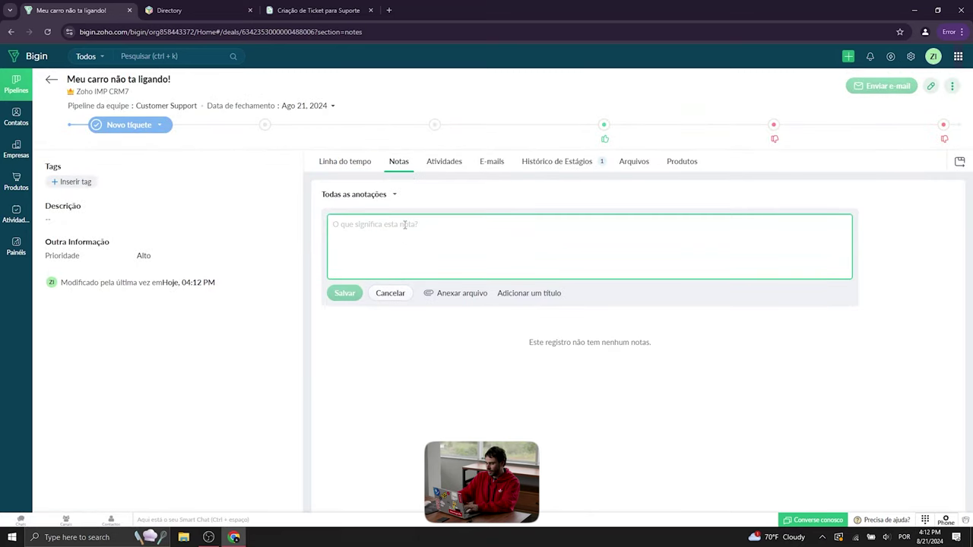
pyautogui.write('Preciso verrifica')
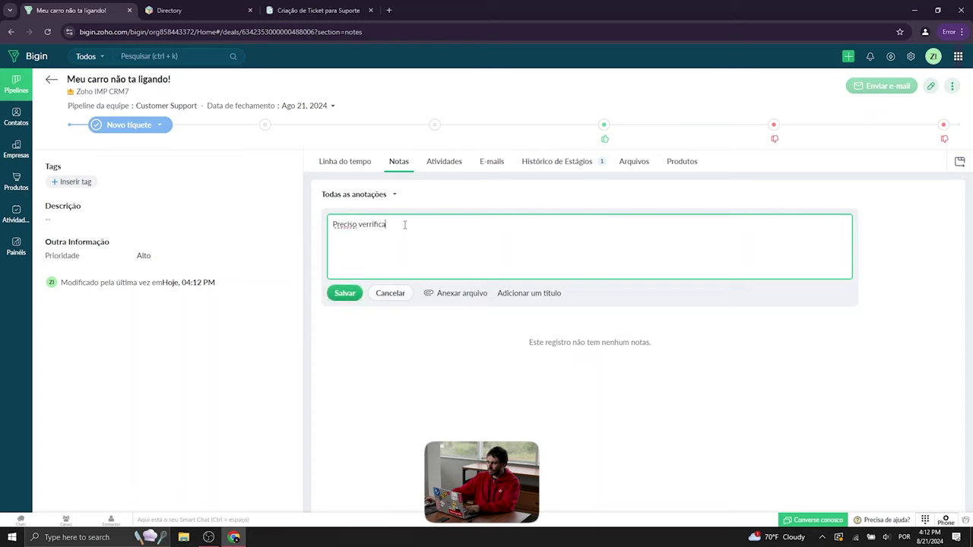
pyautogui.write('r isso amanha!')
pyautogui.click(344, 293)
# Step: Add a second note to the ticket that mentions Zoho IMP CRM7
pyautogui.click(426, 226)
pyautogui.write('@z')
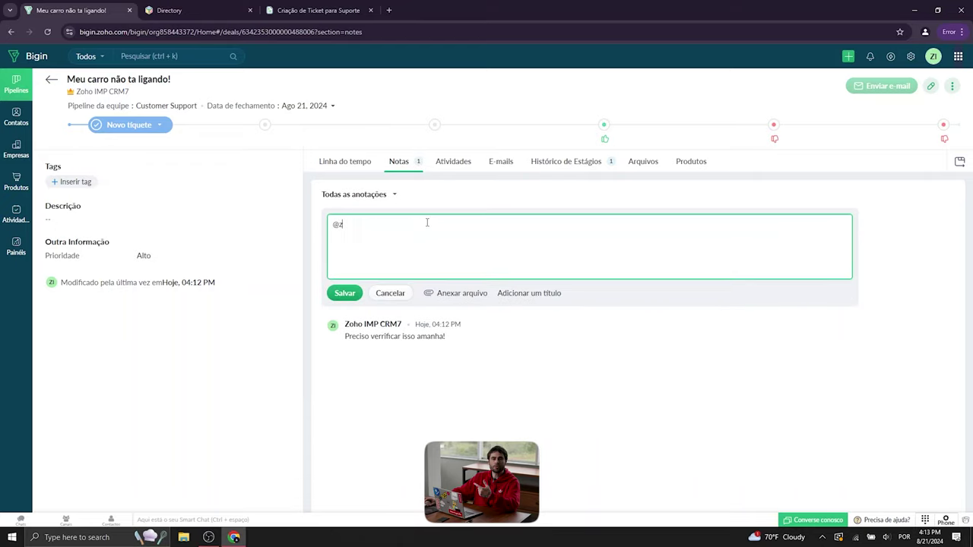
pyautogui.write('o')
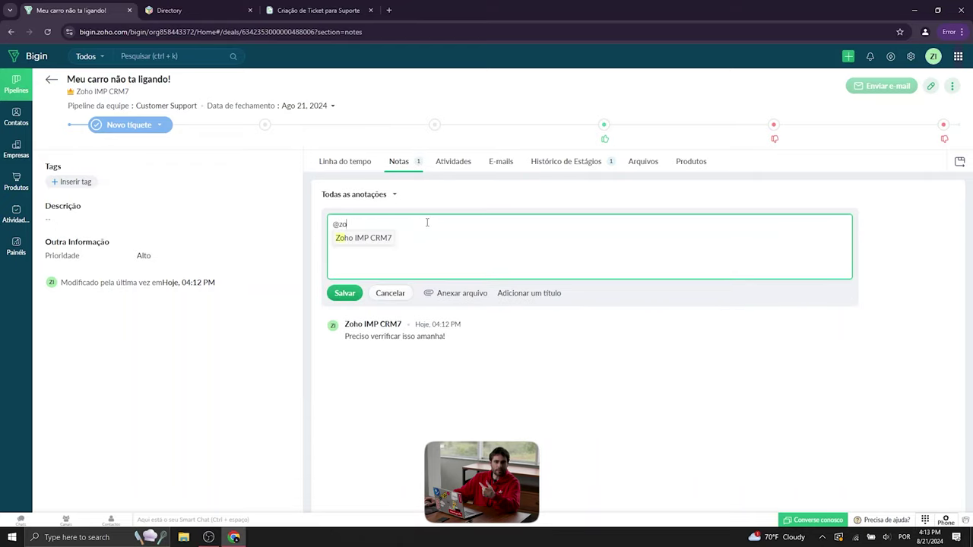
pyautogui.click(383, 241)
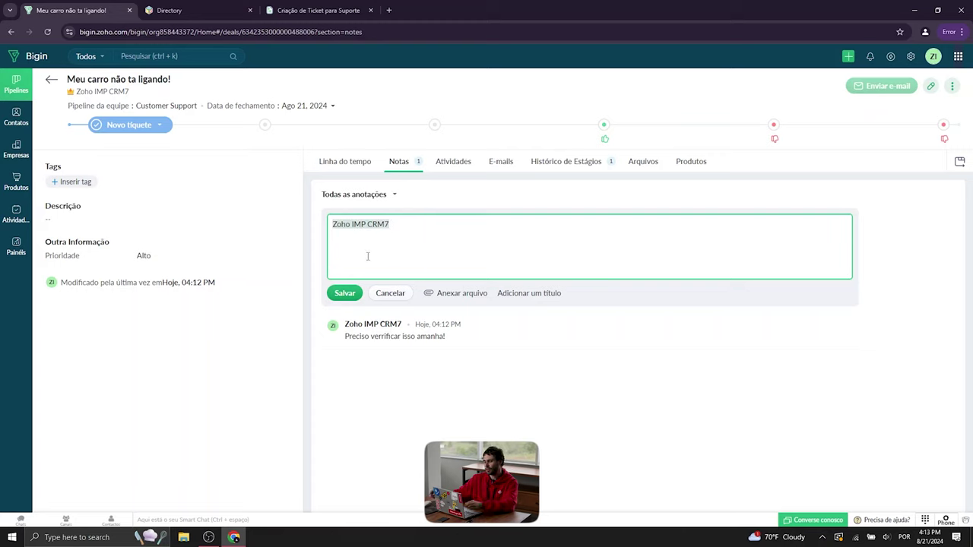
pyautogui.click(345, 294)
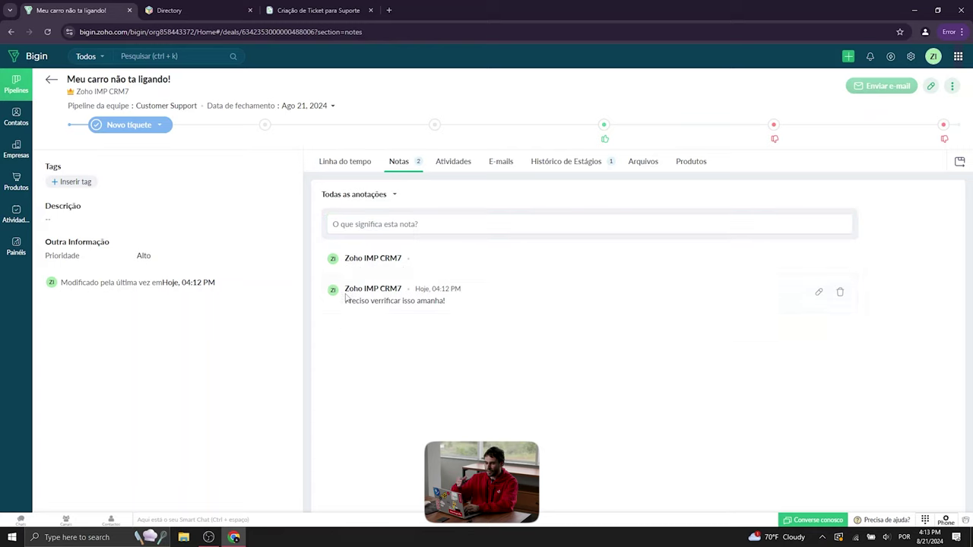
pyautogui.click(450, 162)
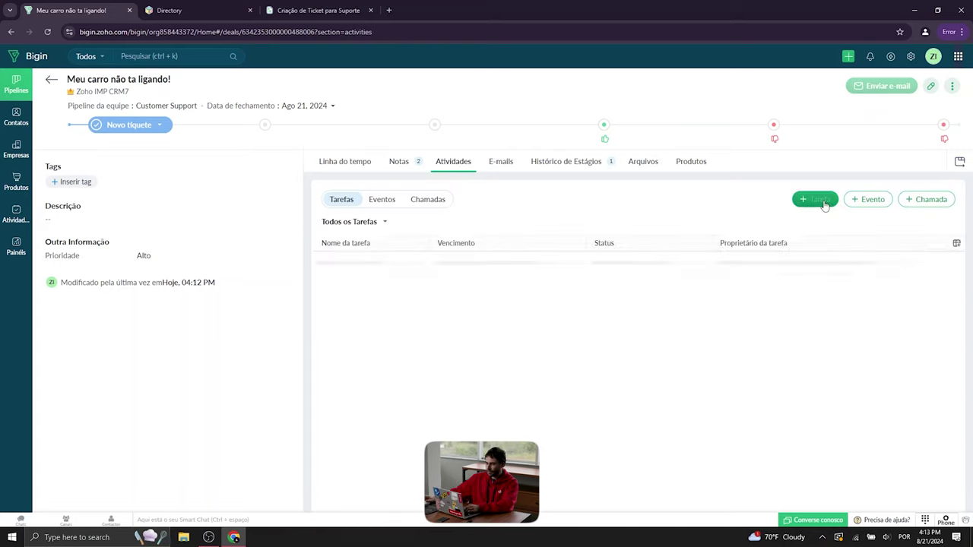
pyautogui.click(823, 201)
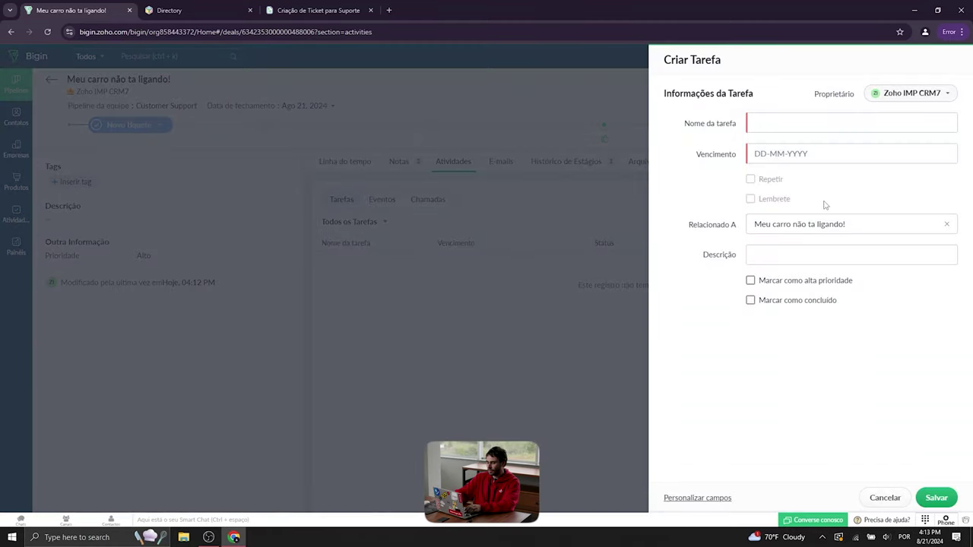
pyautogui.click(866, 119)
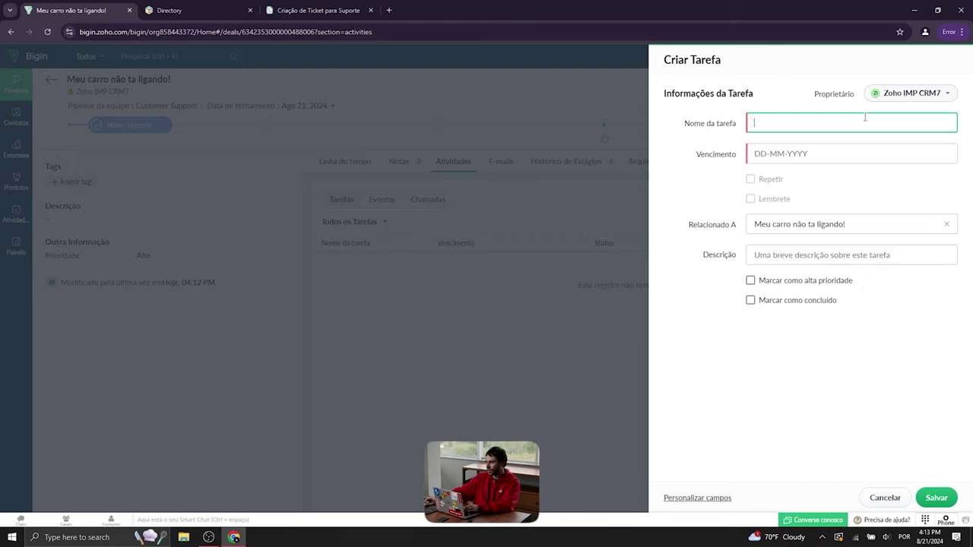
pyautogui.write('Visita')
pyautogui.press('Tab')
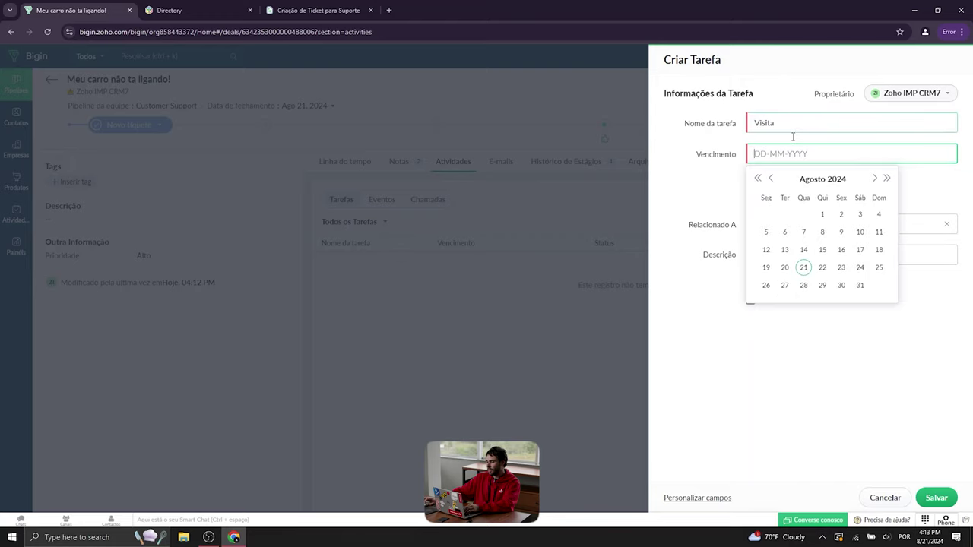
pyautogui.click(793, 136)
pyautogui.click(884, 497)
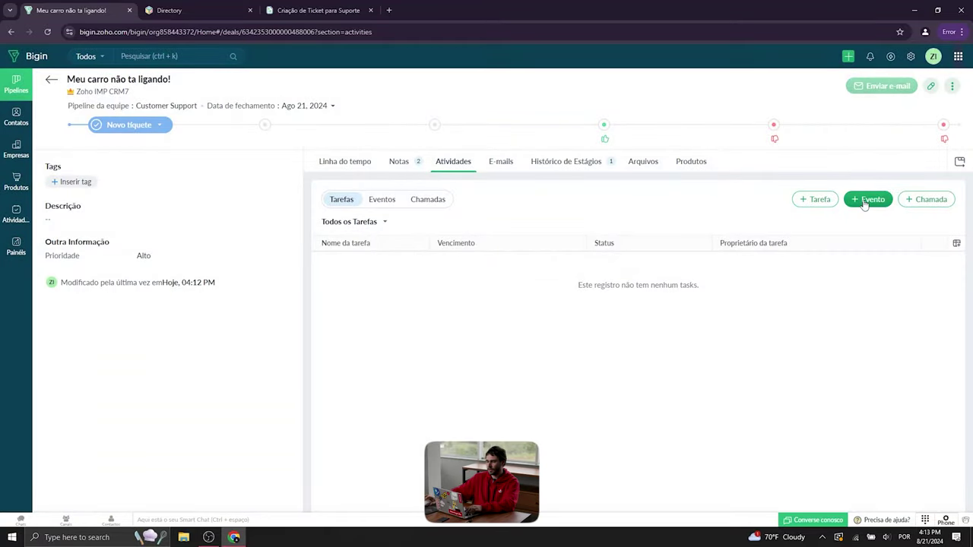
# Step: Start a new event for the ticket with the title "Visitar clienbte", keeping the start date 21-08-2024
pyautogui.click(865, 201)
pyautogui.hotkey('ctrl', 'shift', 'Left')
pyautogui.hotkey('ctrl', 'shift', 'Left')
pyautogui.write('Visitar clienbte')
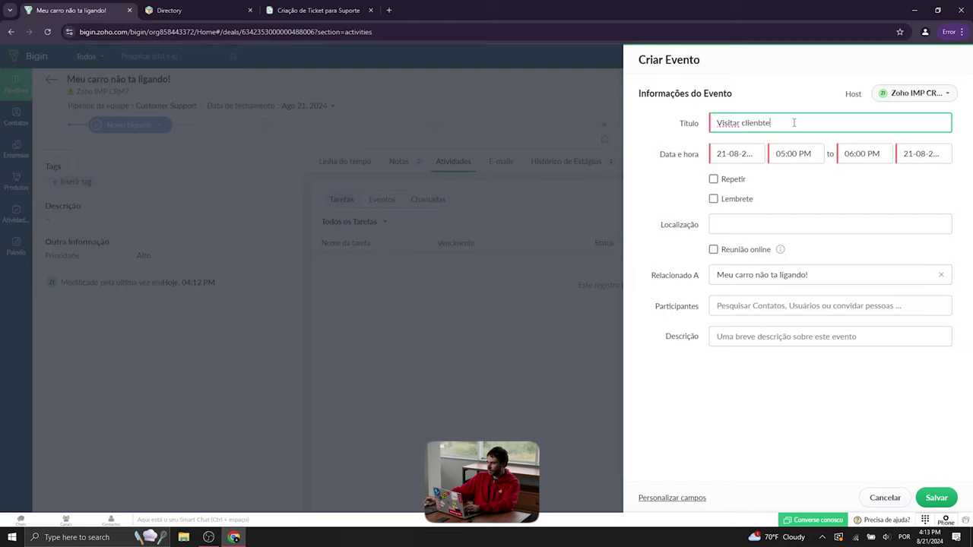
pyautogui.click(749, 153)
pyautogui.click(735, 268)
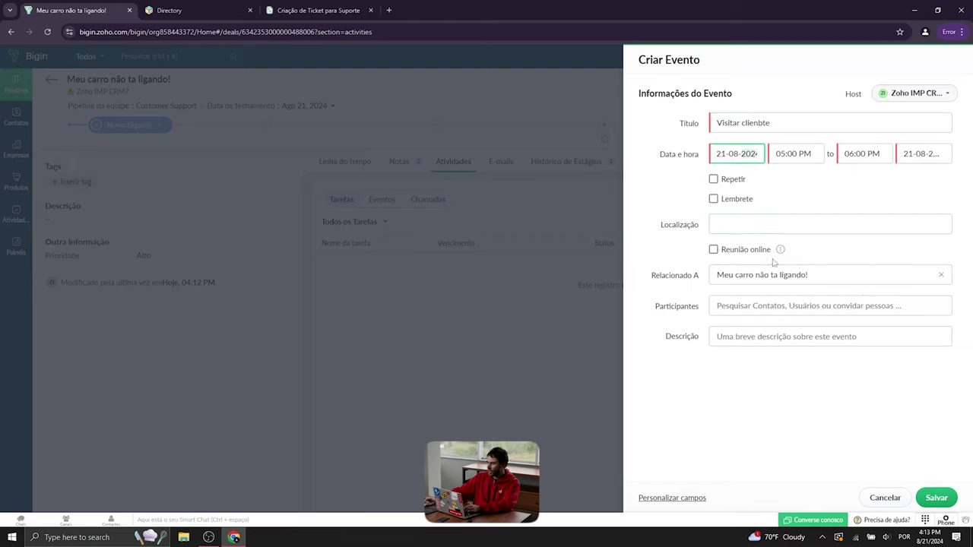
# Step: Enable the event's reminder without repetition, save the event and display the ticket's events
pyautogui.click(713, 179)
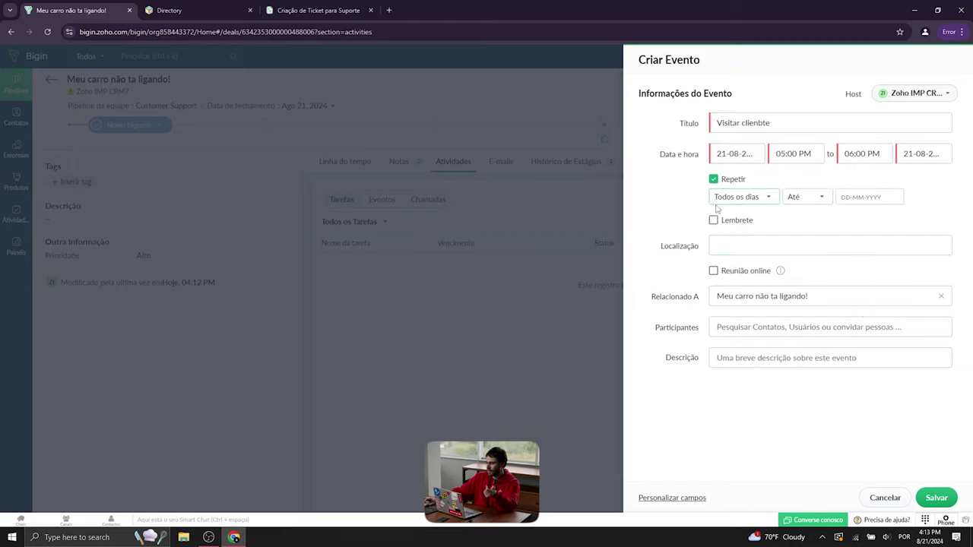
pyautogui.click(714, 179)
pyautogui.click(713, 199)
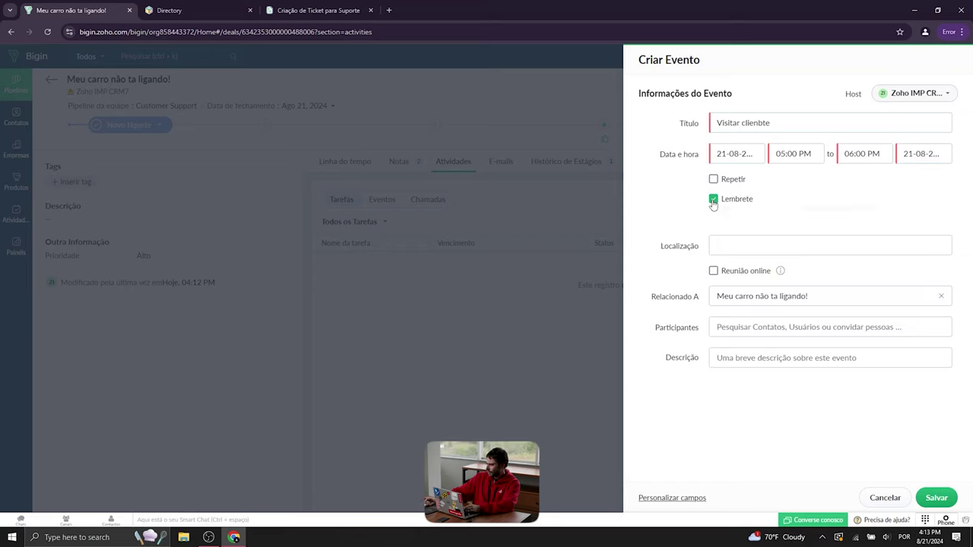
pyautogui.click(731, 249)
pyautogui.click(940, 497)
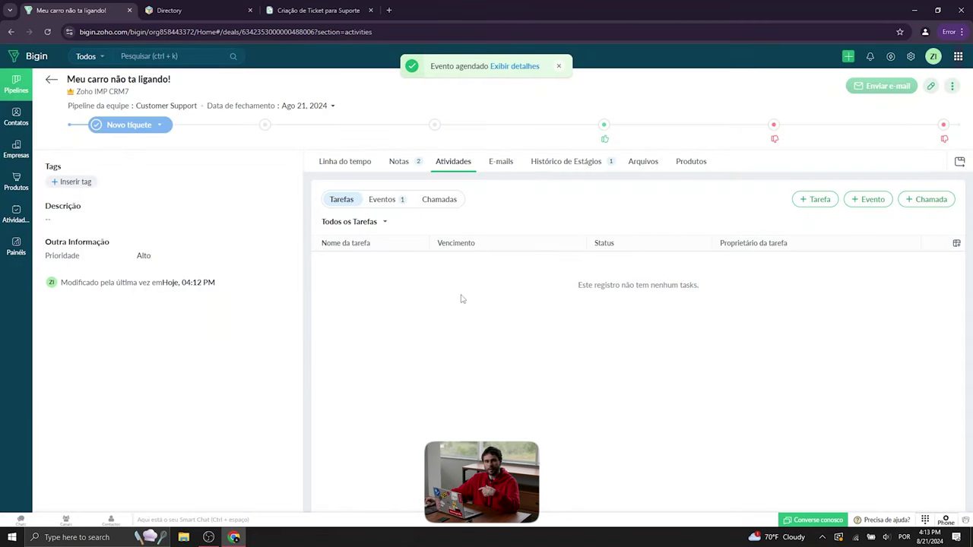
pyautogui.click(376, 207)
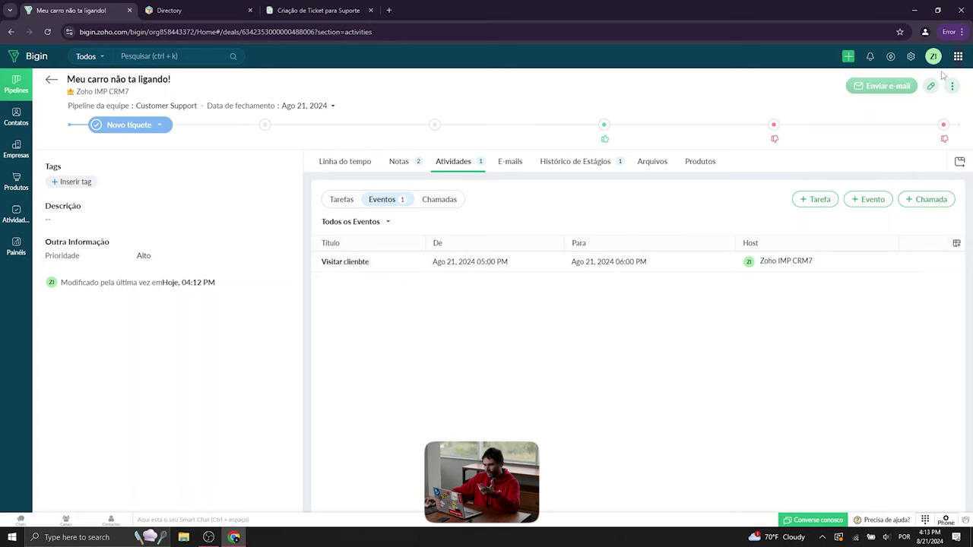
# Step: Return to the Customer Support pipeline and move the "Meu carro não ta ligando!" ticket through Em andamento to Fechado
pyautogui.click(50, 82)
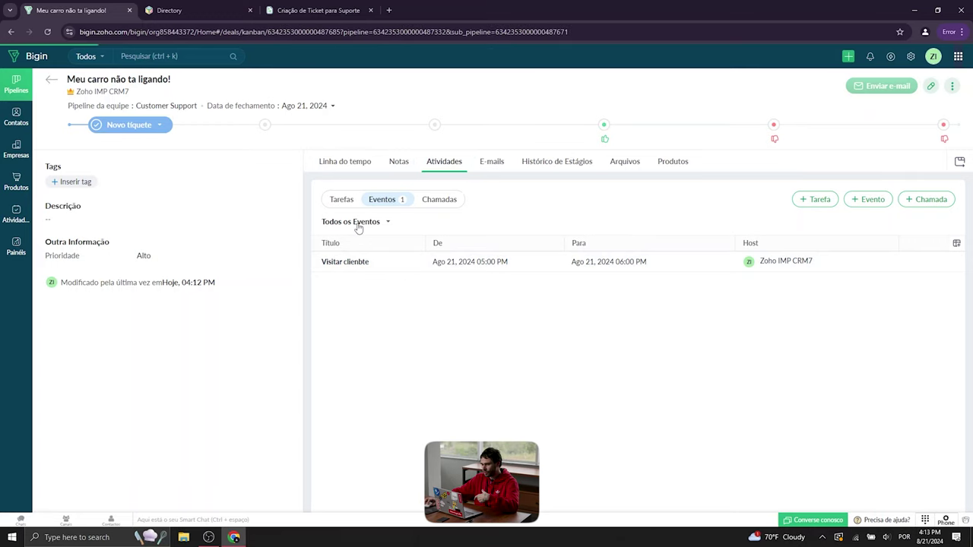
pyautogui.moveTo(193, 163); pyautogui.dragTo(293, 182)
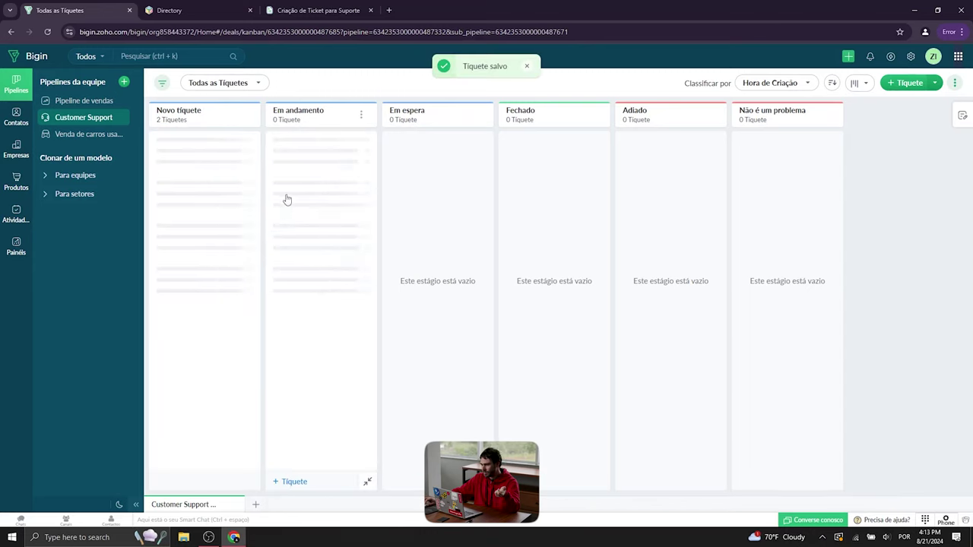
pyautogui.moveTo(302, 146); pyautogui.dragTo(524, 182)
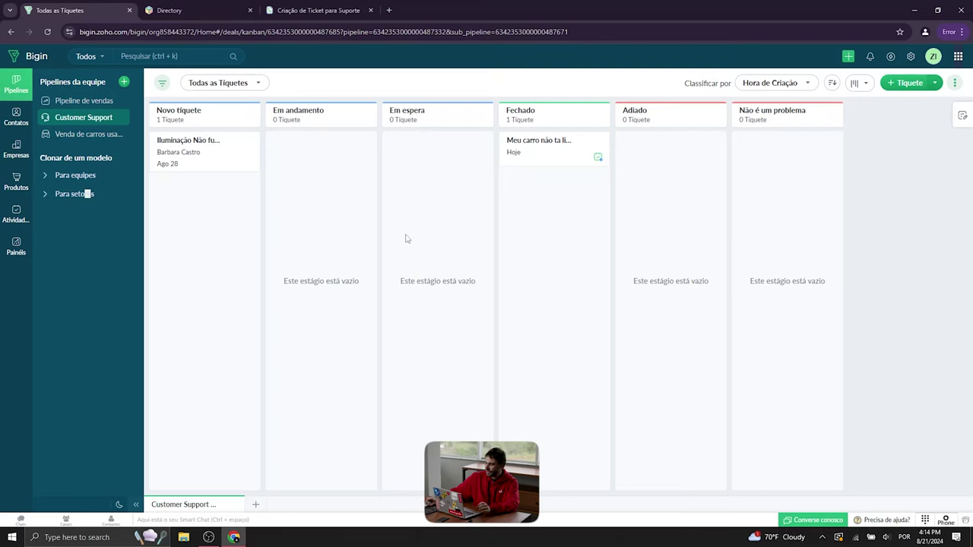
# Step: Open the workflow automation settings and dismiss the introductory workflow video
pyautogui.click(909, 57)
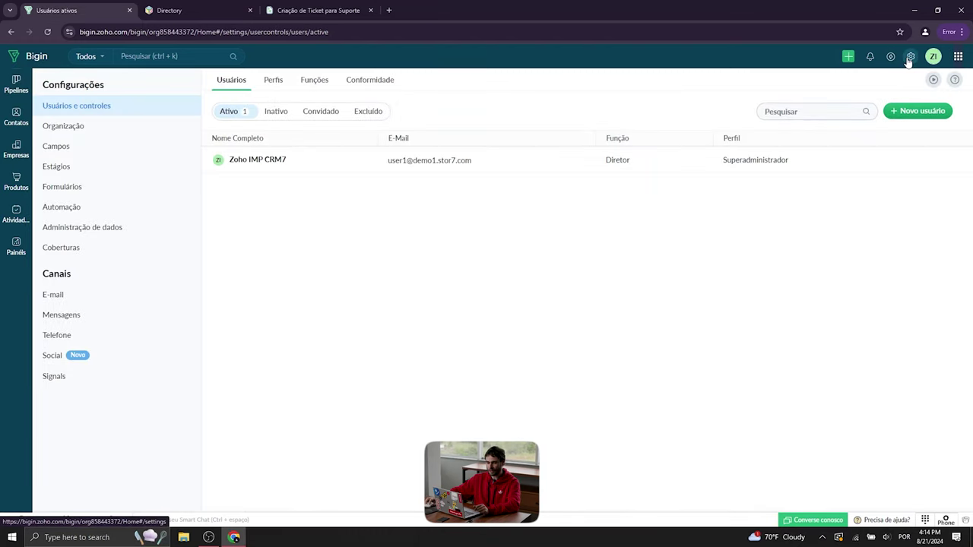
pyautogui.click(63, 188)
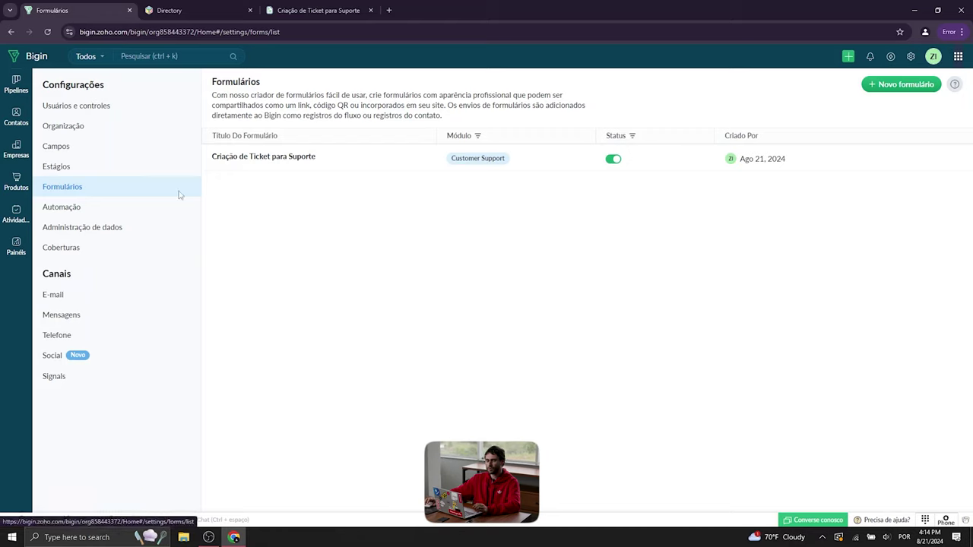
pyautogui.click(146, 209)
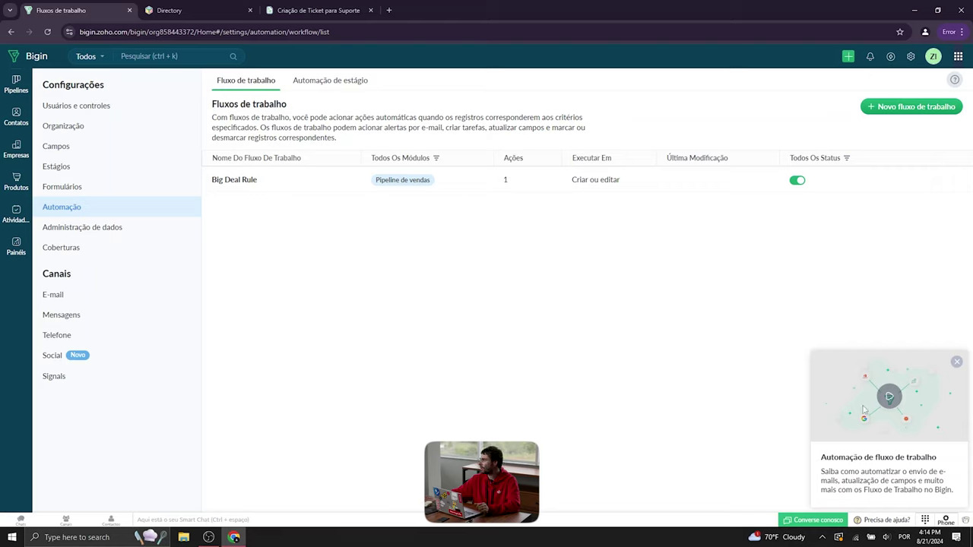
pyautogui.click(956, 362)
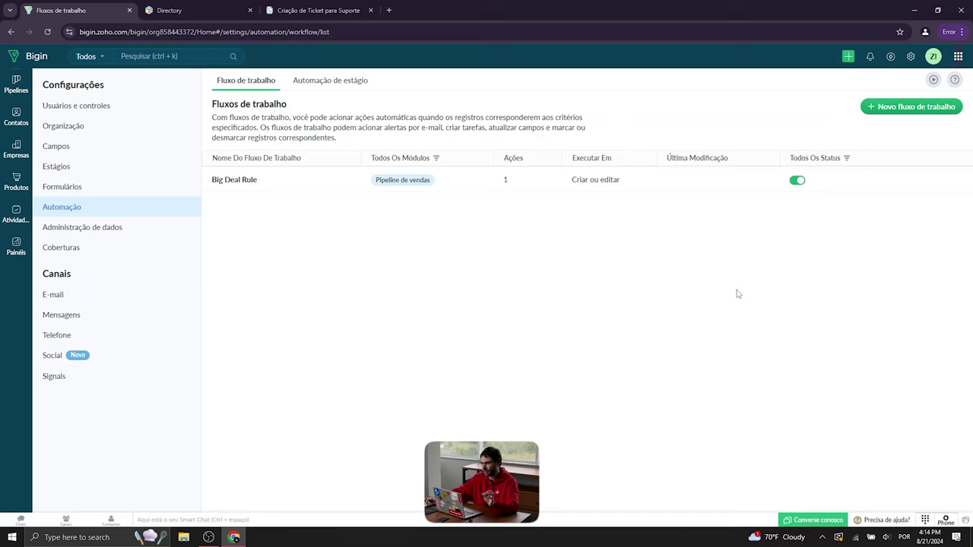
# Step: Start a new workflow and set its module to the Customer Support pipeline
pyautogui.click(913, 107)
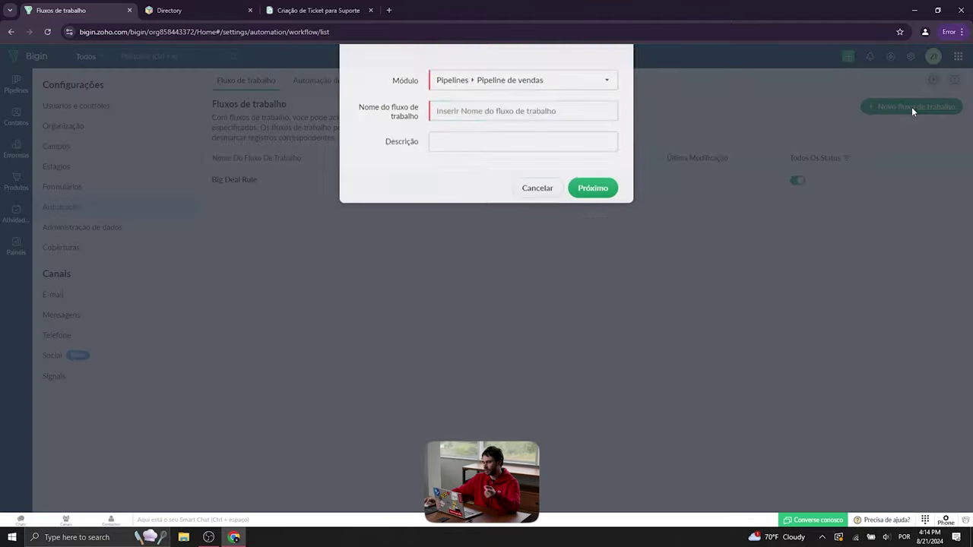
pyautogui.click(583, 131)
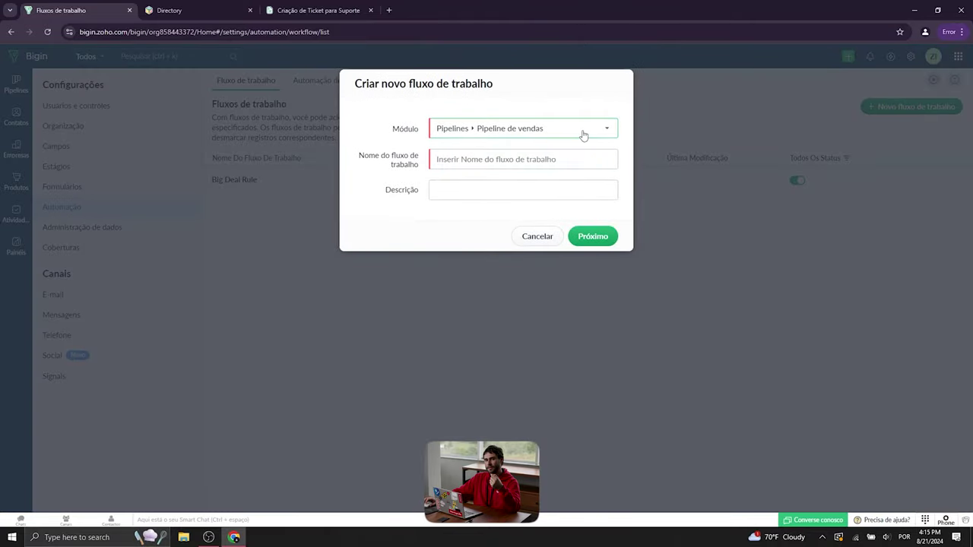
pyautogui.click(584, 128)
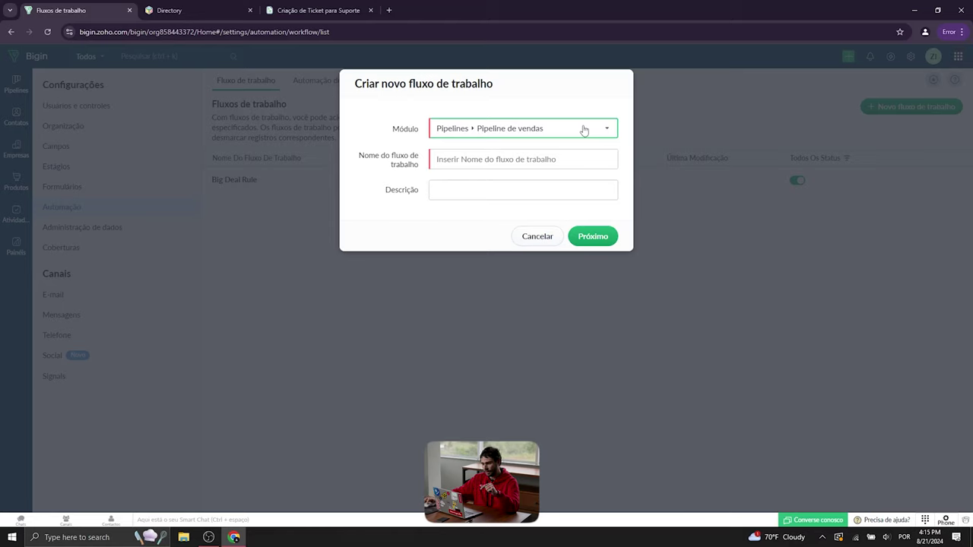
pyautogui.click(584, 131)
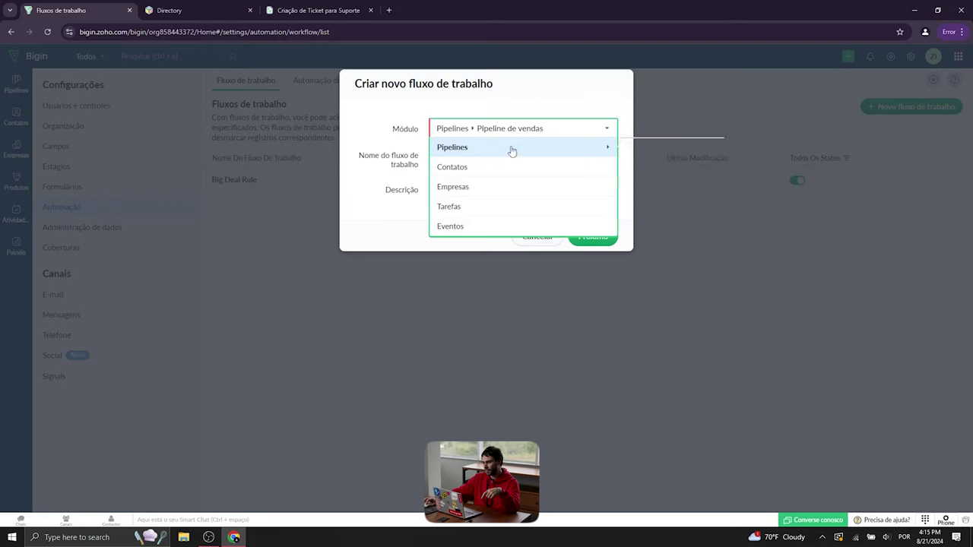
pyautogui.moveTo(535, 149)
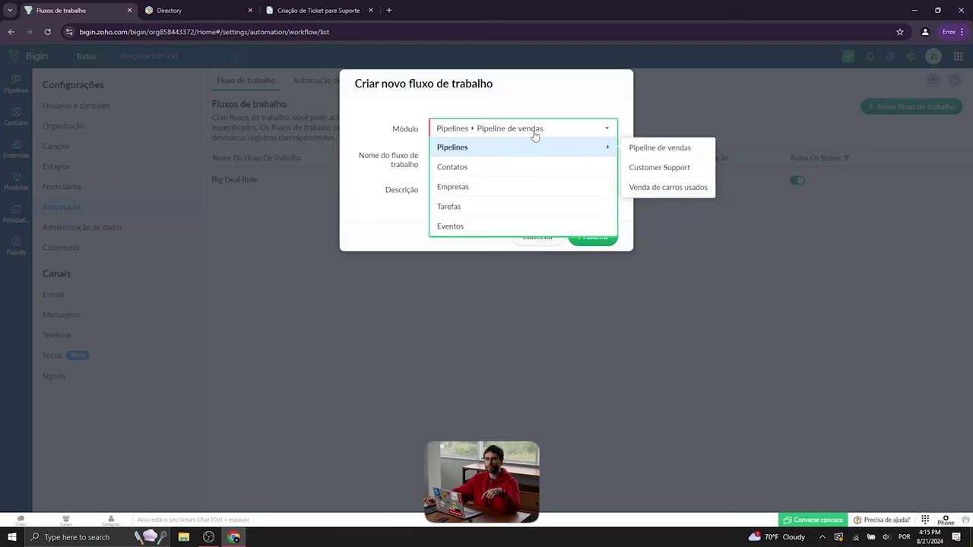
pyautogui.click(684, 167)
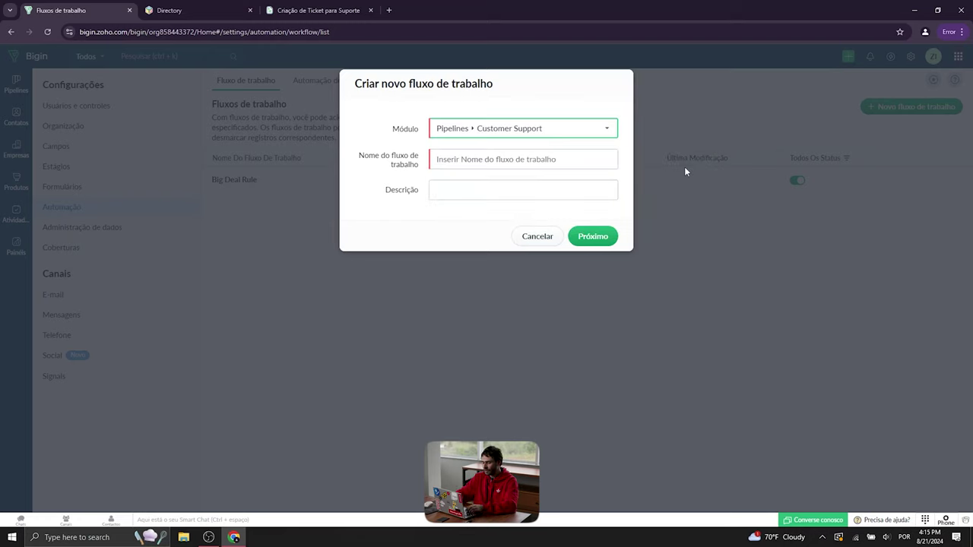
# Step: Name the workflow "Enviar email para cliente após finalização", leave the description empty and continue to its trigger setup
pyautogui.click(531, 160)
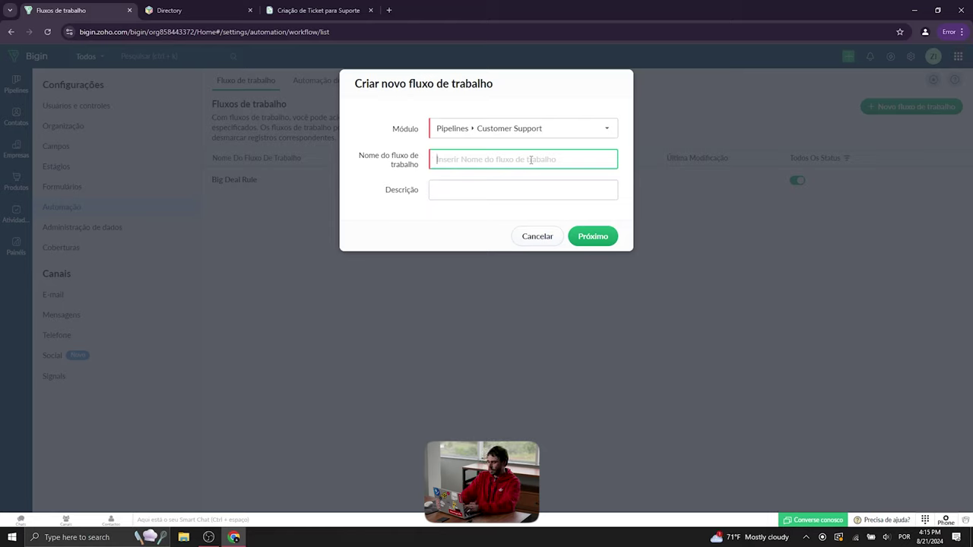
pyautogui.write('Enviar ema')
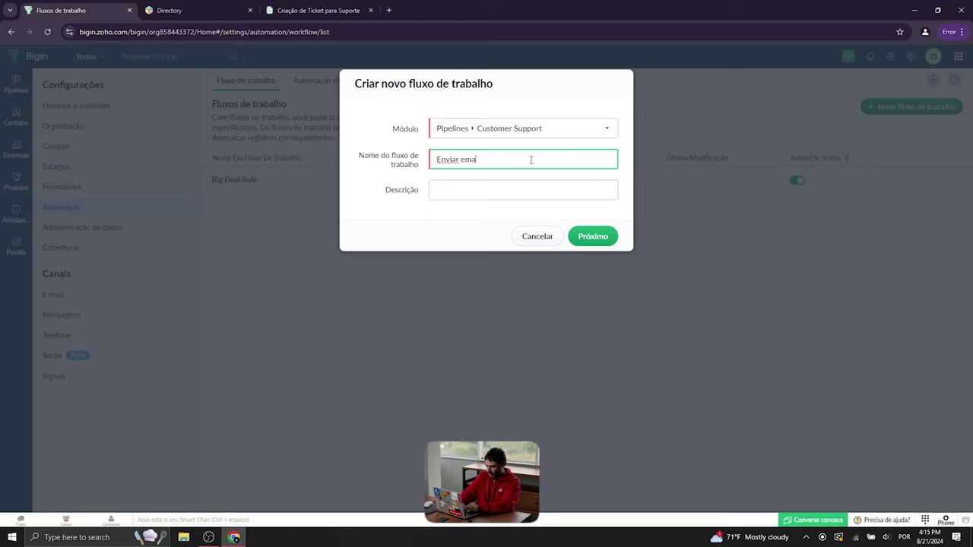
pyautogui.write('il para cliente ag')
pyautogui.write(' fa')
pyautogui.press('BackSpace')
pyautogui.press('BackSpace')
pyautogui.press('BackSpace')
pyautogui.write('ós finalização d')
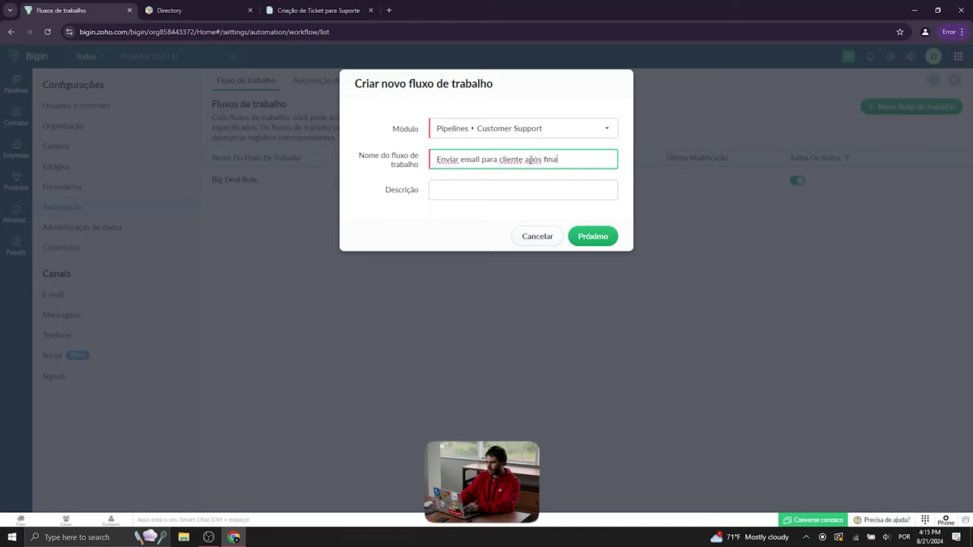
pyautogui.press('BackSpace')
pyautogui.press('BackSpace')
pyautogui.click(549, 191)
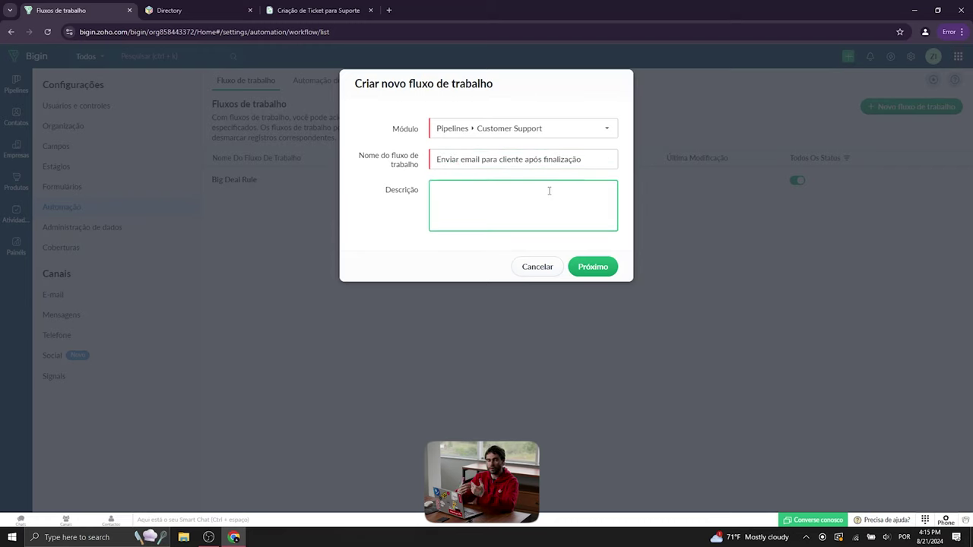
pyautogui.click(594, 267)
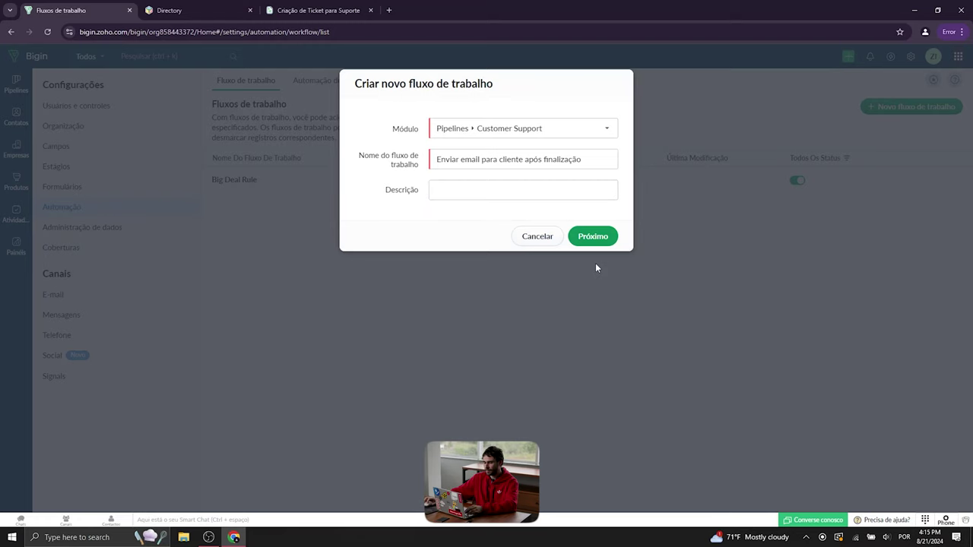
pyautogui.click(604, 236)
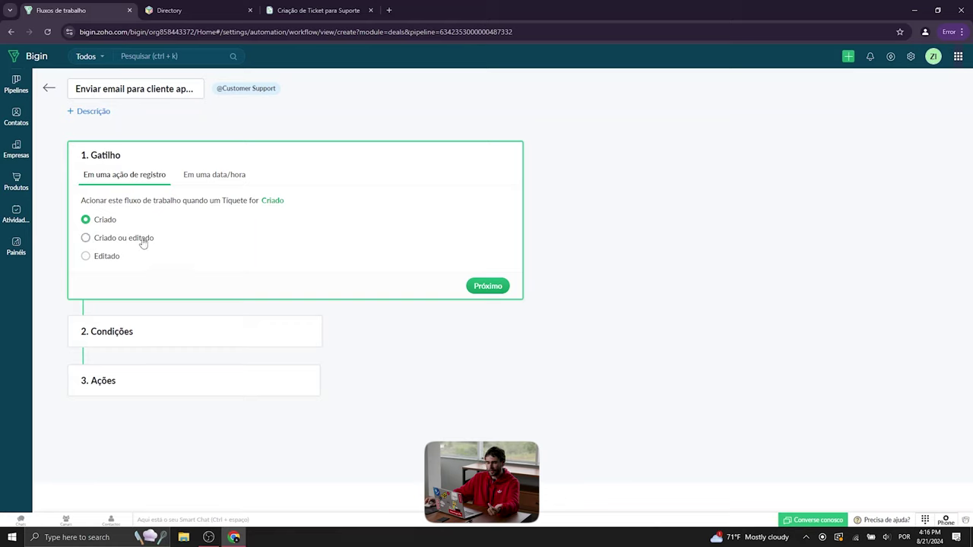
# Step: Trigger the workflow when a ticket is edited (Editado), and restrict it to tickets whose Estágio is Fechado
pyautogui.click(103, 258)
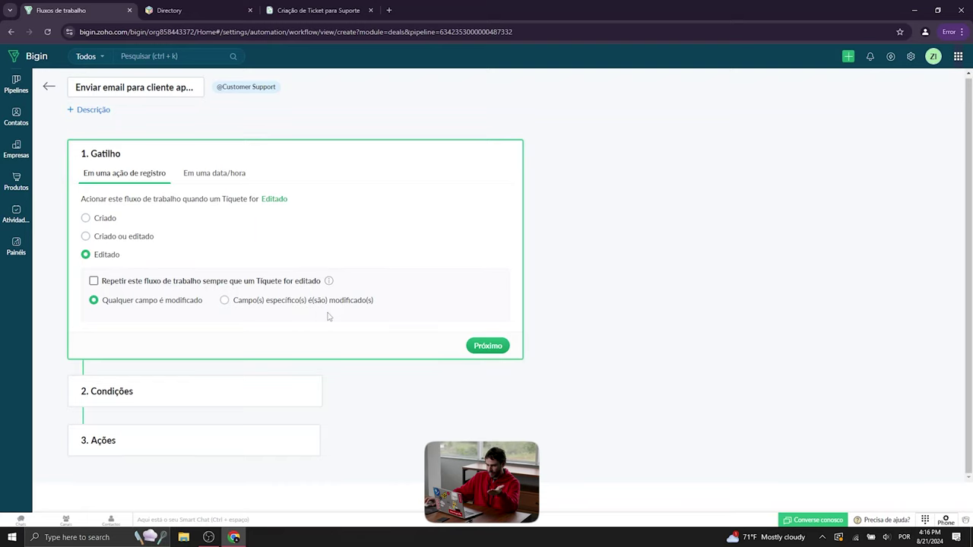
pyautogui.click(486, 347)
pyautogui.click(160, 285)
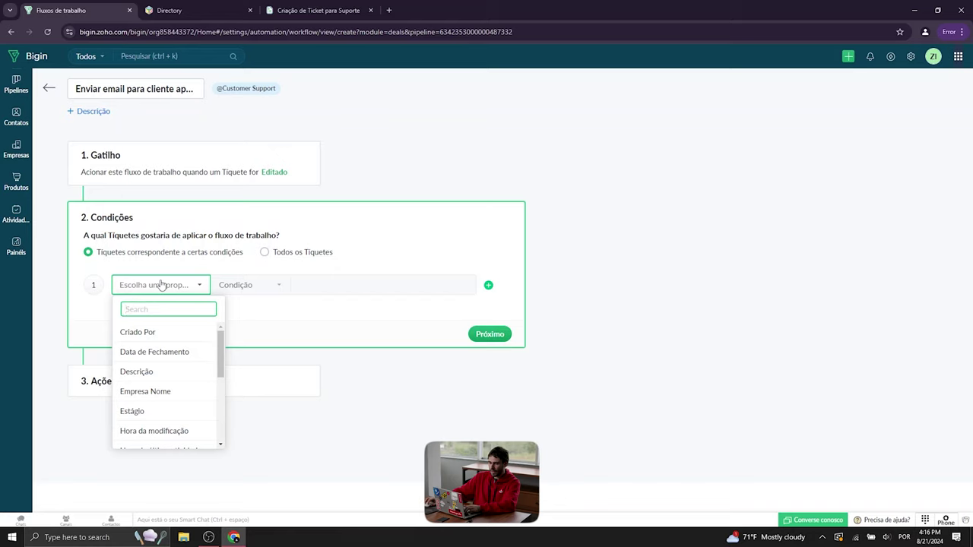
pyautogui.click(151, 411)
pyautogui.click(237, 284)
pyautogui.click(348, 284)
pyautogui.write('fe')
pyautogui.click(344, 304)
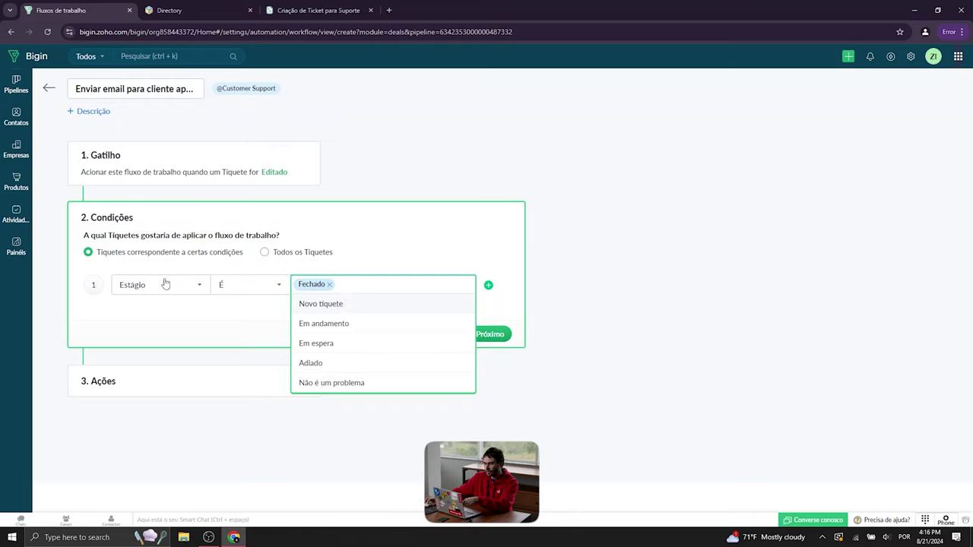
pyautogui.click(471, 254)
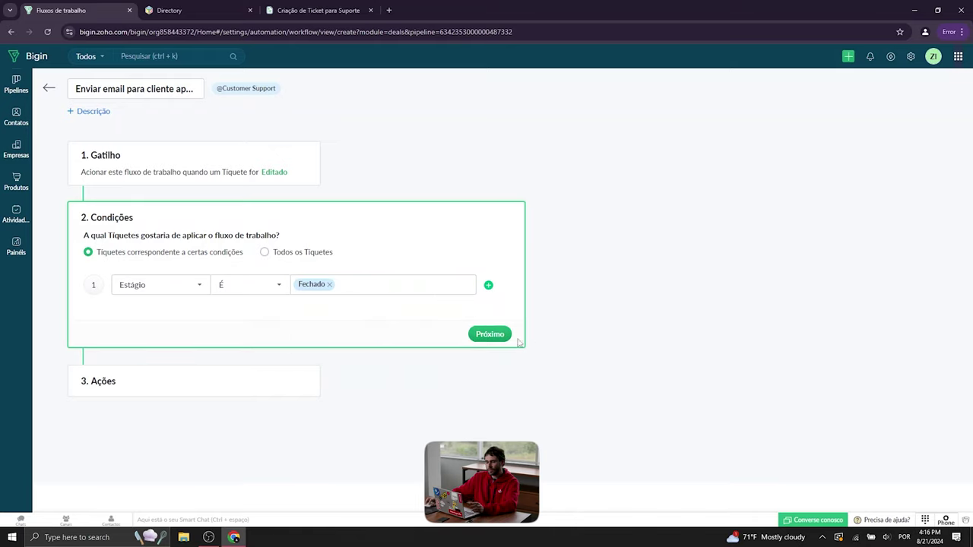
pyautogui.click(490, 334)
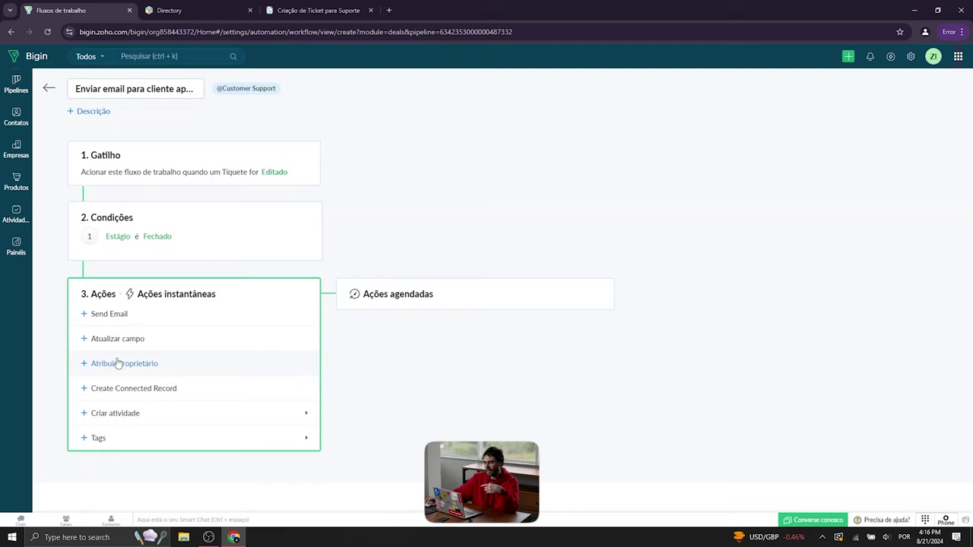
# Step: Add an instant Send Email action to the workflow and name the email notification "Envio de email"
pyautogui.moveTo(139, 421)
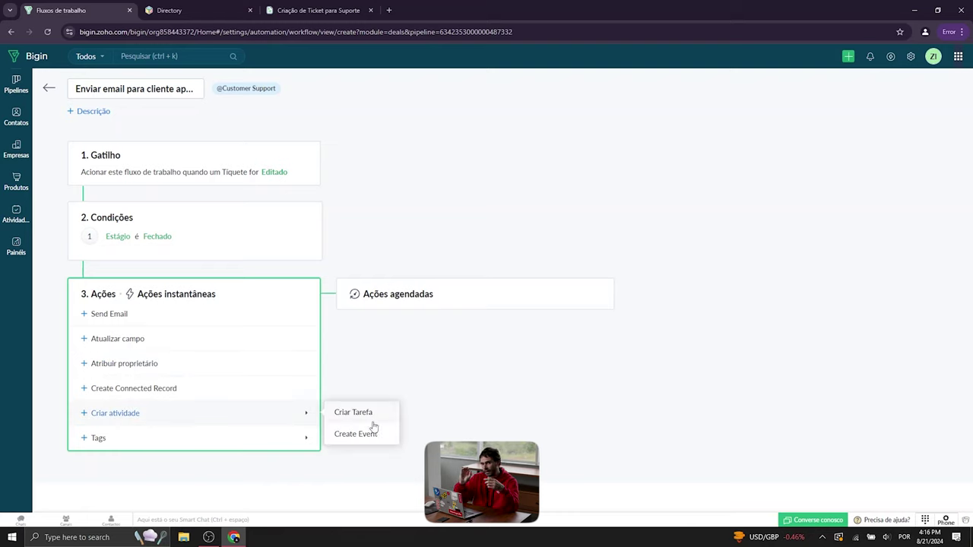
pyautogui.moveTo(268, 443)
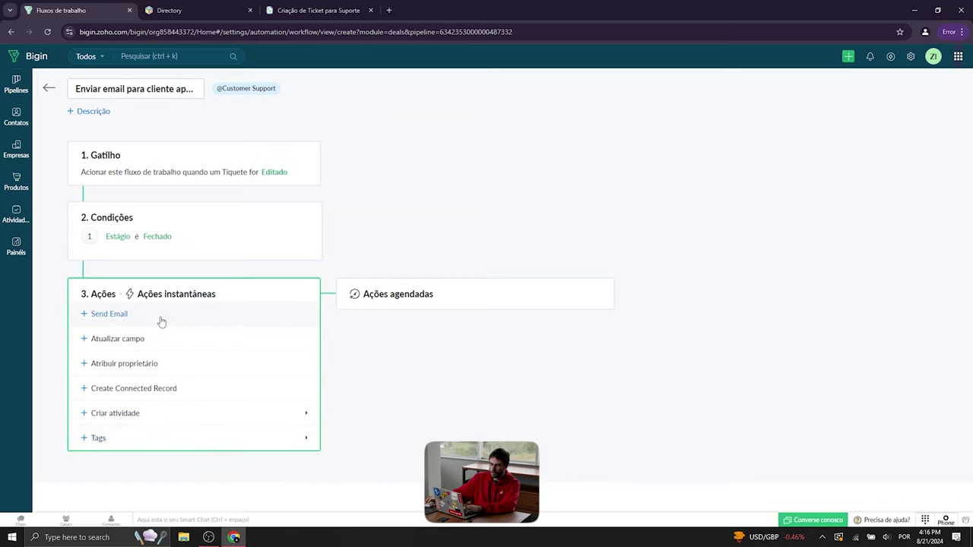
pyautogui.click(119, 314)
pyautogui.write('Envio de')
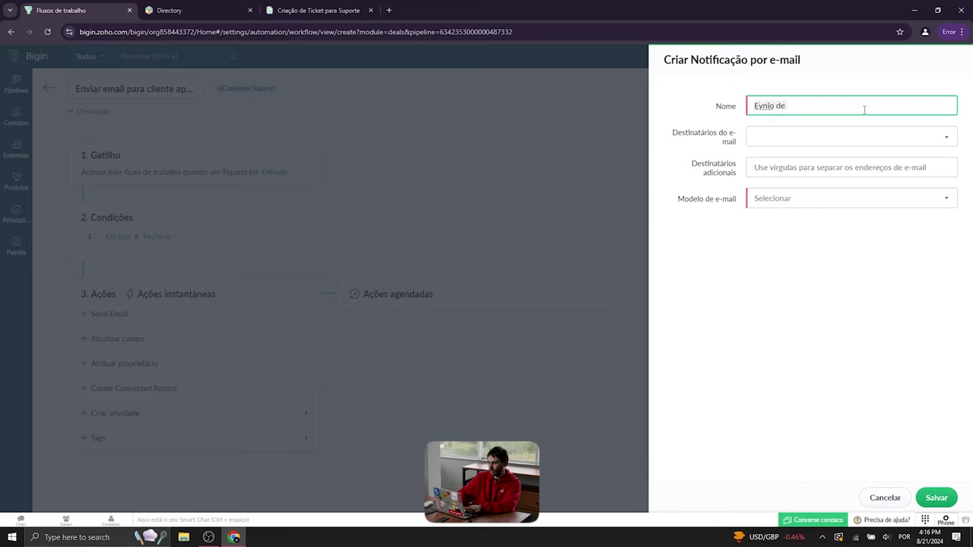
pyautogui.write('Envio de email')
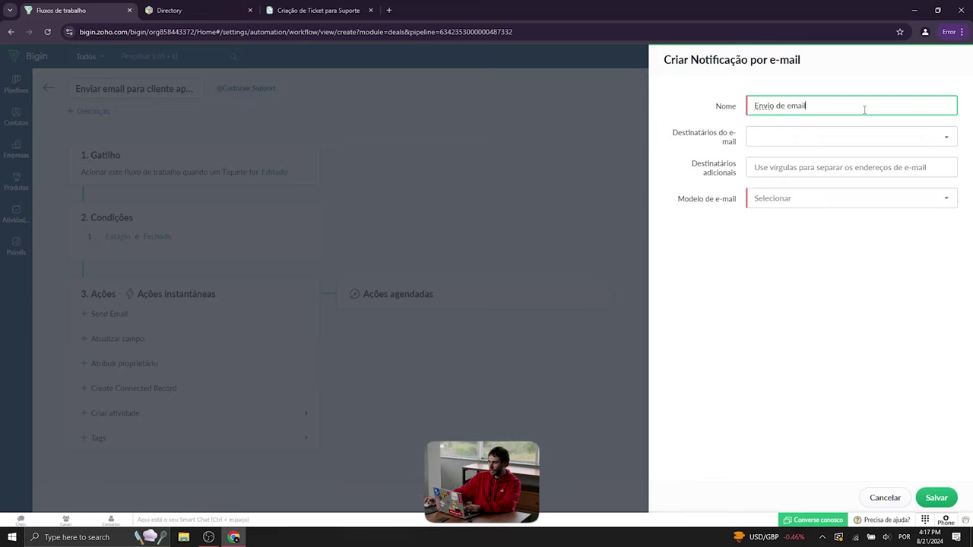
# Step: Set the notification's recipients to the contact's E-mail field and the organization user's email address
pyautogui.click(833, 137)
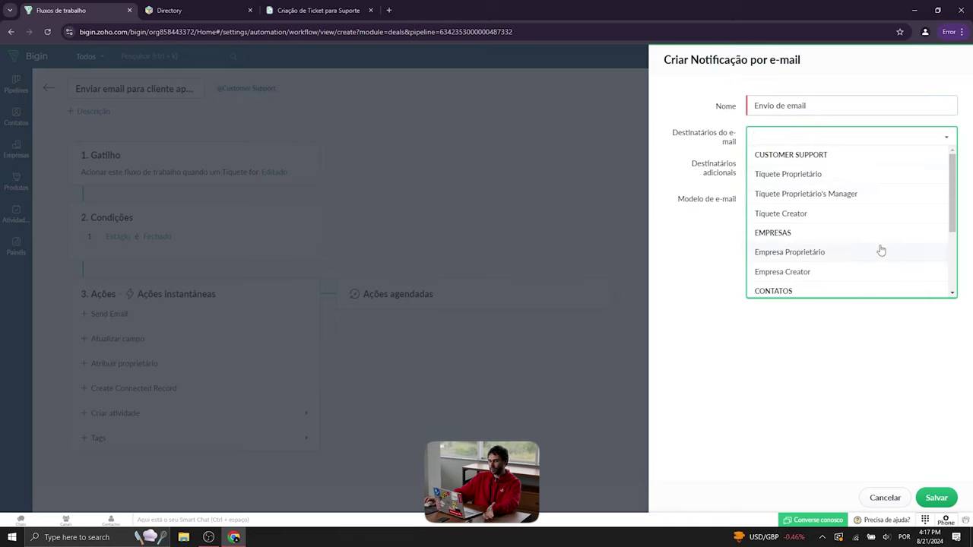
pyautogui.scroll(-2, 805, 248)
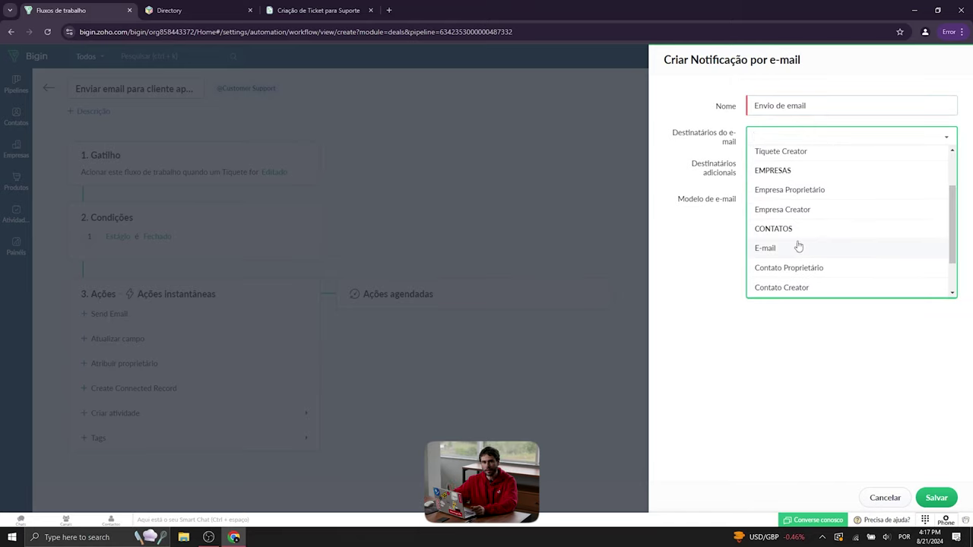
pyautogui.click(798, 247)
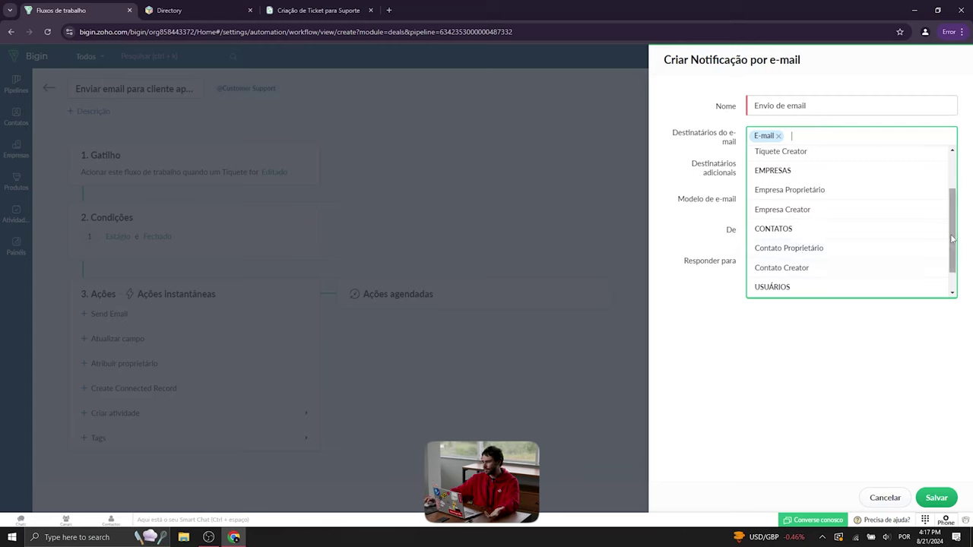
pyautogui.moveTo(954, 242); pyautogui.dragTo(957, 260)
pyautogui.click(823, 281)
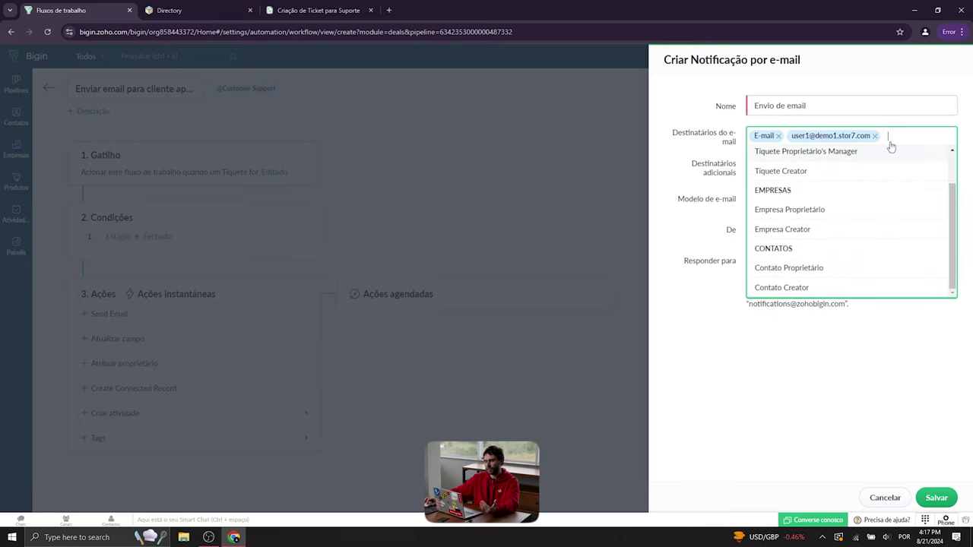
pyautogui.moveTo(953, 198); pyautogui.dragTo(952, 171)
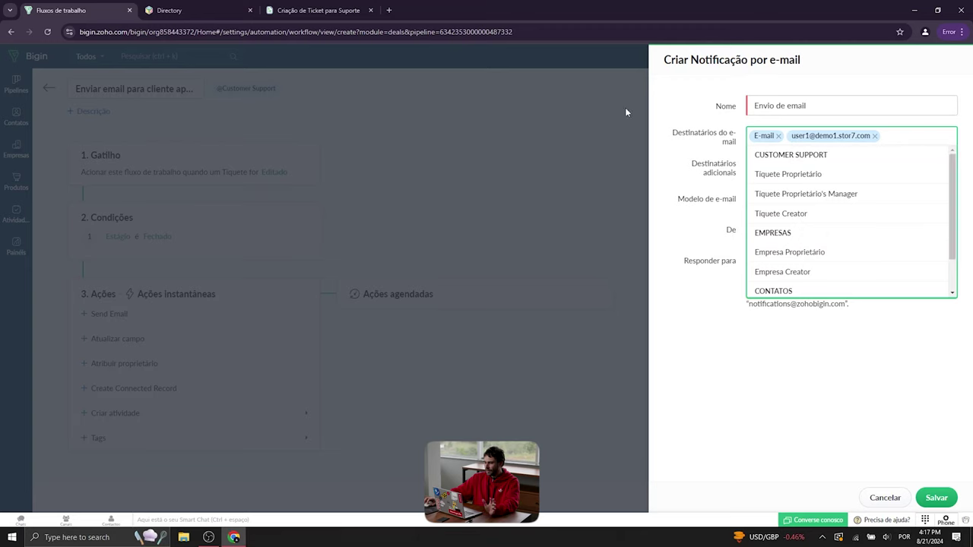
pyautogui.click(692, 152)
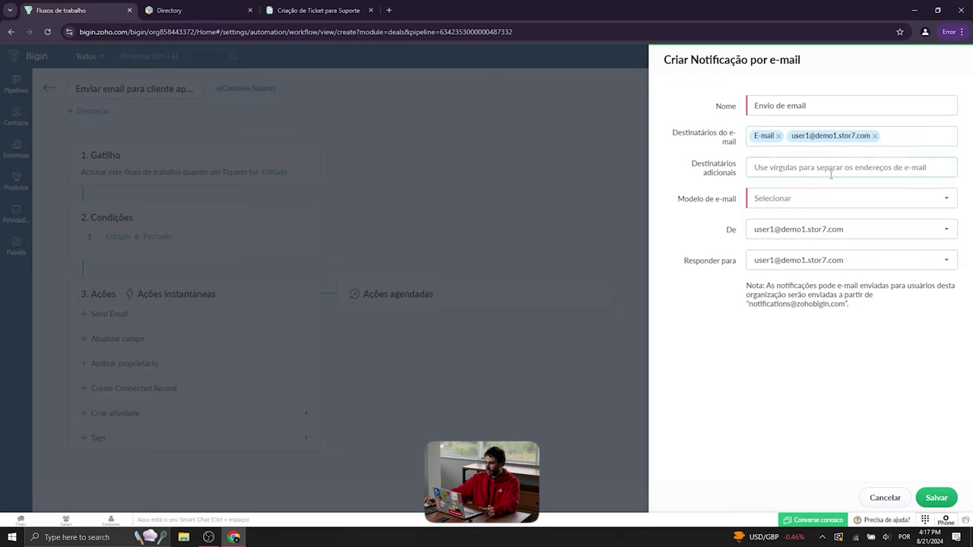
# Step: Start creating a new email template for the notification, with its module set to the Customer Support pipeline
pyautogui.click(828, 199)
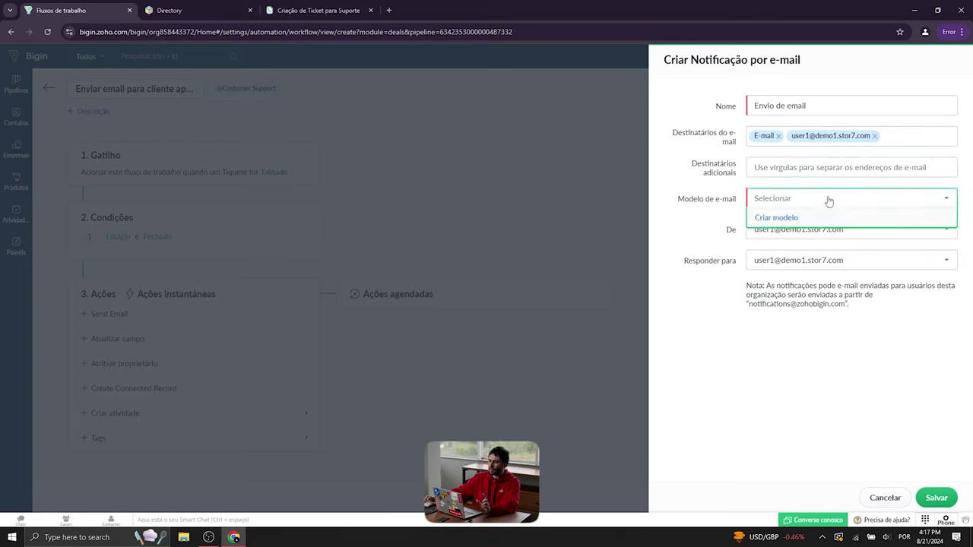
pyautogui.click(783, 221)
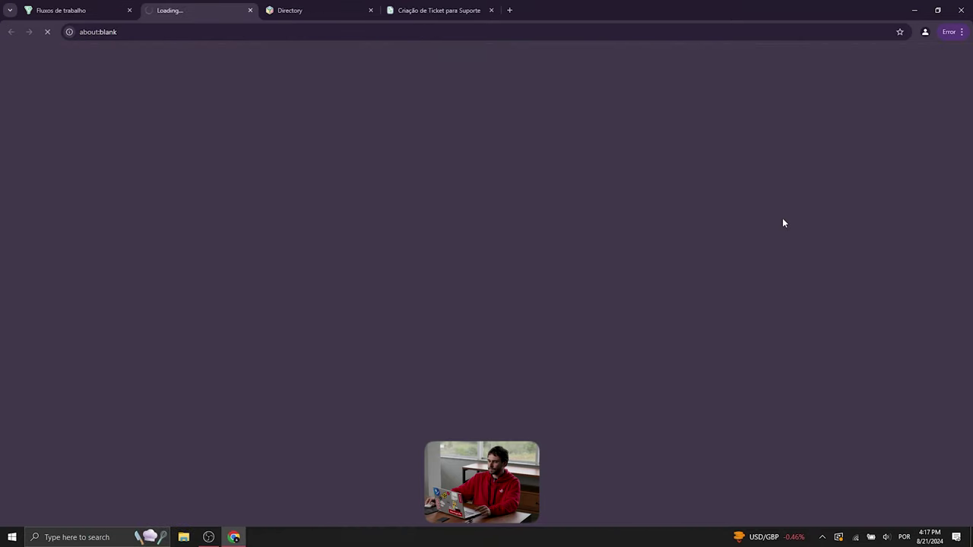
pyautogui.click(61, 10)
pyautogui.click(216, 9)
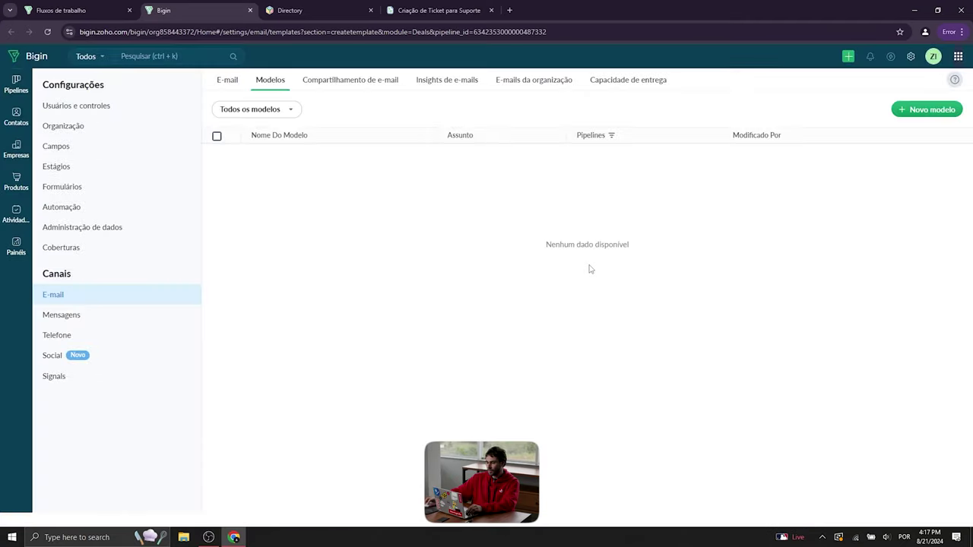
pyautogui.click(941, 111)
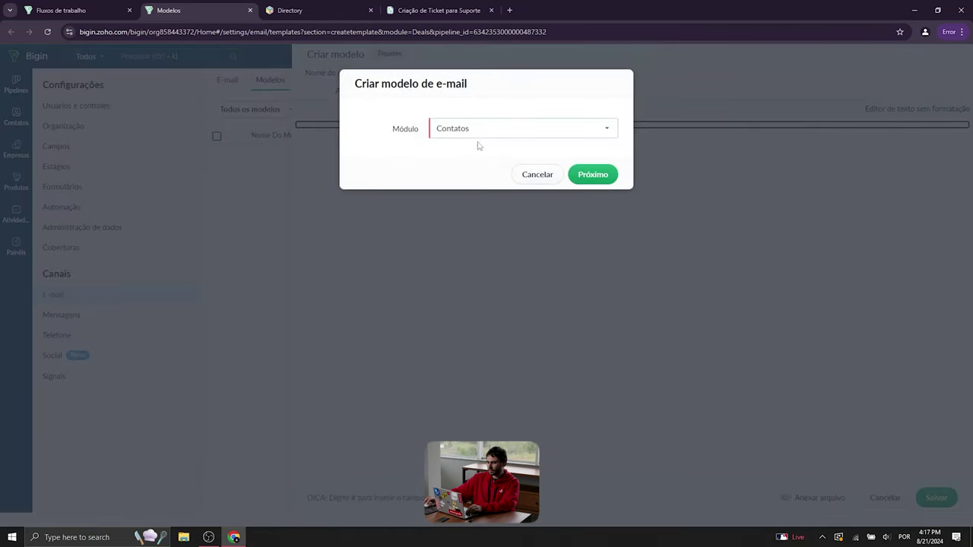
pyautogui.click(477, 135)
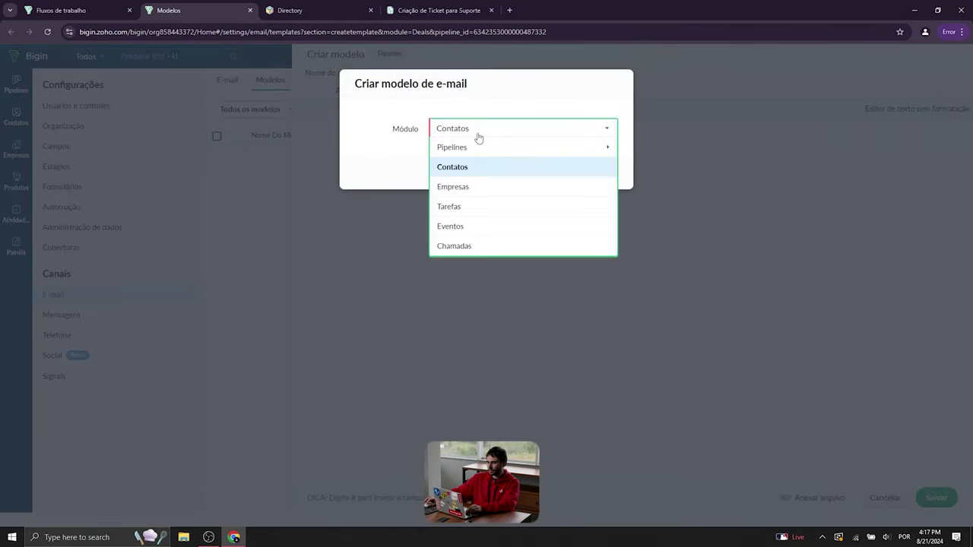
pyautogui.click(391, 163)
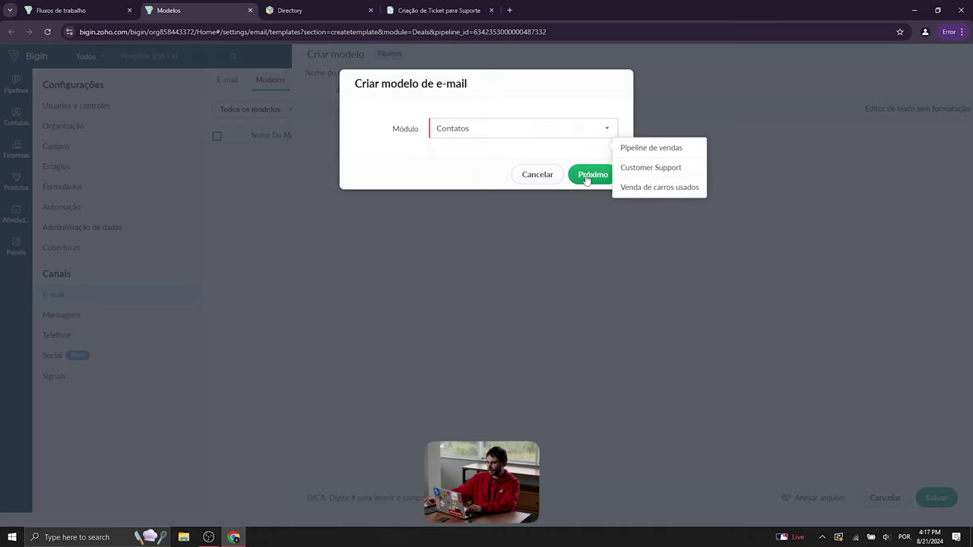
pyautogui.click(653, 171)
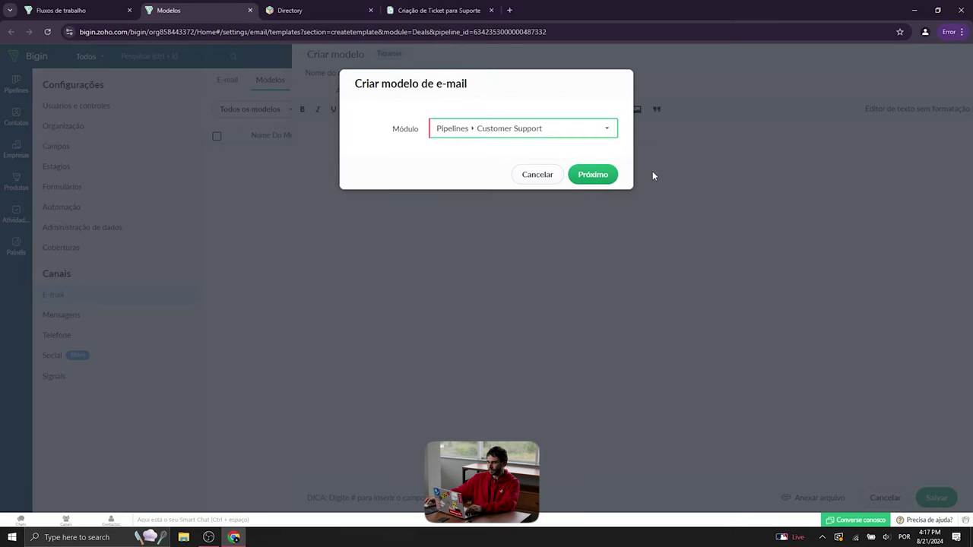
pyautogui.click(587, 174)
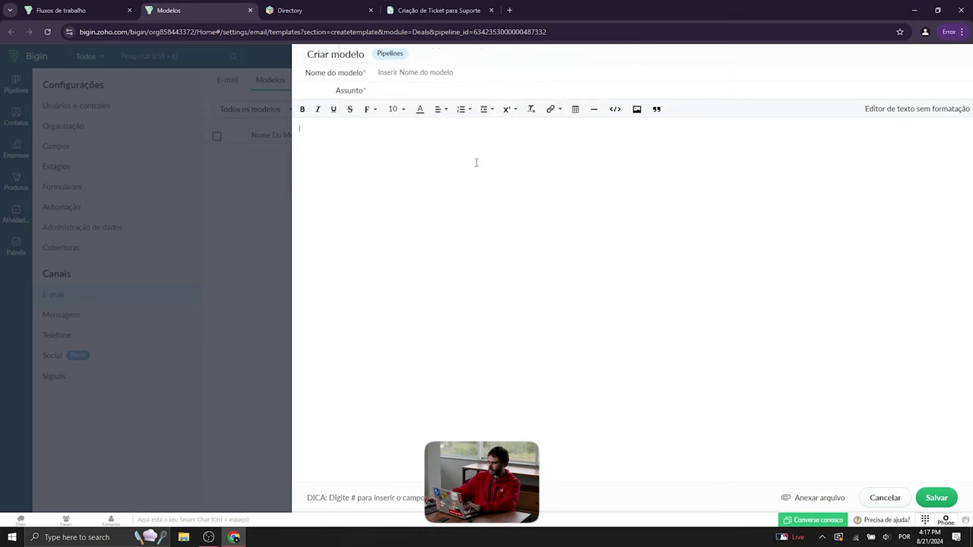
# Step: Write the template body as "Olá", "Seu ticket está finalziado." and, after a blank line, "Obrigado!", keeping the rich text editor
pyautogui.write('Olá')
pyautogui.click(909, 110)
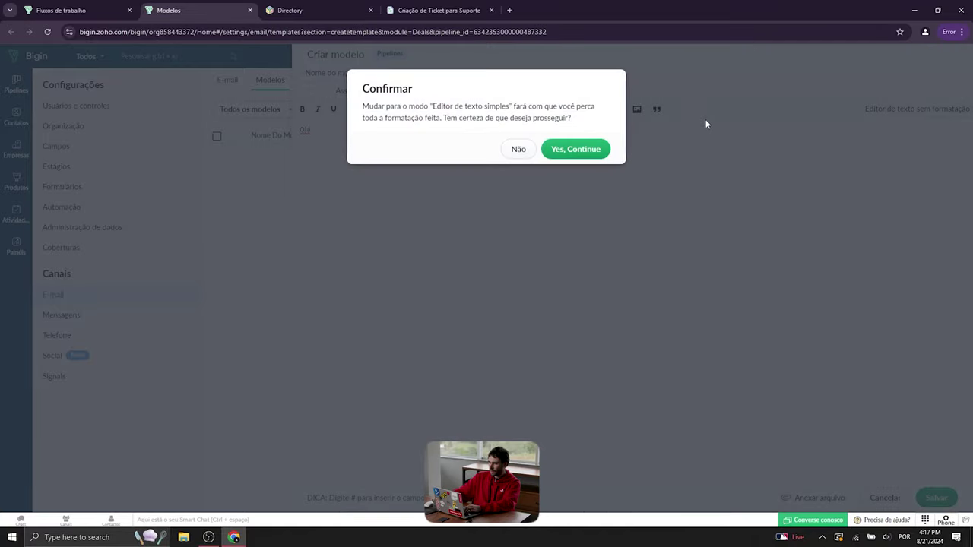
pyautogui.click(520, 151)
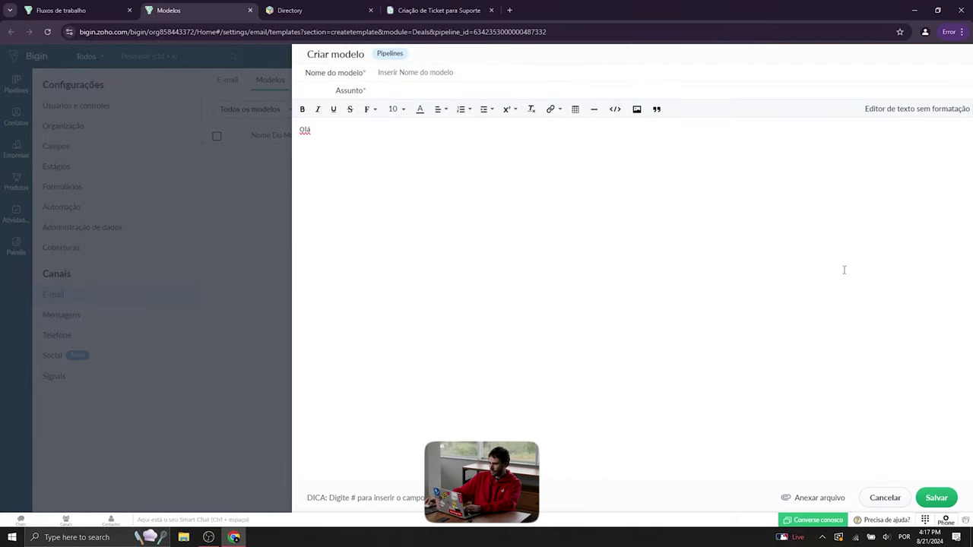
pyautogui.click(433, 75)
pyautogui.click(376, 136)
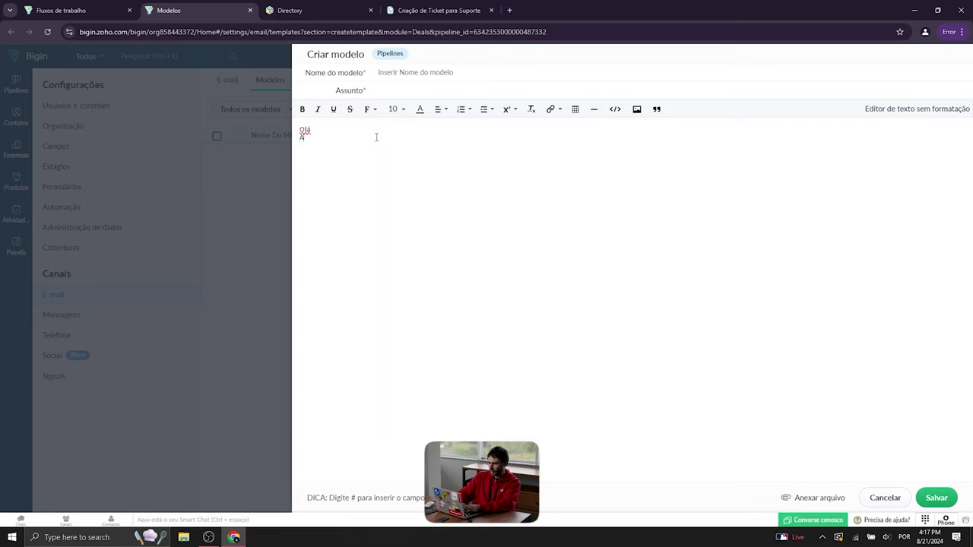
pyautogui.press('BackSpace')
pyautogui.press('BackSpace')
pyautogui.write('Seu ticket')
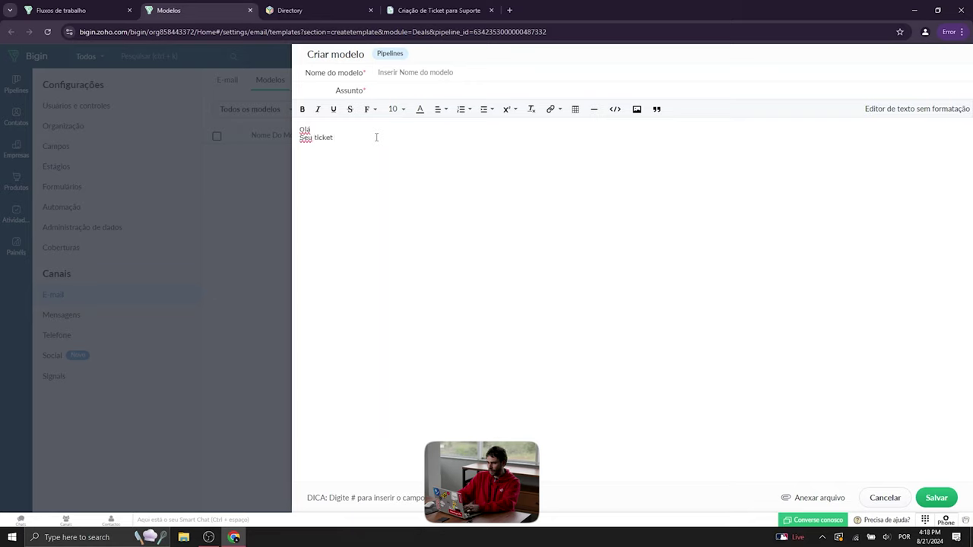
pyautogui.write(' está finalziado.')
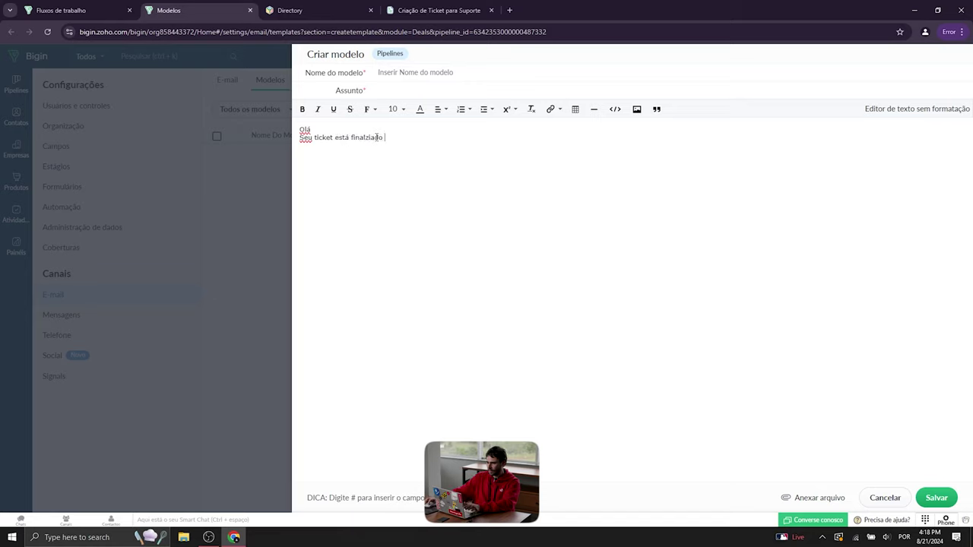
pyautogui.press('Return')
pyautogui.press('Return')
pyautogui.write('Obrigado!')
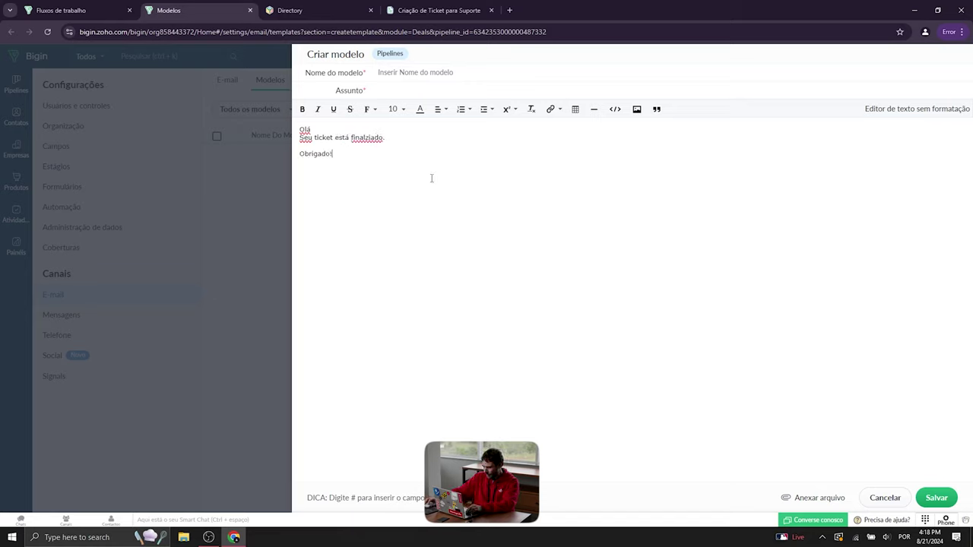
# Step: Name the template "Envio de email" and set its subject to "Ticket Finalizado."
pyautogui.click(624, 137)
pyautogui.click(452, 74)
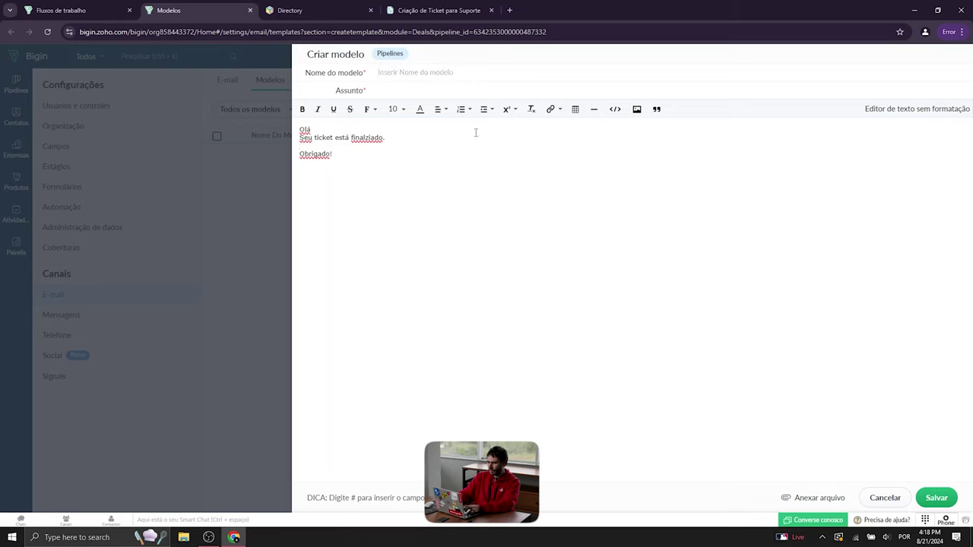
pyautogui.write('Envio de email')
pyautogui.press('Tab')
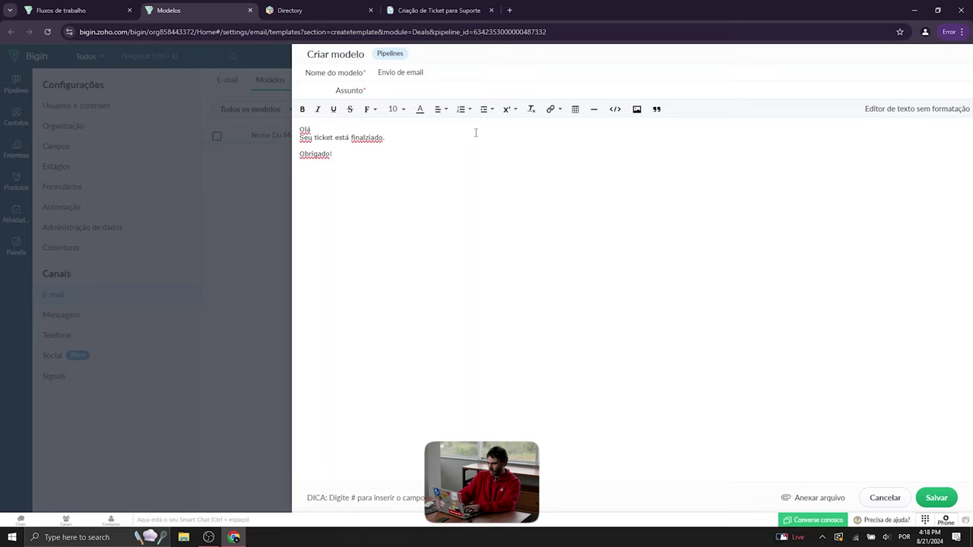
pyautogui.write('Ticket')
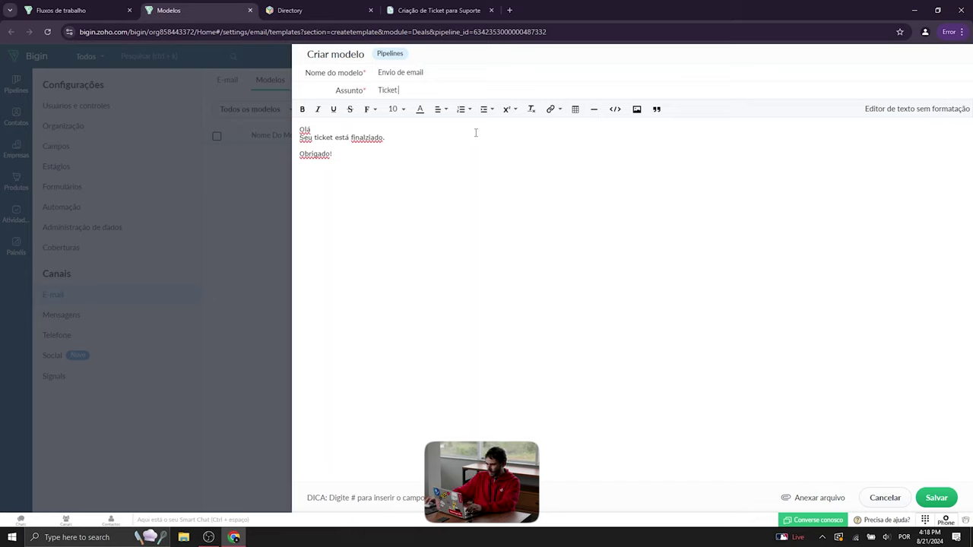
pyautogui.write(' Finalizado.')
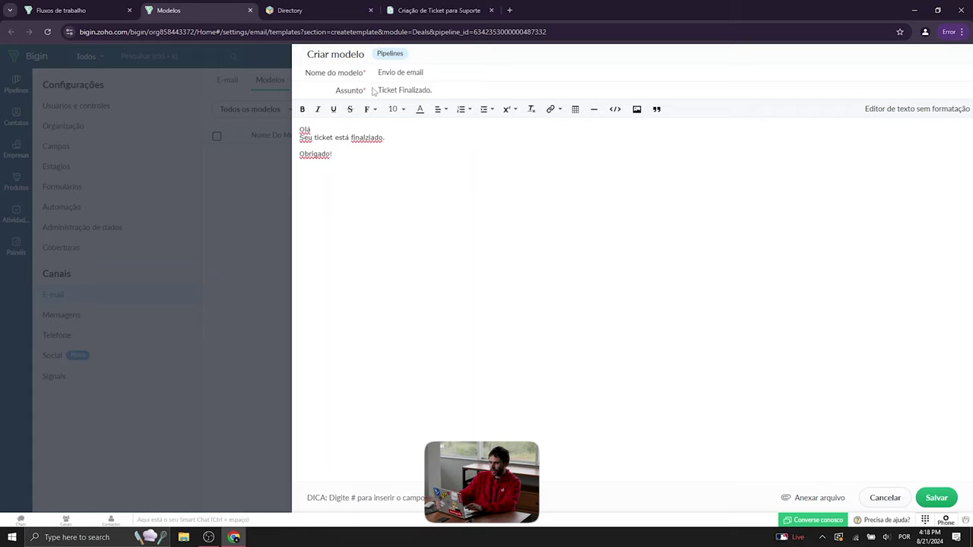
# Step: Insert the Contatos Nome merge field and a comma after "Olá", and save the template in the Modelos público de e-mail folder
pyautogui.write('#')
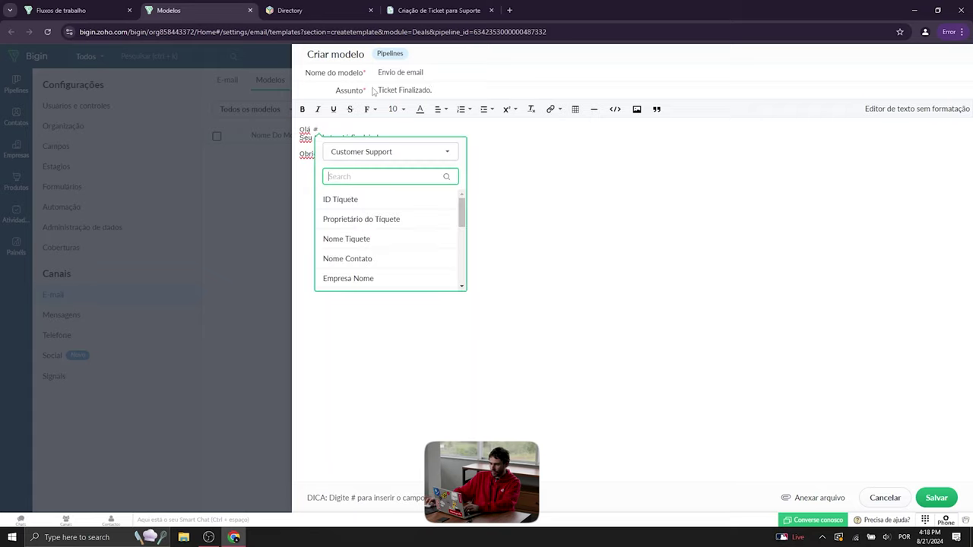
pyautogui.click(350, 152)
pyautogui.click(375, 209)
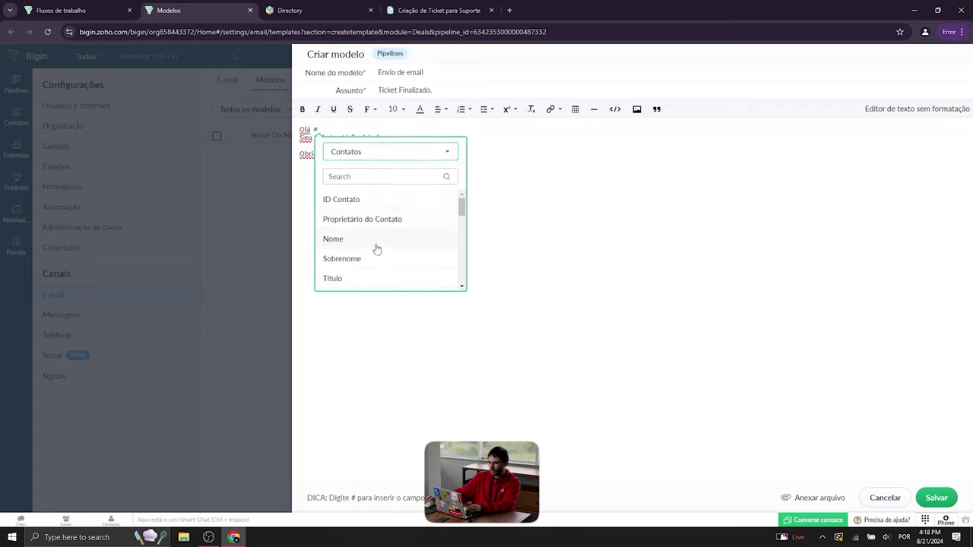
pyautogui.click(374, 242)
pyautogui.click(428, 135)
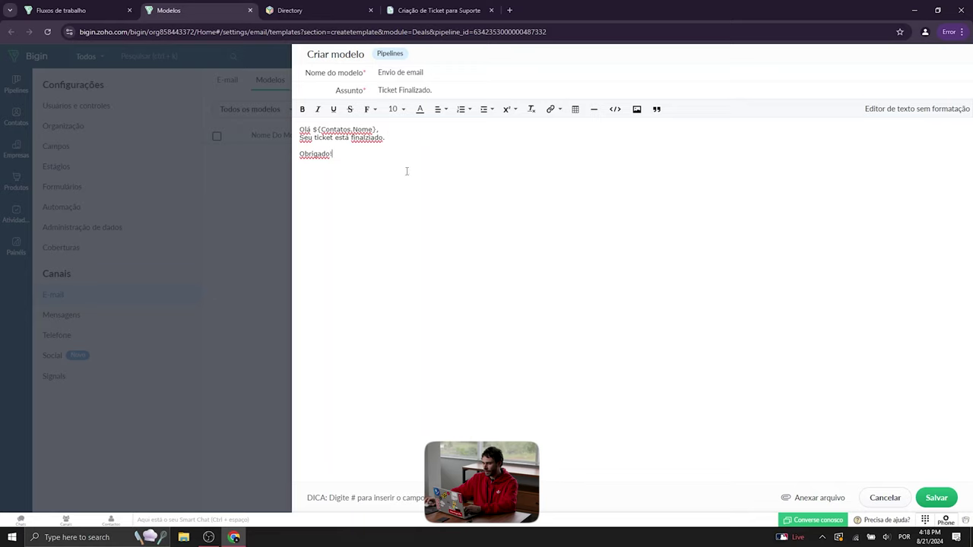
pyautogui.click(937, 498)
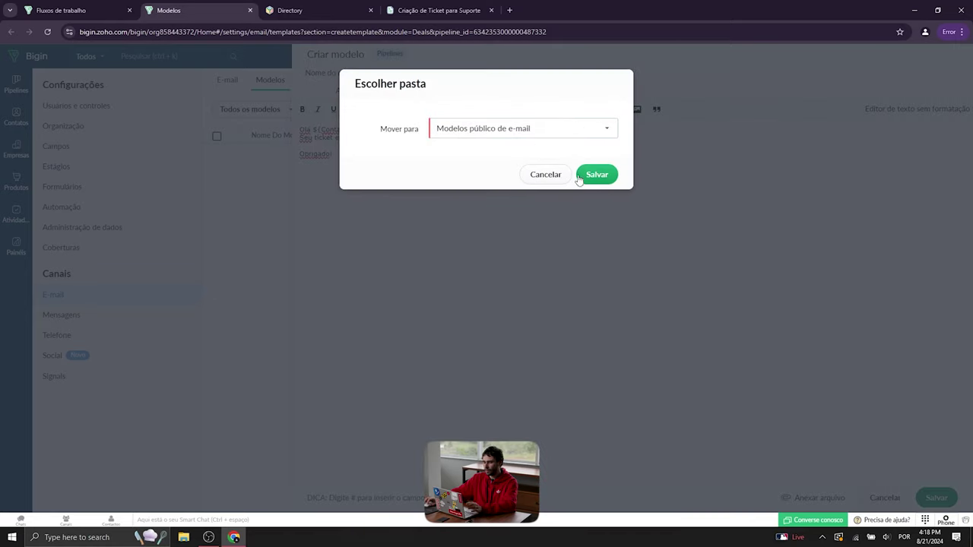
pyautogui.click(597, 176)
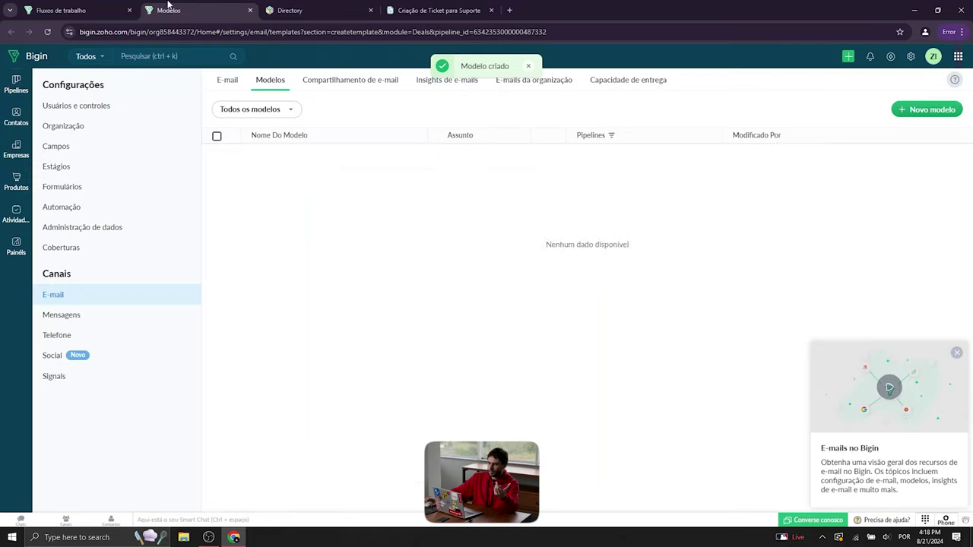
# Step: Assign the Envio de email template to the workflow's email notification, keep the account's own address as sender and reply-to, and save it
pyautogui.click(107, 11)
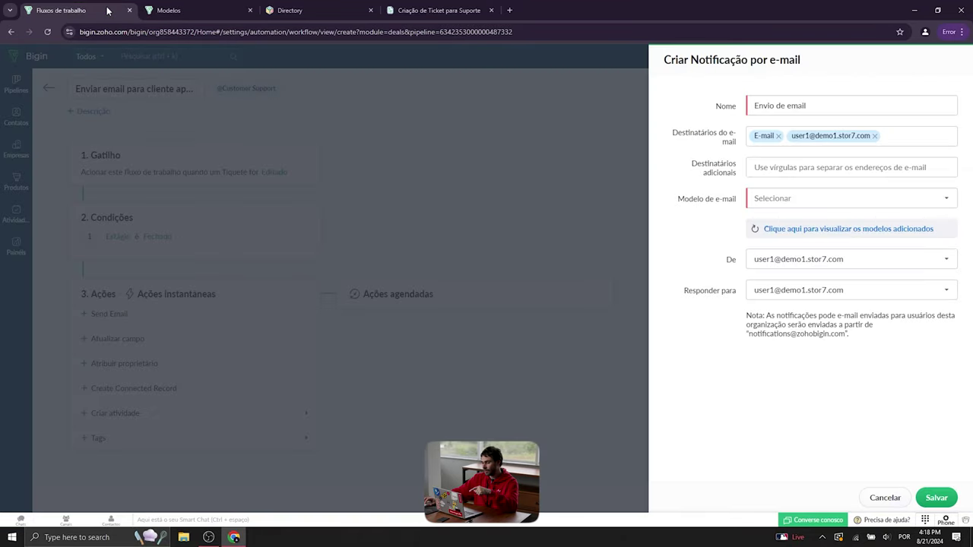
pyautogui.click(789, 236)
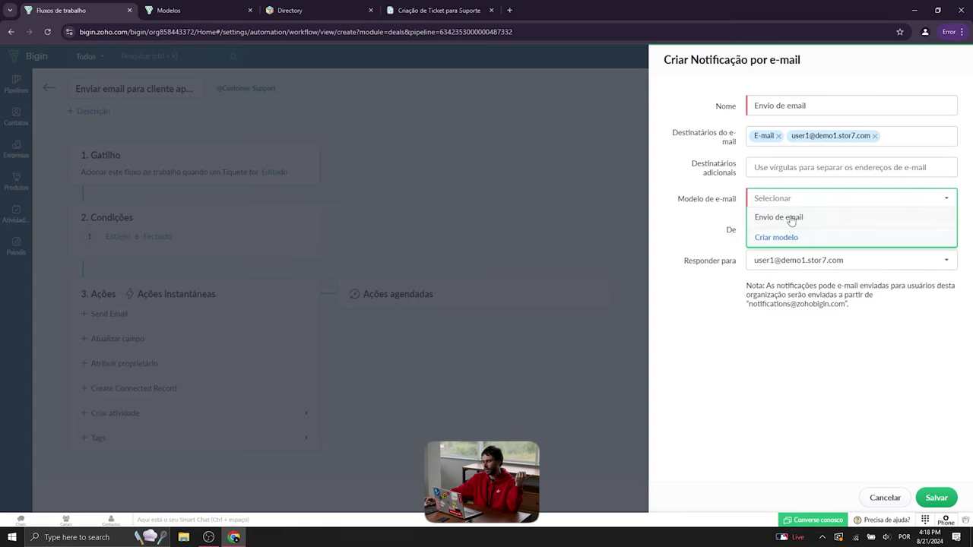
pyautogui.click(791, 219)
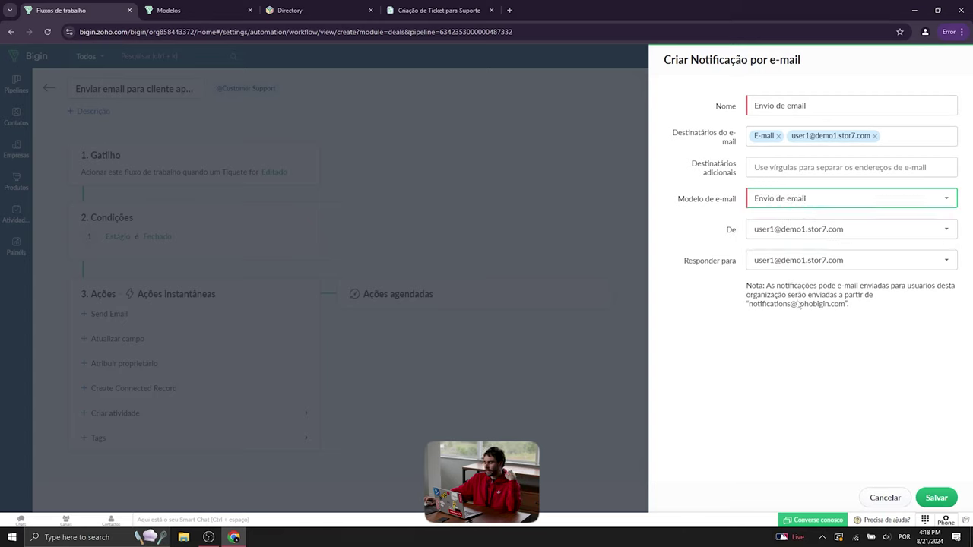
pyautogui.click(825, 234)
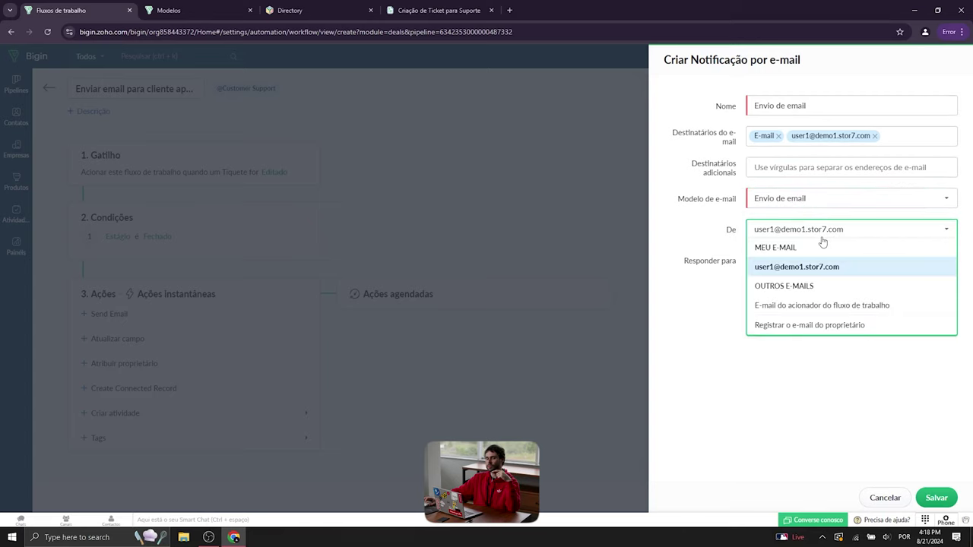
pyautogui.click(821, 266)
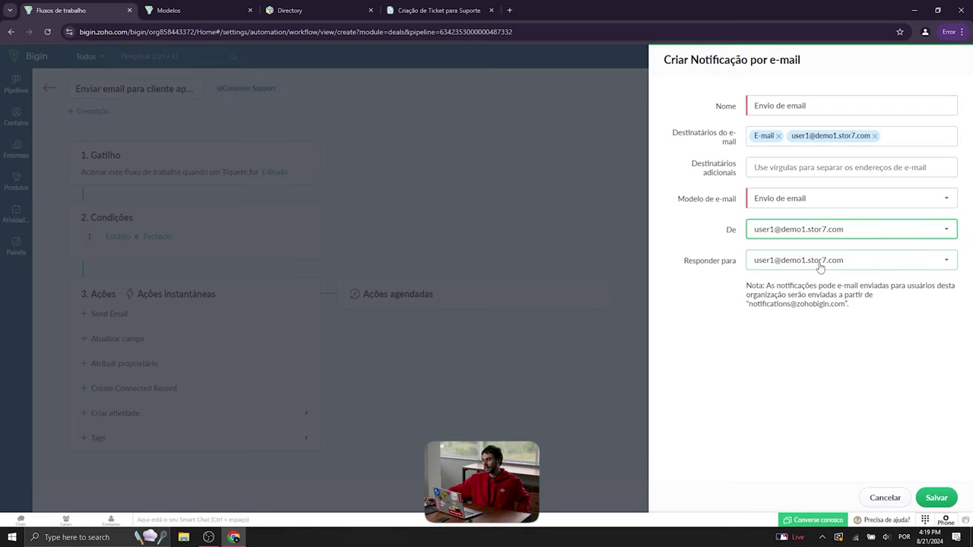
pyautogui.click(820, 266)
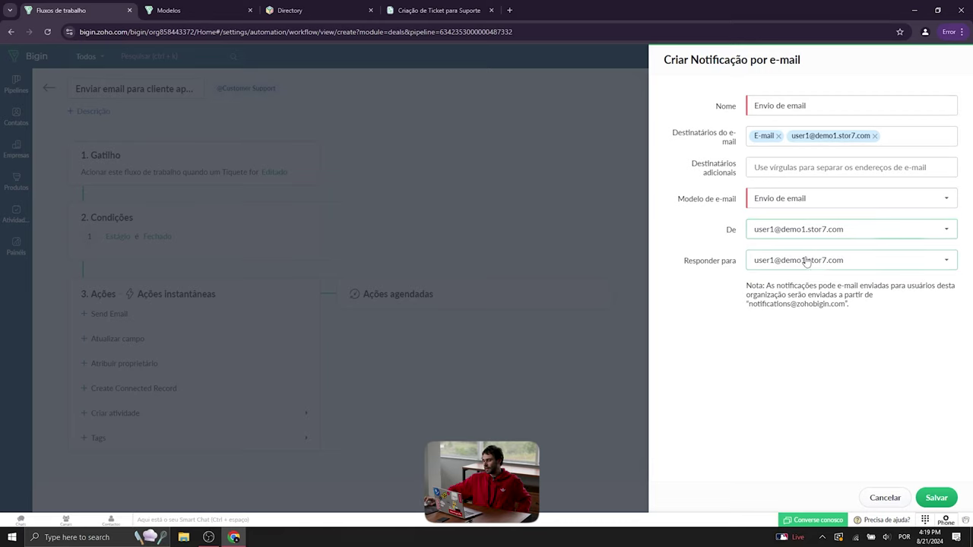
pyautogui.click(798, 296)
pyautogui.click(835, 361)
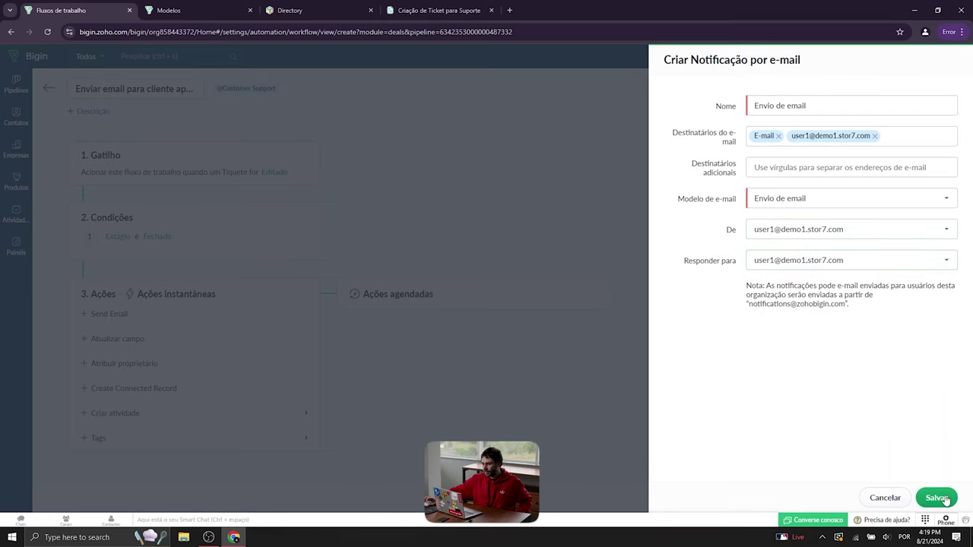
pyautogui.click(937, 498)
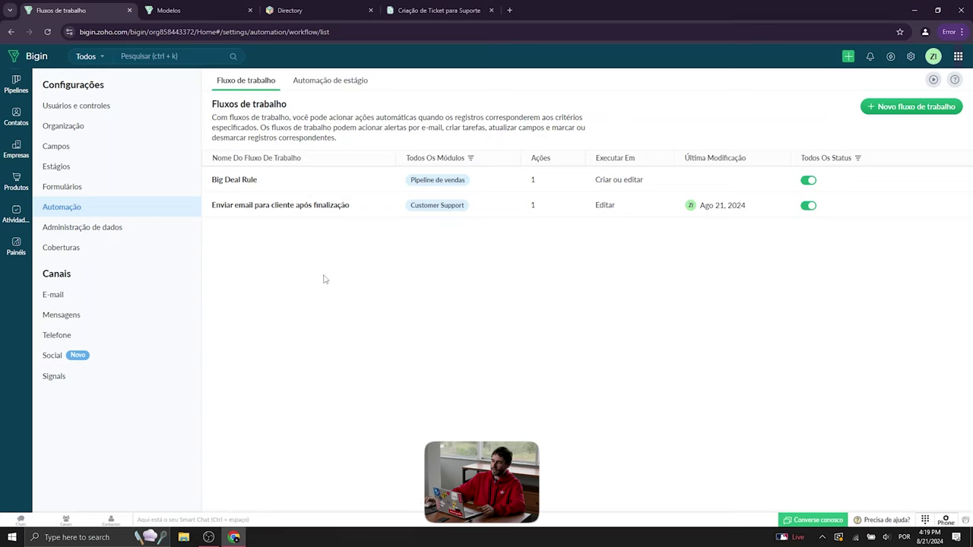
# Step: Move the Iluminação Não funciona ticket to the Fechado stage in the Customer Support pipeline and open its record
pyautogui.click(16, 84)
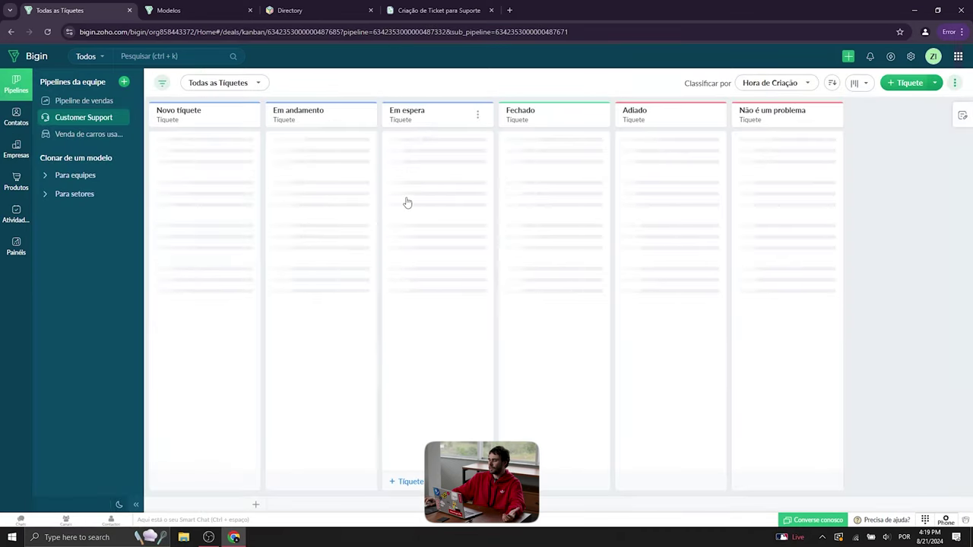
pyautogui.moveTo(246, 163); pyautogui.dragTo(562, 207)
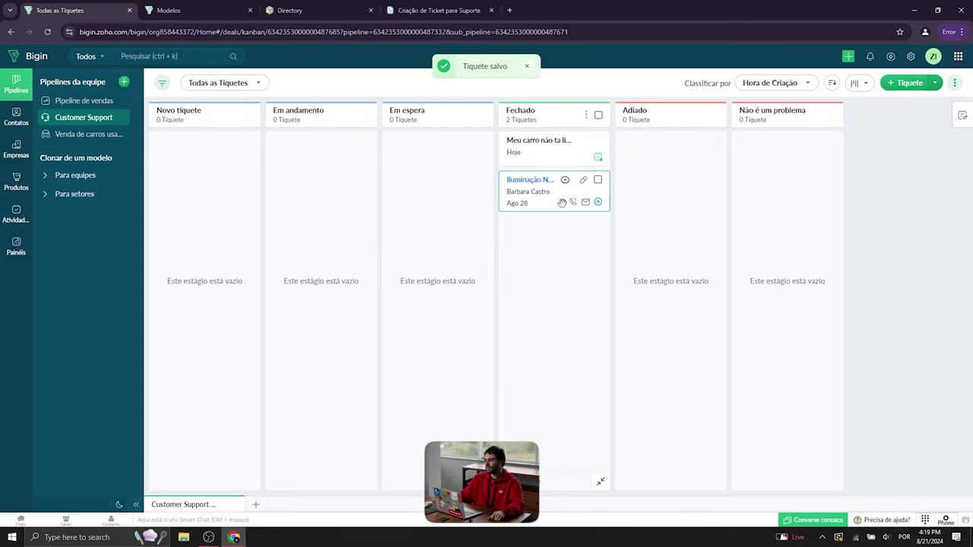
pyautogui.click(534, 182)
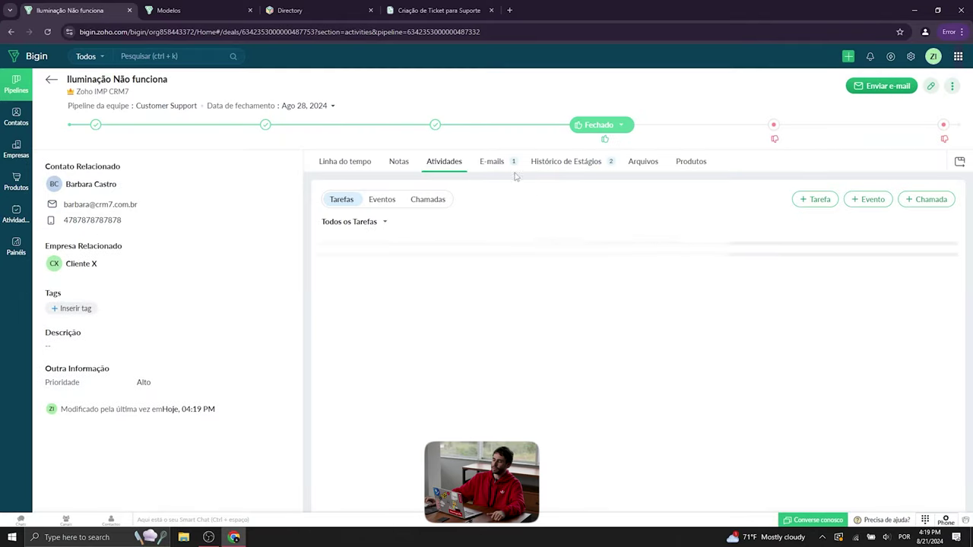
# Step: Examine the ticket's automatically sent Ticket Finalizado. email, including the merged name in its greeting, and the ticket's stage history
pyautogui.click(501, 165)
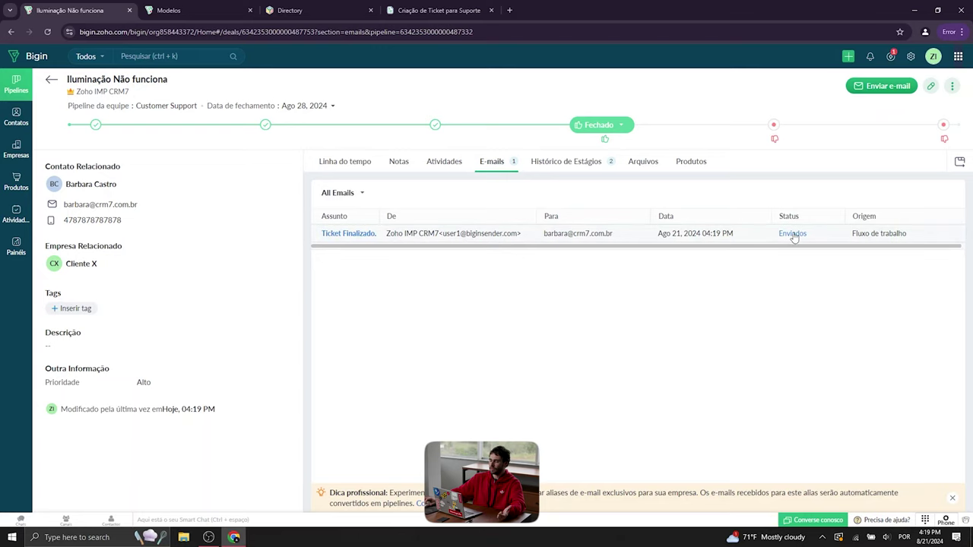
pyautogui.click(341, 237)
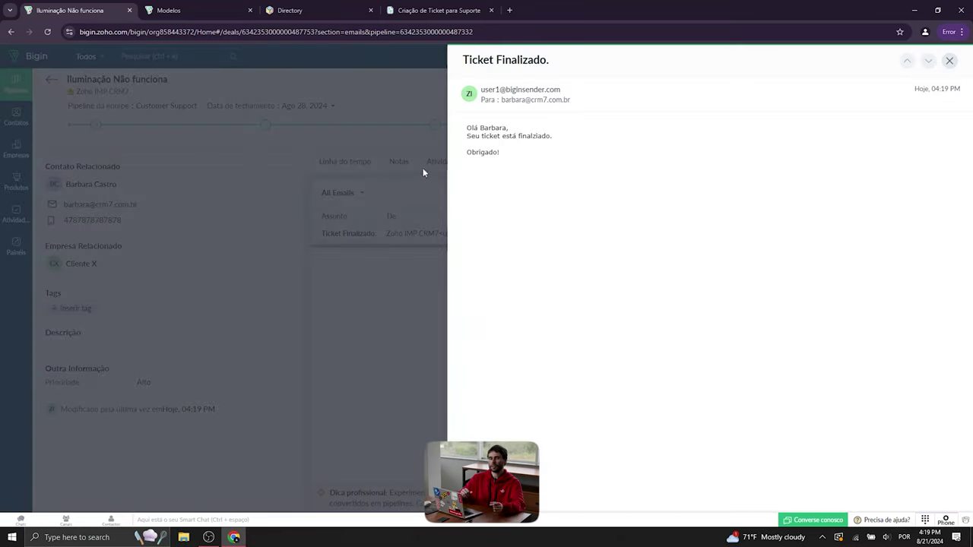
pyautogui.doubleClick(495, 128)
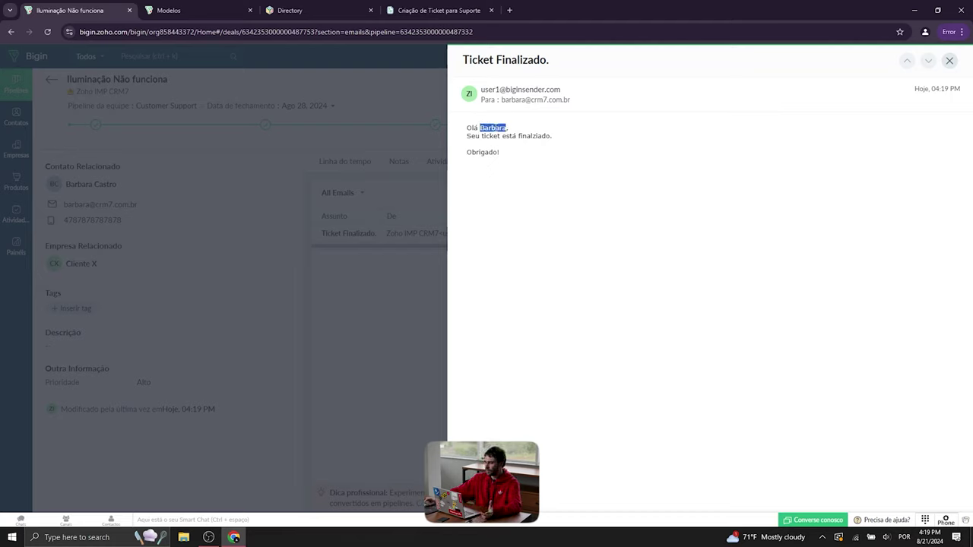
pyautogui.click(476, 113)
pyautogui.click(949, 60)
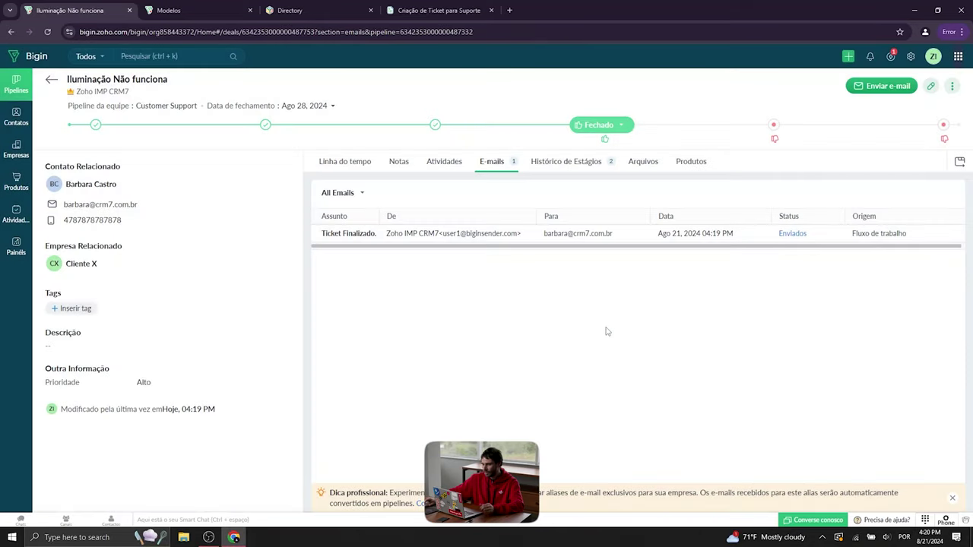
pyautogui.click(568, 166)
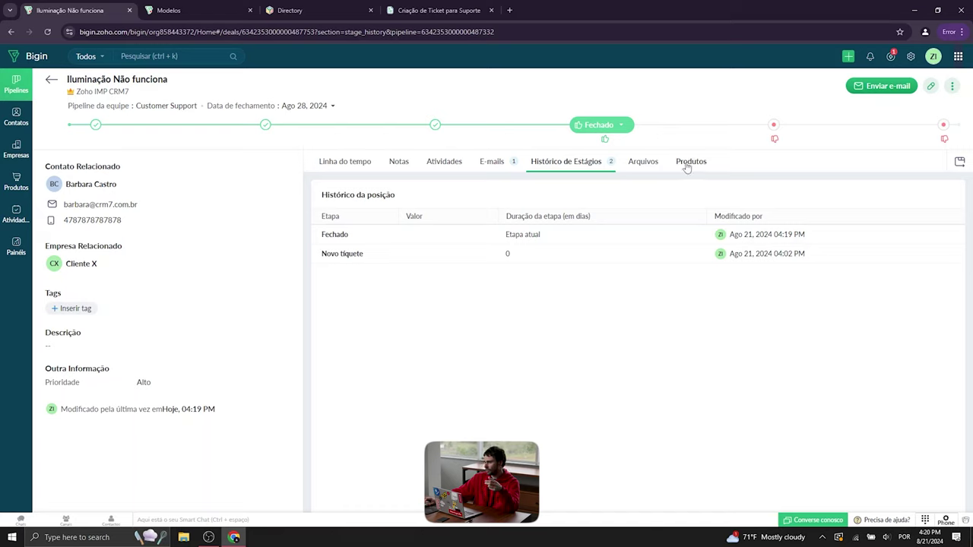
pyautogui.click(889, 88)
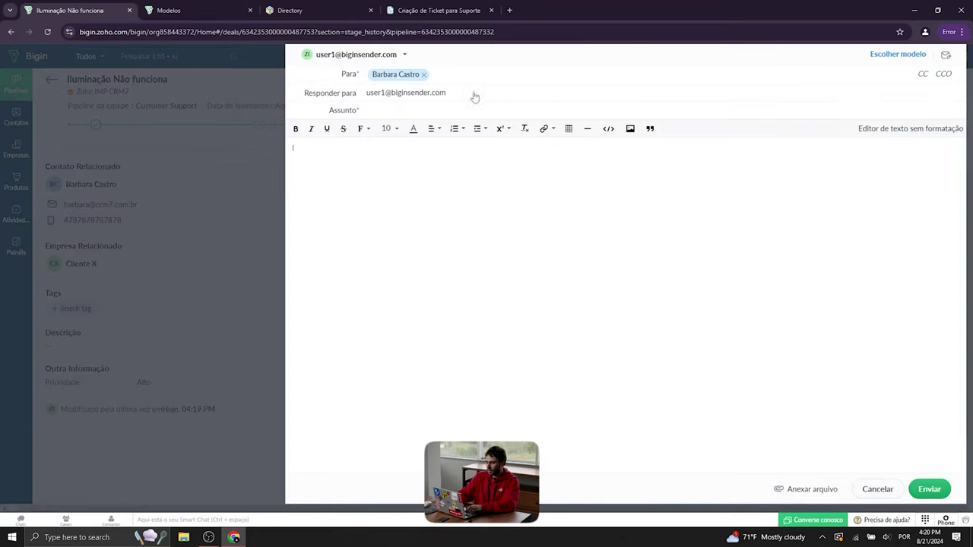
pyautogui.click(386, 192)
pyautogui.write('Olá ')
pyautogui.write('á Bar')
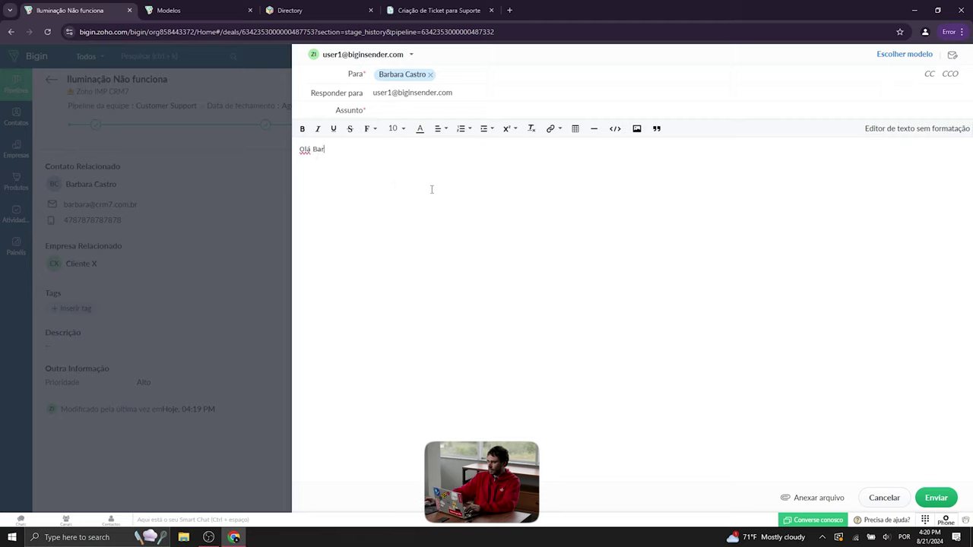
pyautogui.write('bara,')
pyautogui.click(936, 501)
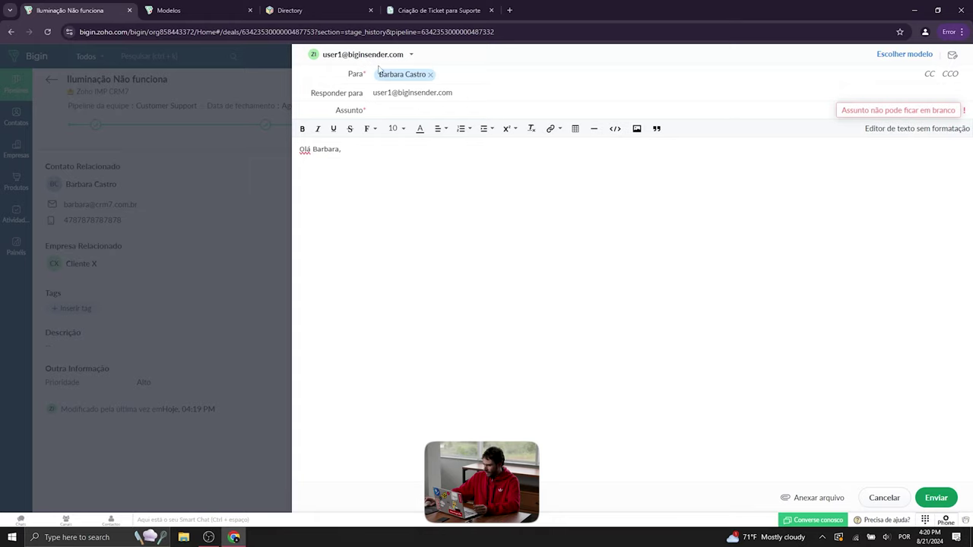
pyautogui.click(864, 498)
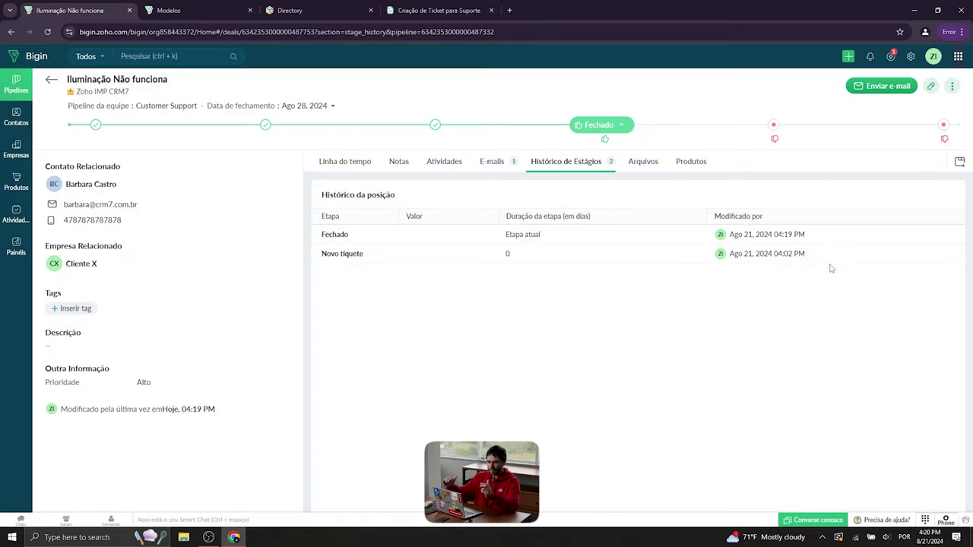
# Step: Review the workflow list and the data administration settings for import, export, recycle bin and audit log
pyautogui.click(910, 58)
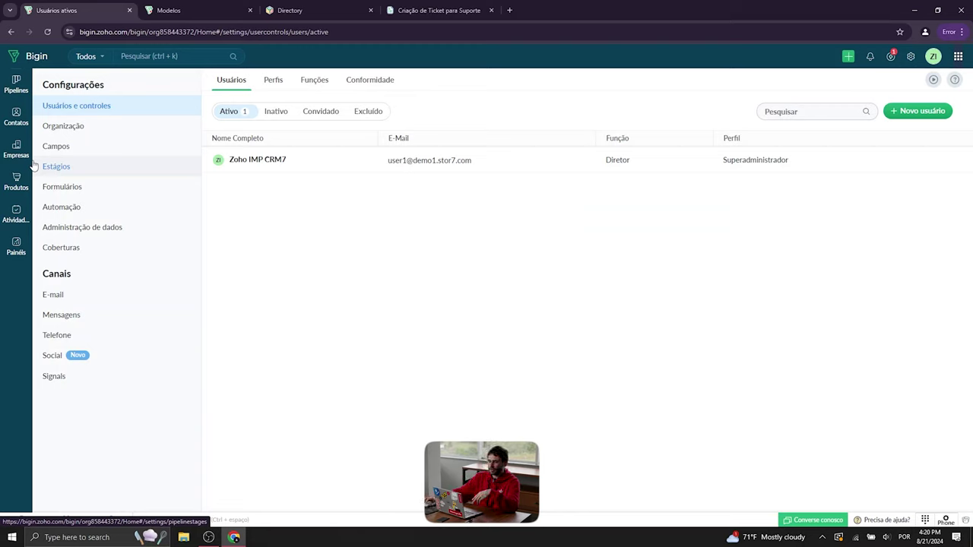
pyautogui.click(116, 217)
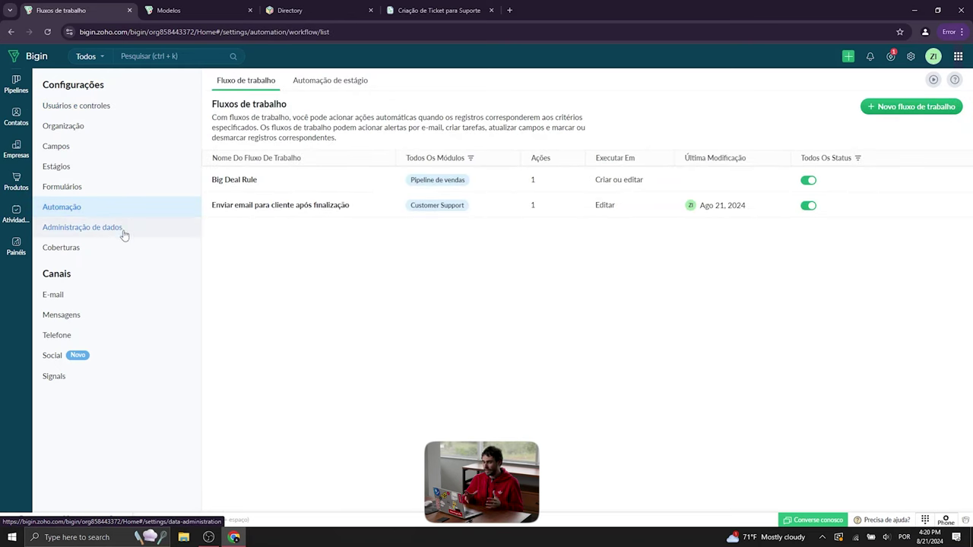
pyautogui.click(124, 232)
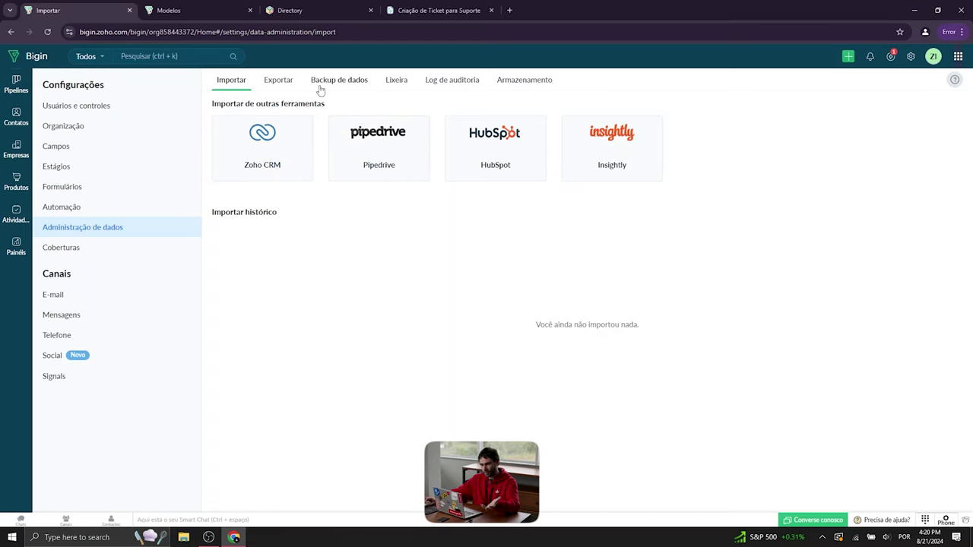
pyautogui.click(284, 83)
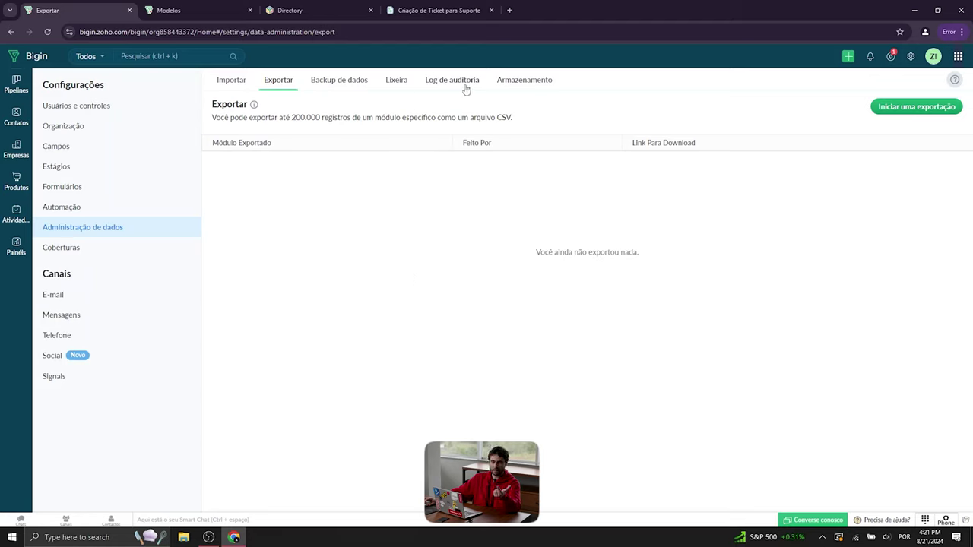
pyautogui.click(398, 82)
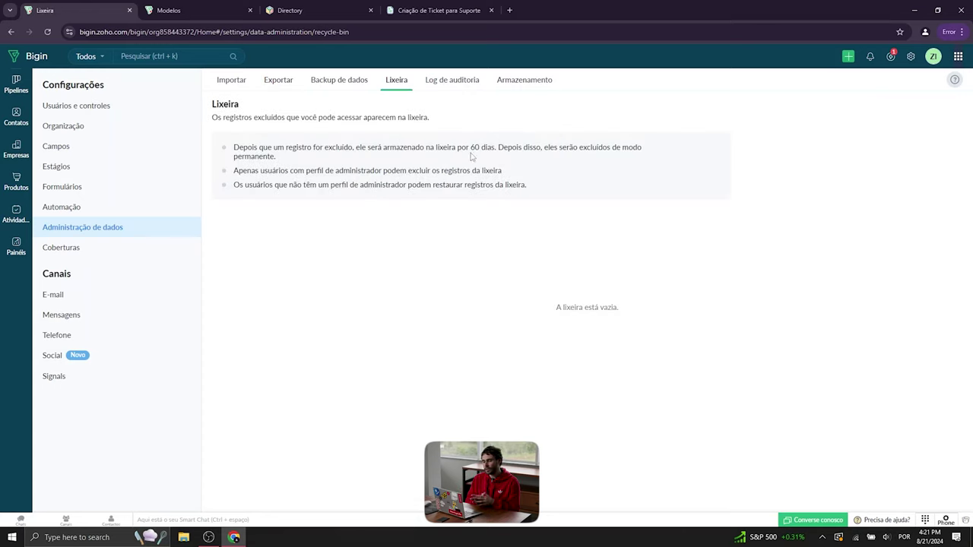
pyautogui.click(476, 85)
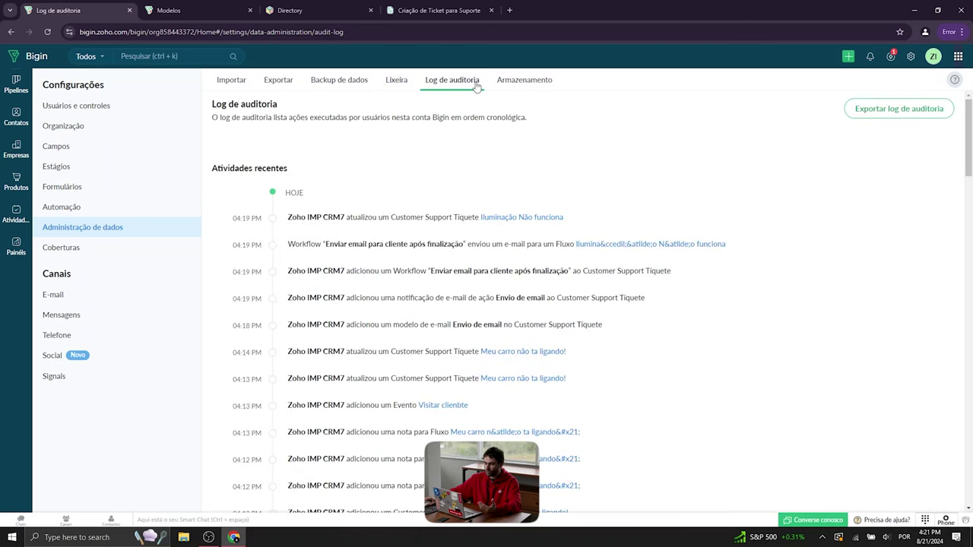
pyautogui.scroll(-20, 468, 344)
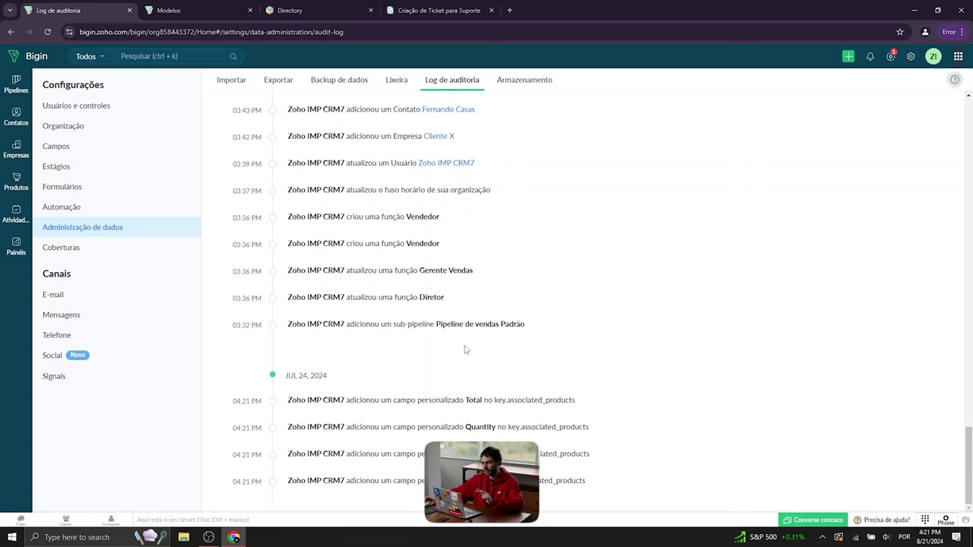
pyautogui.scroll(4, 465, 349)
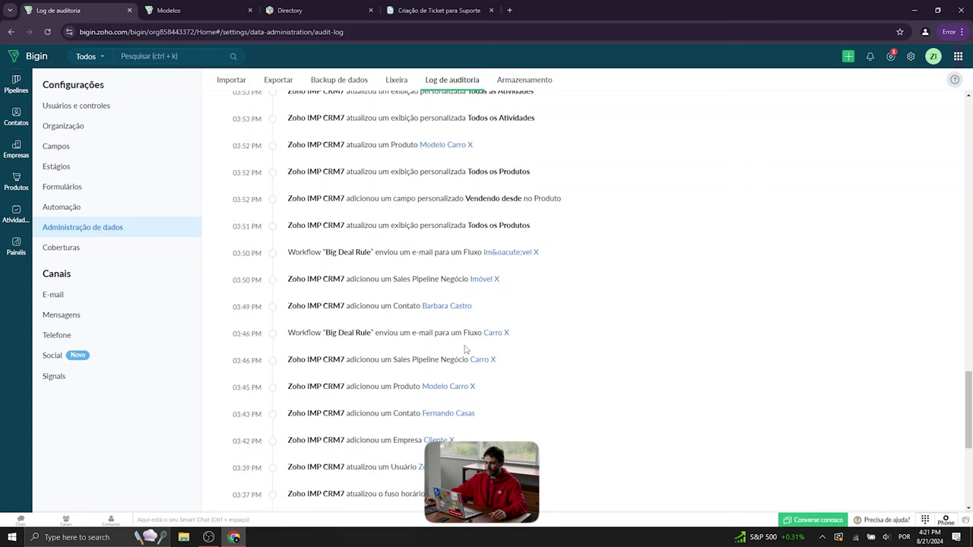
pyautogui.scroll(-3, 466, 335)
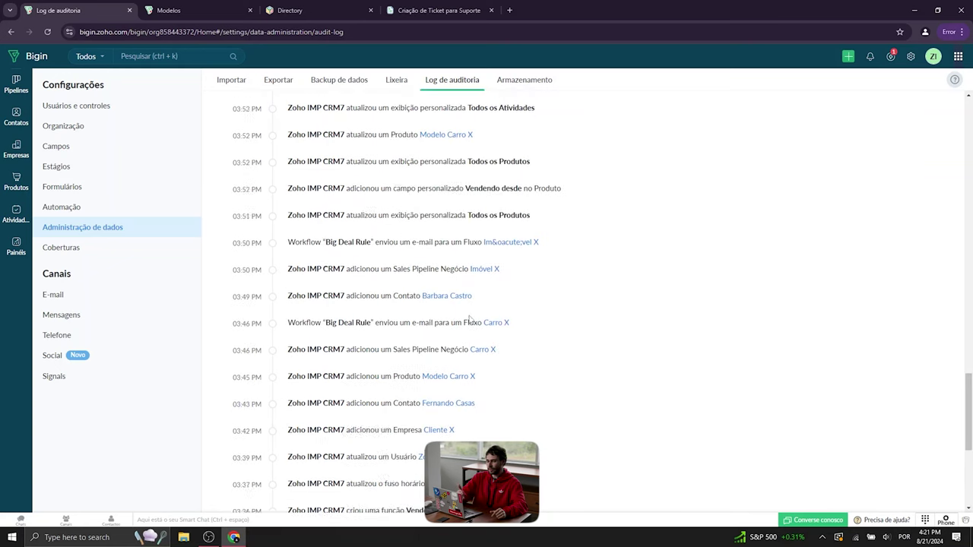
# Step: Look through the integrations developed by Bigin, including the Zoho Books/Invoice card
pyautogui.click(90, 247)
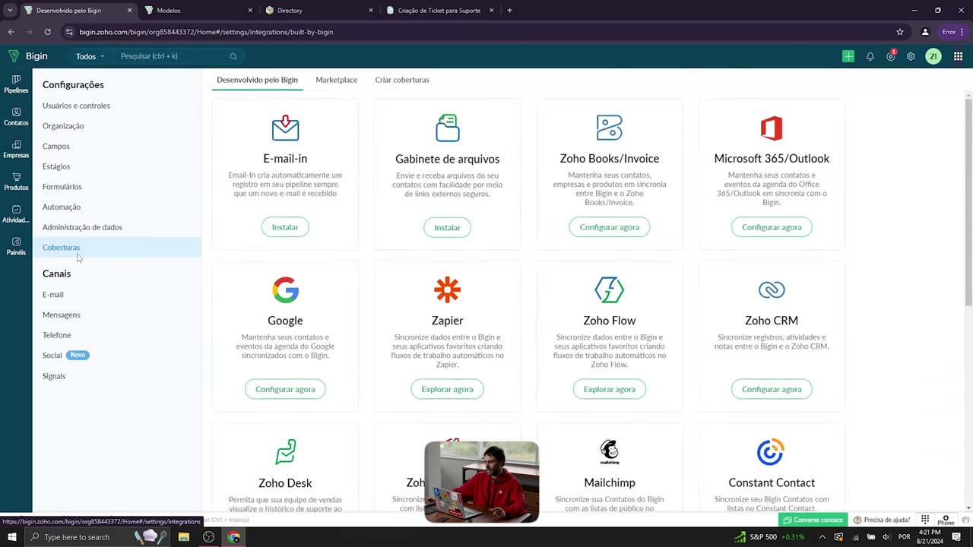
pyautogui.moveTo(970, 185); pyautogui.dragTo(971, 204)
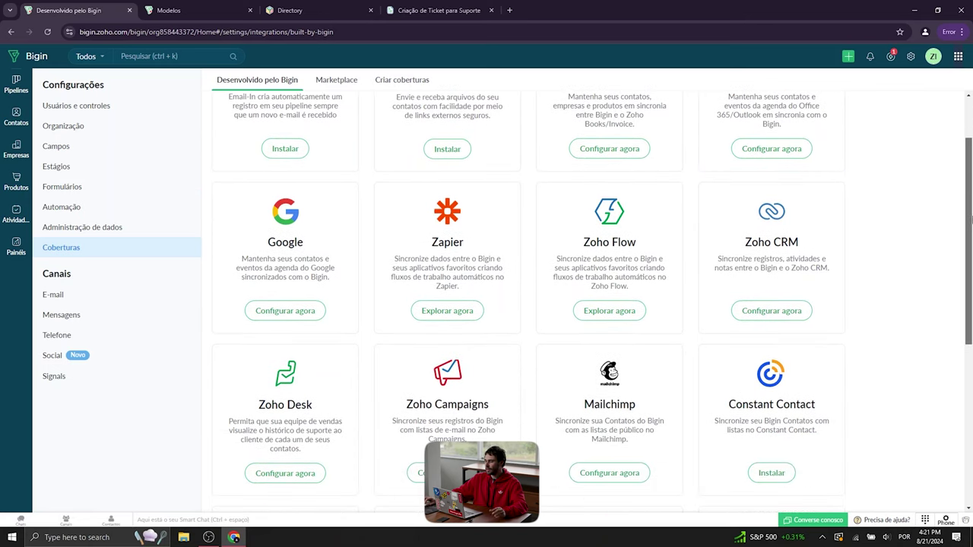
pyautogui.scroll(1, 971, 204)
pyautogui.moveTo(969, 140)
pyautogui.mouseDown()
pyautogui.moveTo(971, 349)
pyautogui.moveTo(971, 160)
pyautogui.mouseUp()
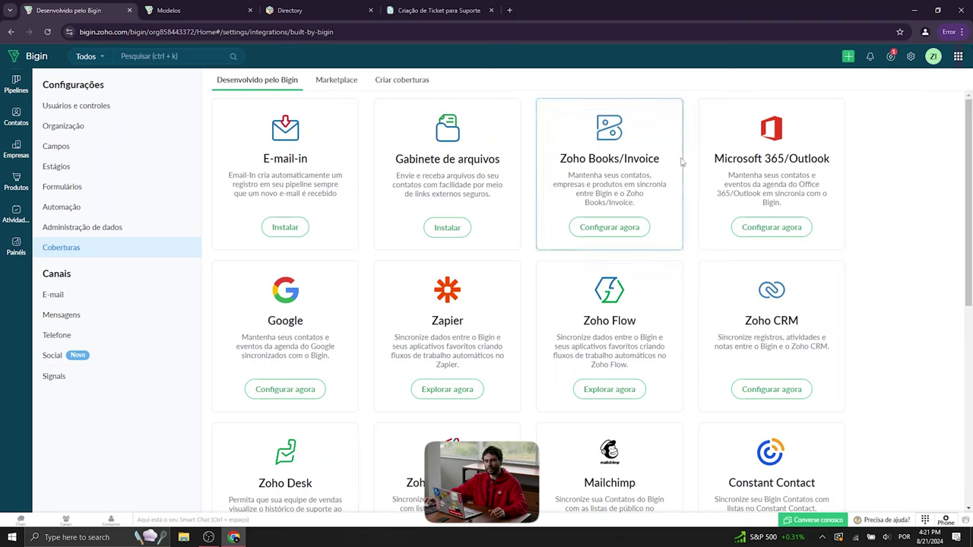
pyautogui.moveTo(661, 164); pyautogui.dragTo(558, 165)
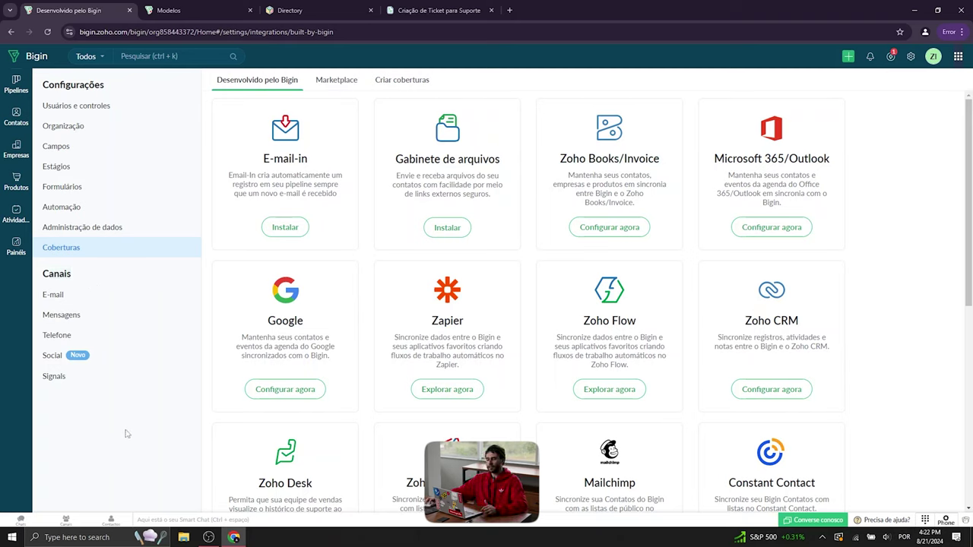
# Step: View the email channel's available mail services and dismiss the video tip about emails in Bigin
pyautogui.click(65, 296)
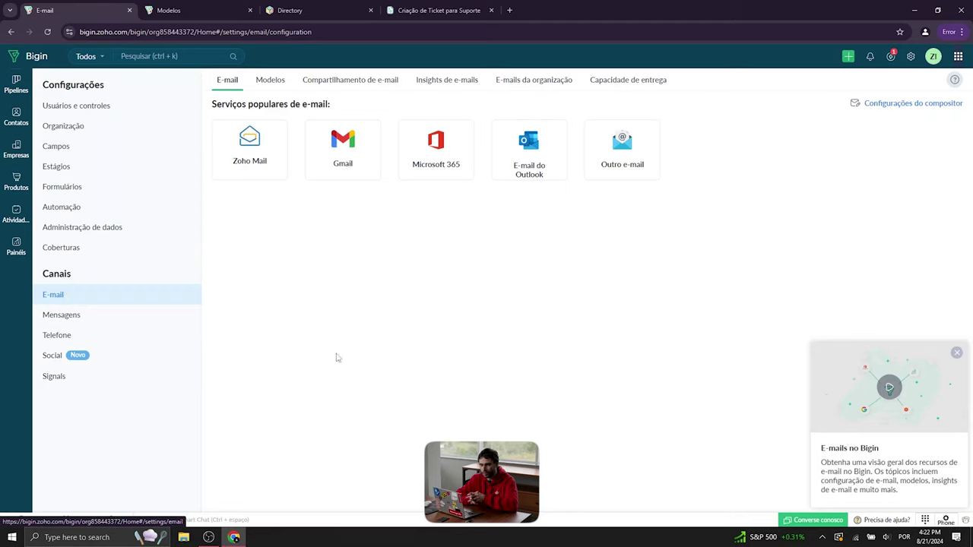
pyautogui.click(956, 354)
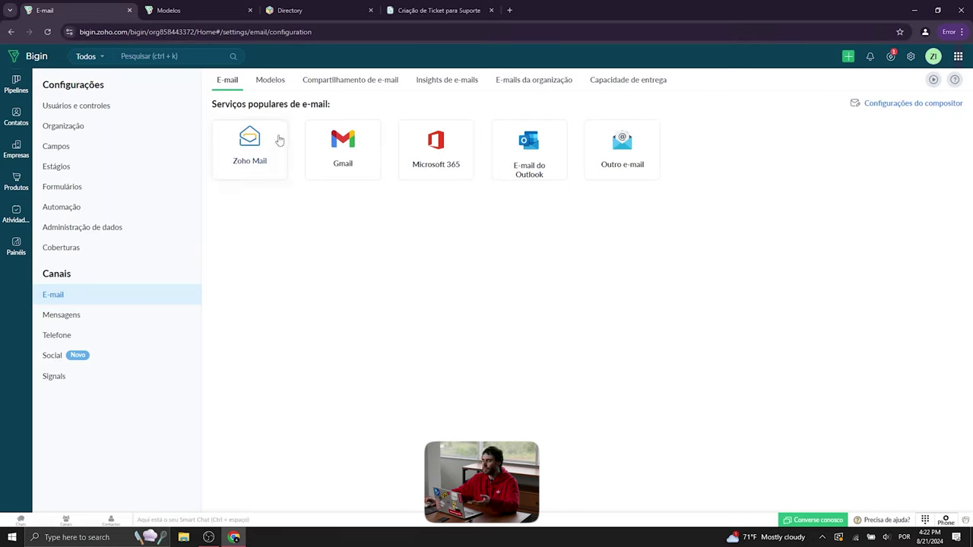
# Step: View the Gmail connection option and the e-mails sent to the Cliente X manager contact, and return to the email channel's mail services
pyautogui.click(340, 152)
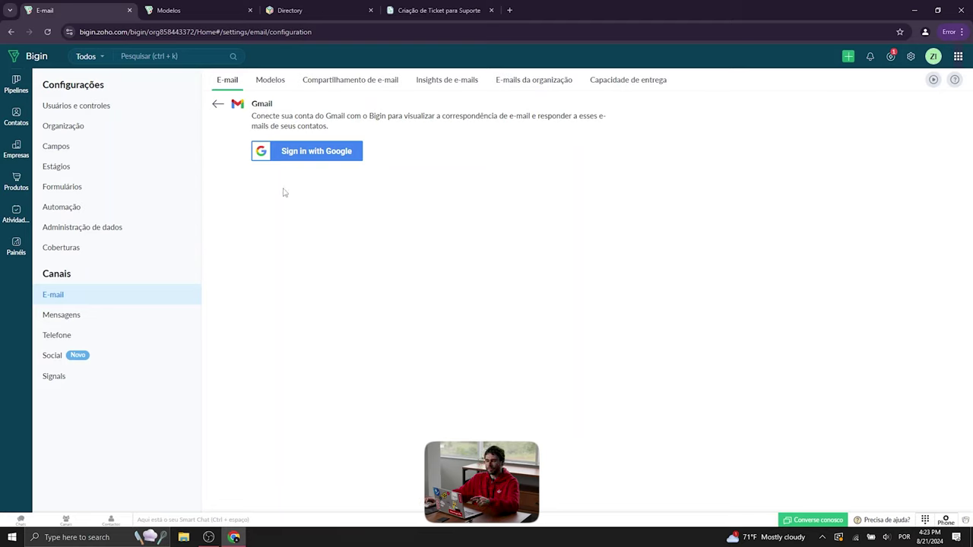
pyautogui.click(16, 121)
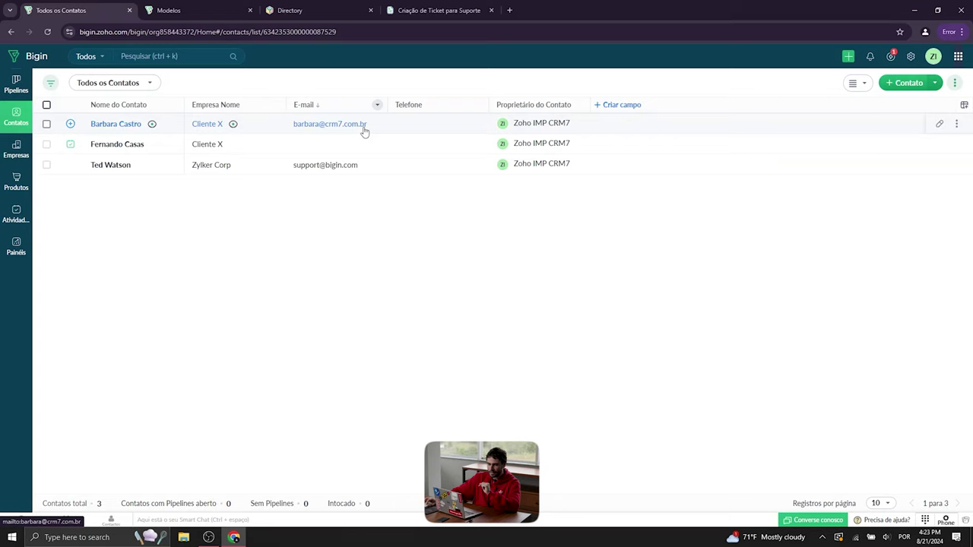
pyautogui.click(126, 126)
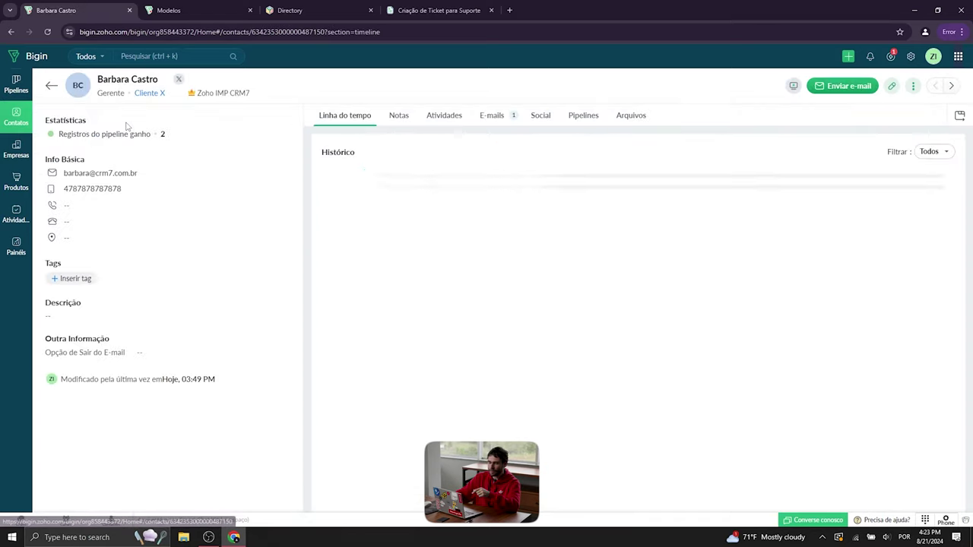
pyautogui.click(494, 115)
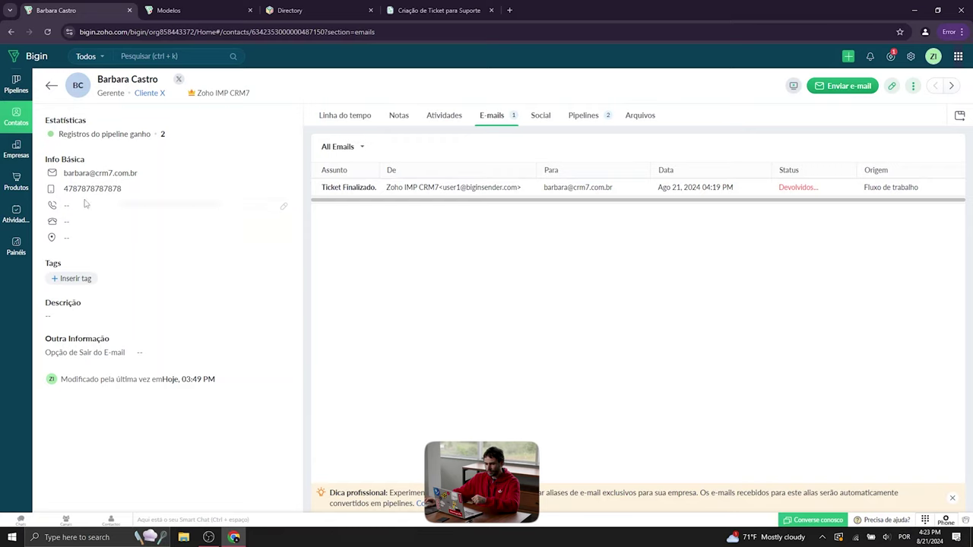
pyautogui.click(890, 57)
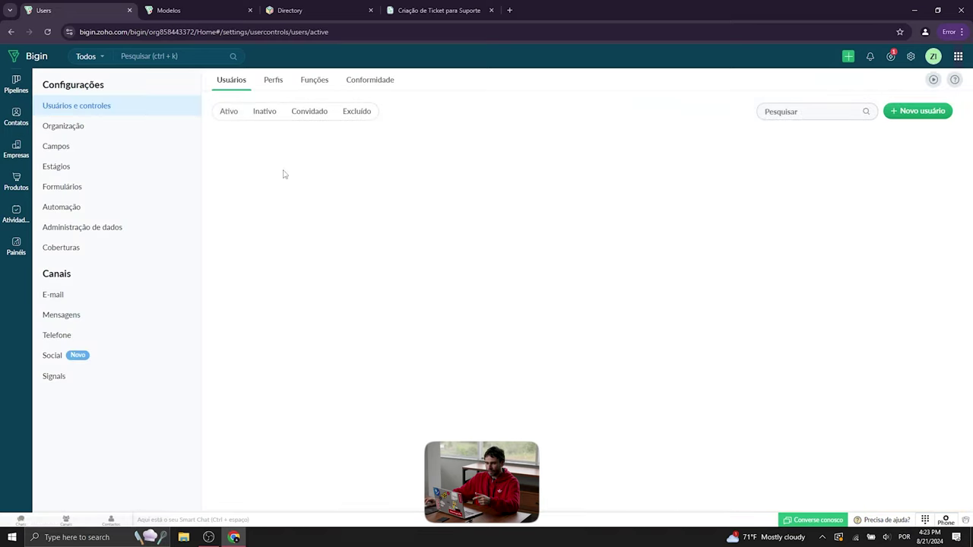
pyautogui.click(119, 290)
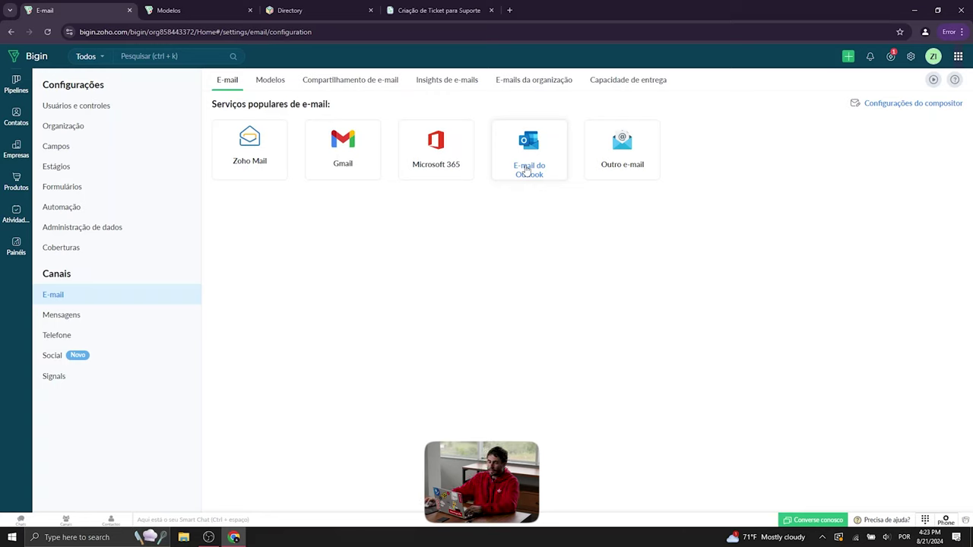
# Step: Examine the WhatsApp Business connection process up to the Facebook login, accepting the WhatsApp terms, and close the login window without signing in
pyautogui.click(92, 314)
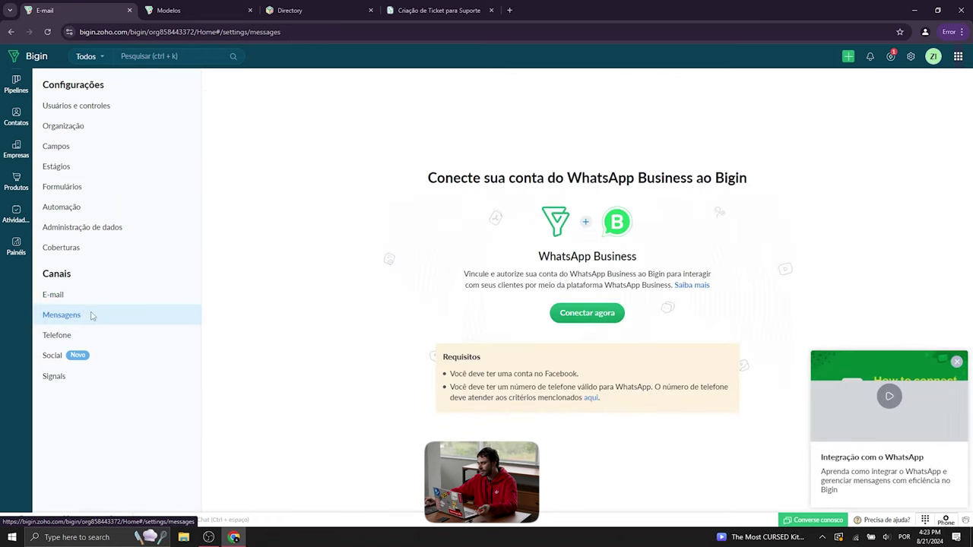
pyautogui.click(956, 362)
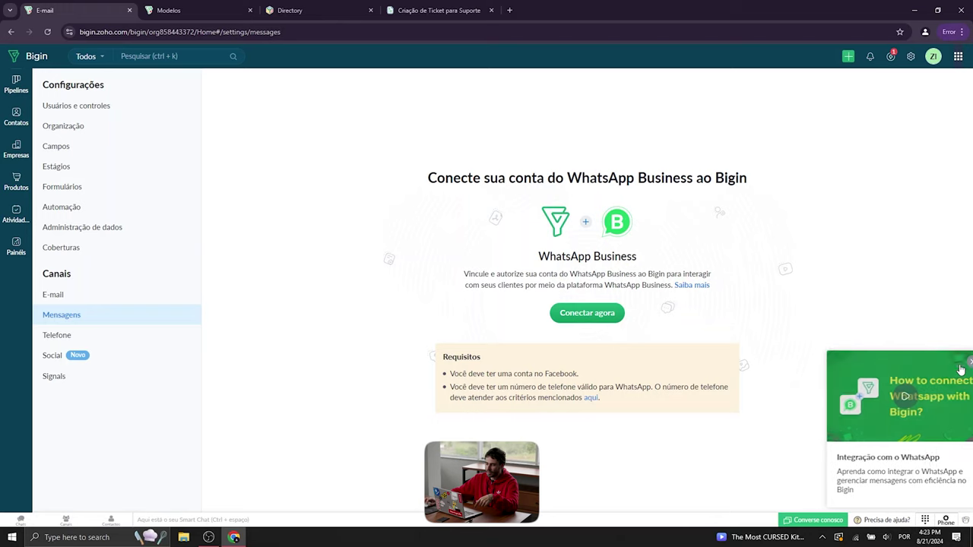
pyautogui.click(610, 317)
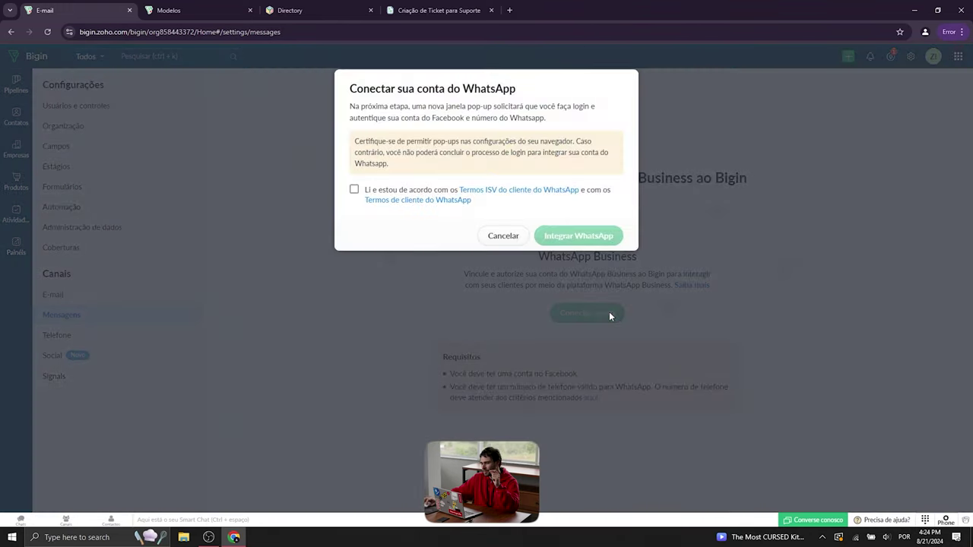
pyautogui.click(354, 190)
pyautogui.click(596, 236)
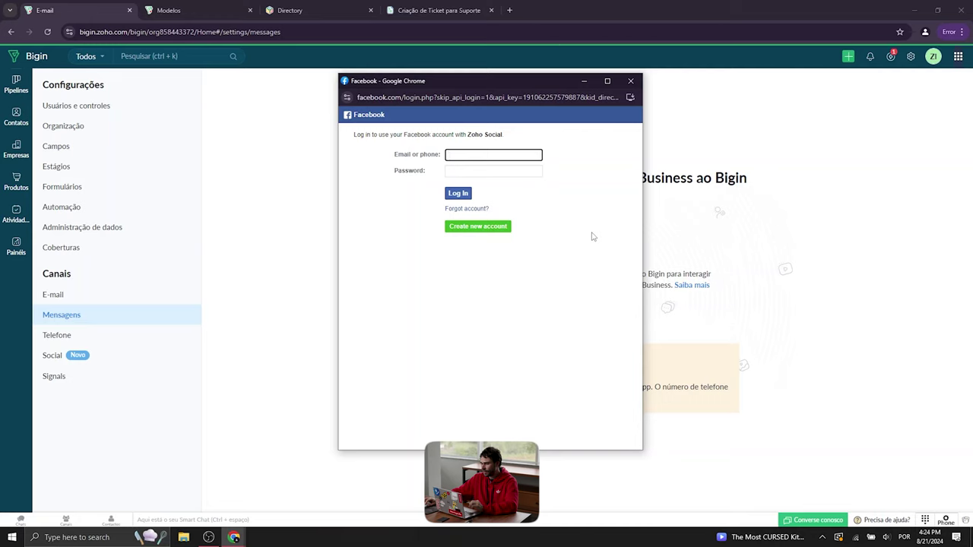
pyautogui.click(630, 81)
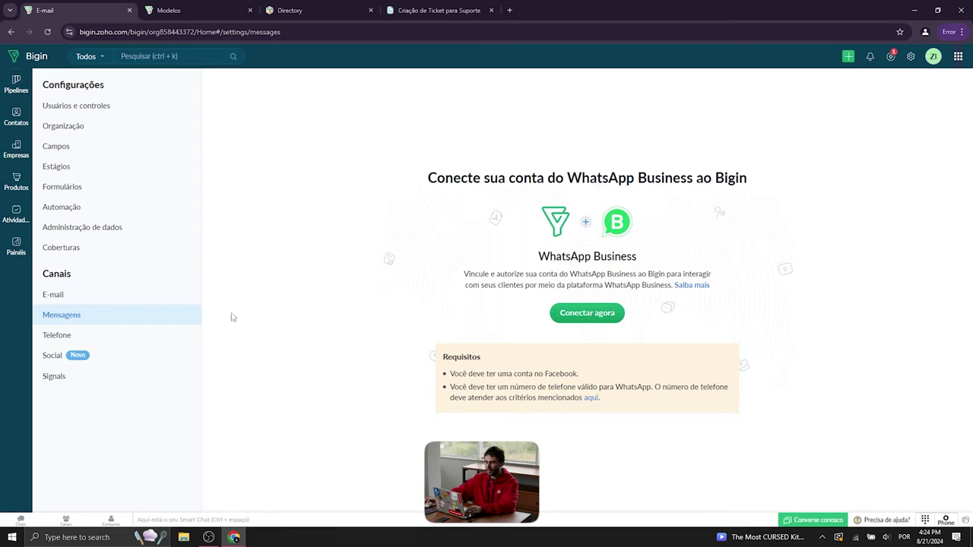
# Step: Review the phone channel's PhoneBridge features and the Social channel's LeadChain installation details
pyautogui.click(84, 337)
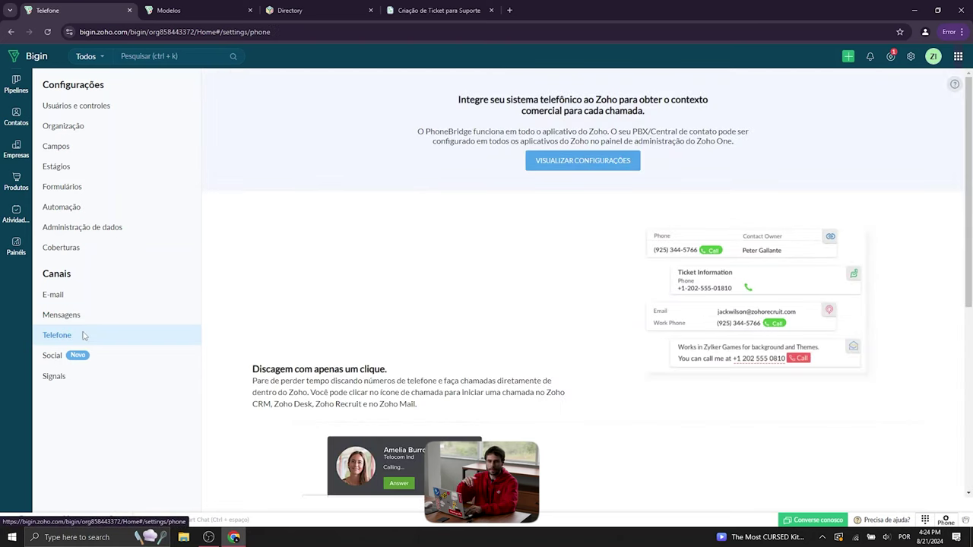
pyautogui.scroll(-2, 293, 206)
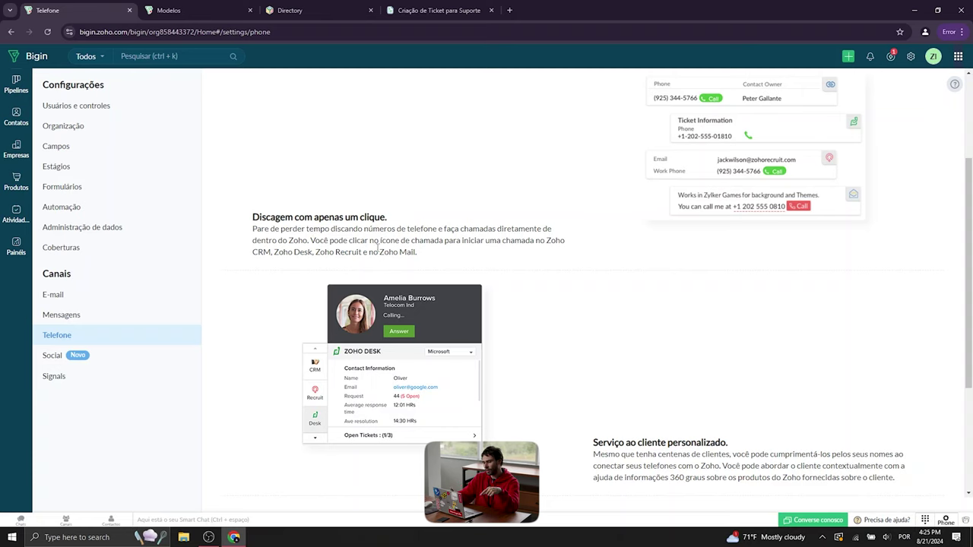
pyautogui.scroll(-1, 371, 248)
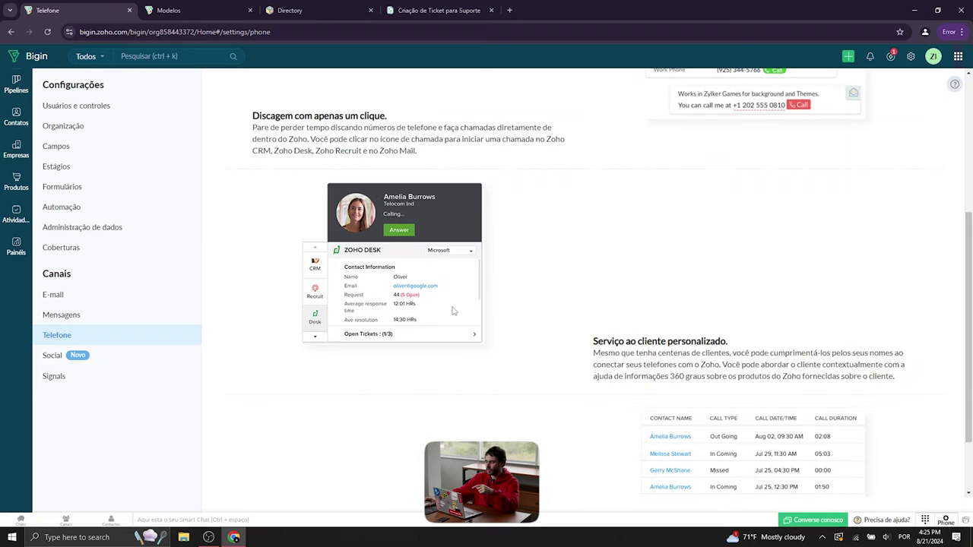
pyautogui.scroll(-1, 702, 353)
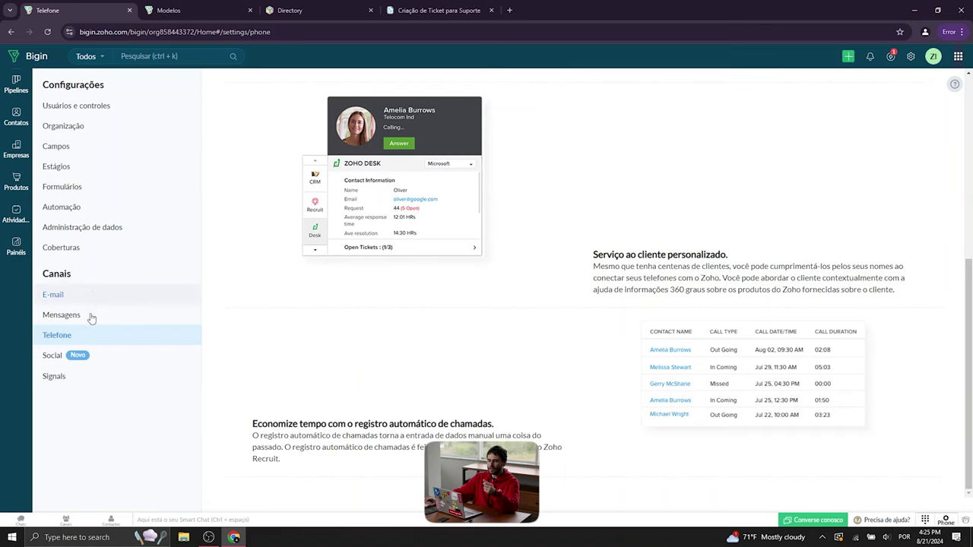
pyautogui.click(93, 358)
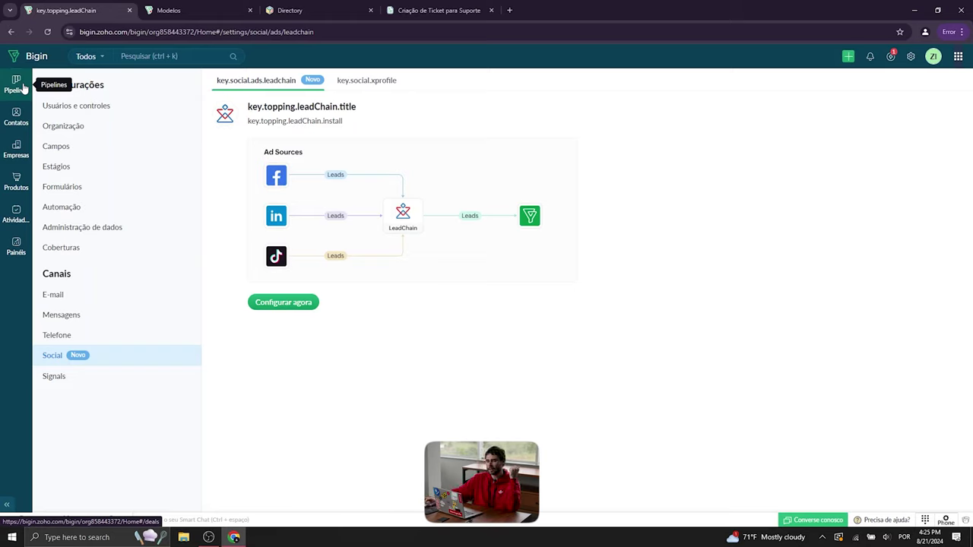
pyautogui.click(284, 306)
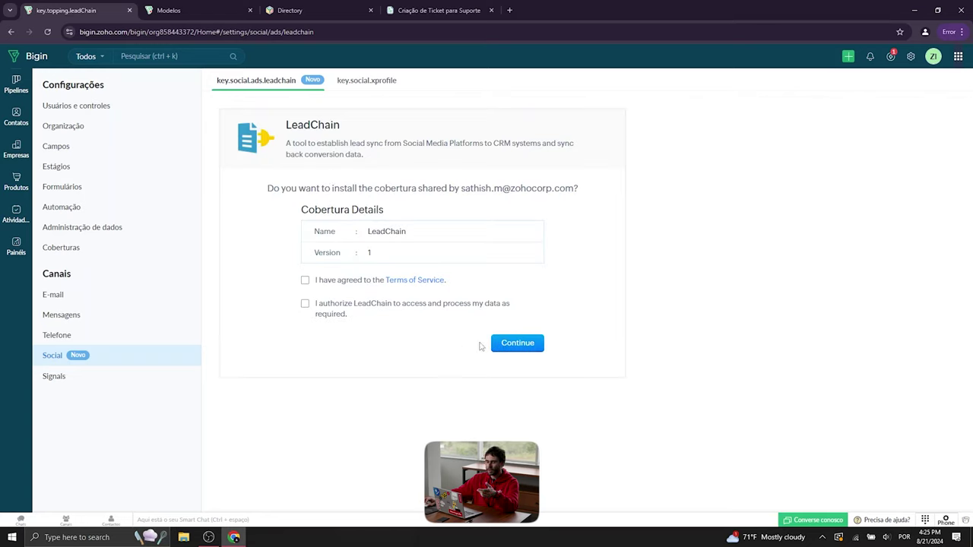
# Step: Review the Signals notification preferences and the Desk connection requirement for Novo tíquete, dismissing it without connecting
pyautogui.click(87, 380)
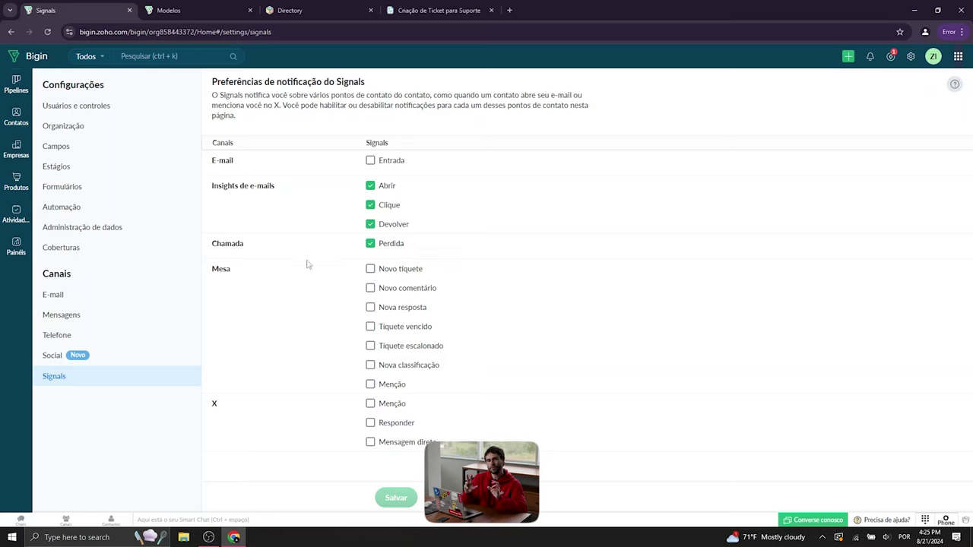
pyautogui.click(374, 272)
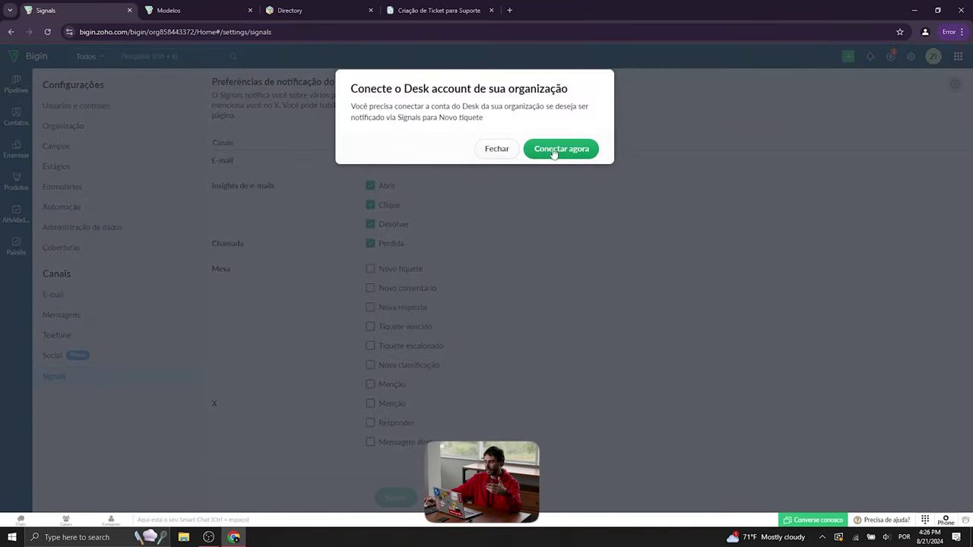
pyautogui.click(494, 151)
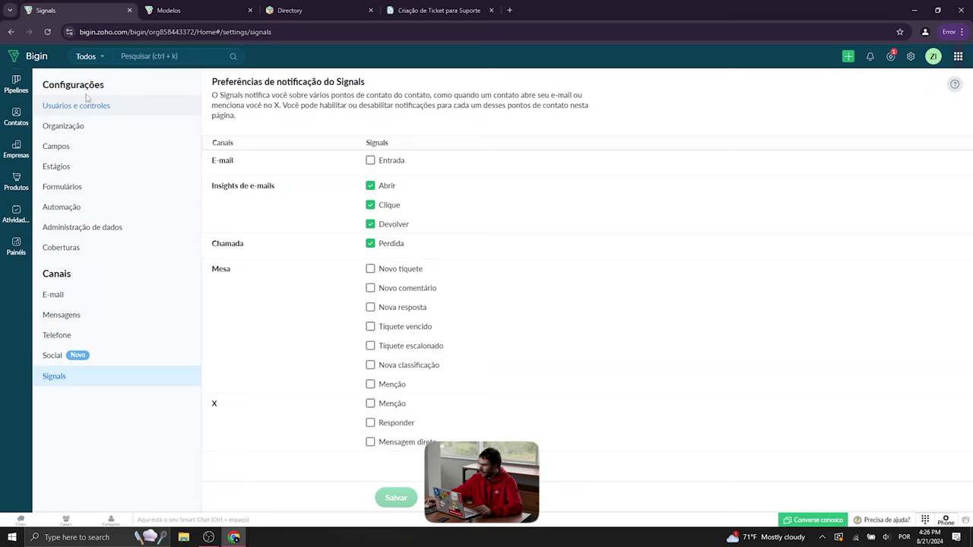
pyautogui.click(29, 63)
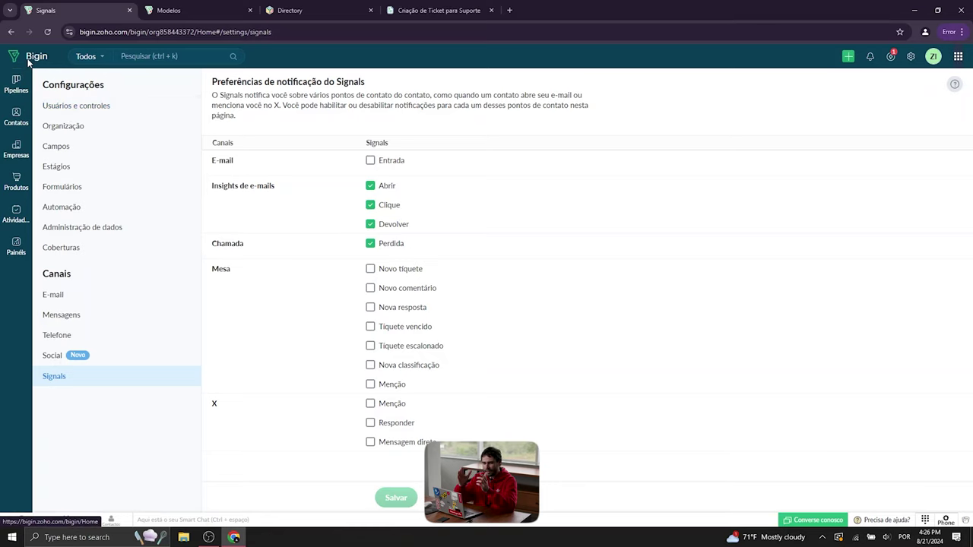